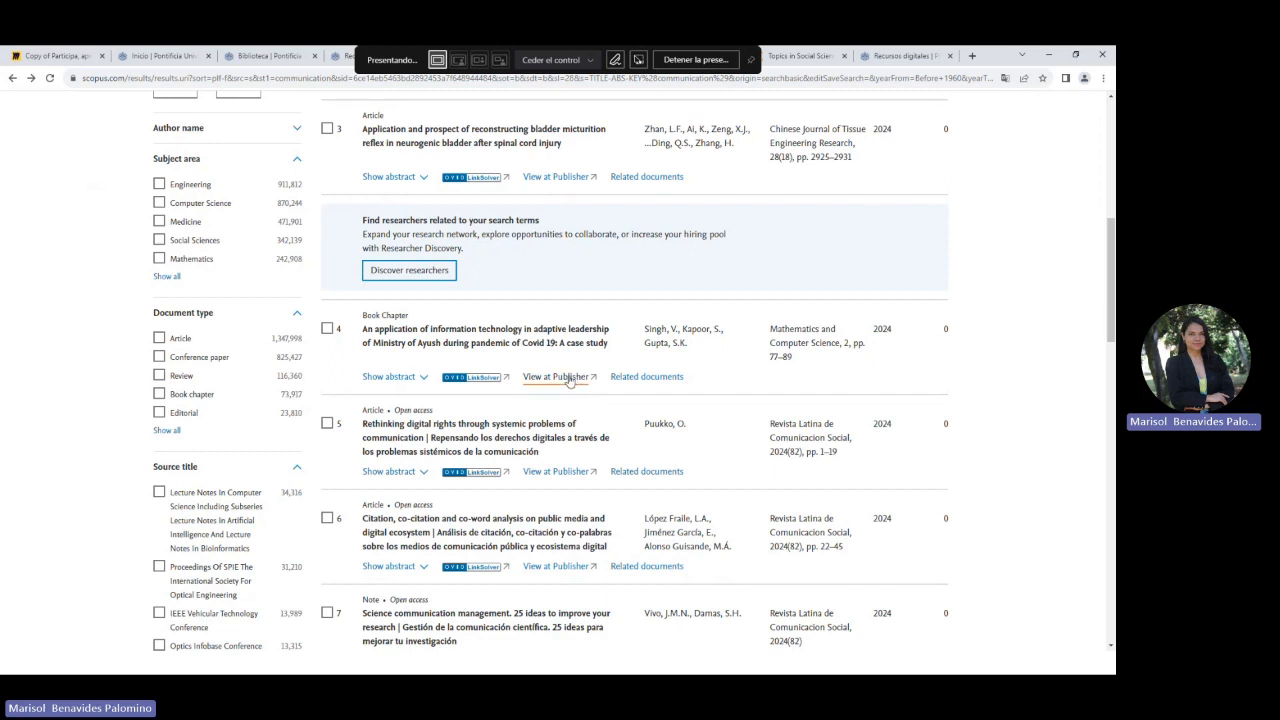
- Open the publisher's page for the book chapter on adaptive leadership of the Ministry of Ayush and skim it
{"action": "left_click", "coordinate": [569, 378]}
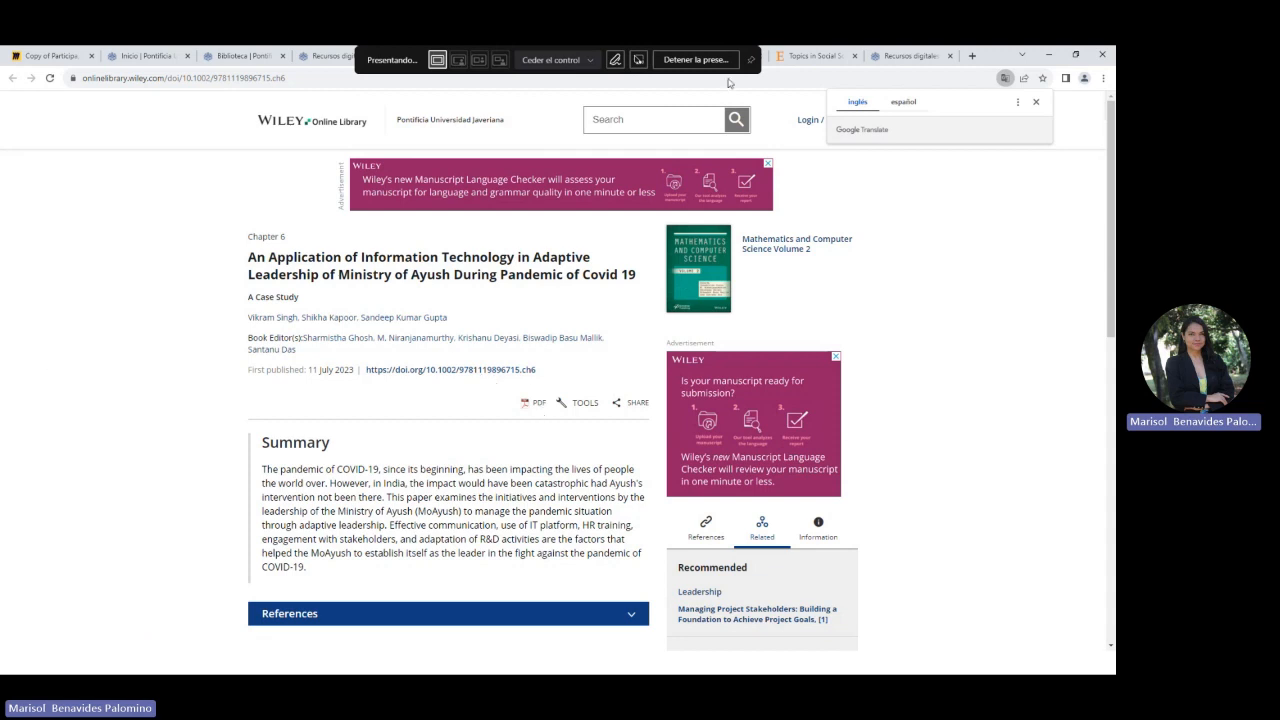
{"action": "key", "text": "alt+Tab"}
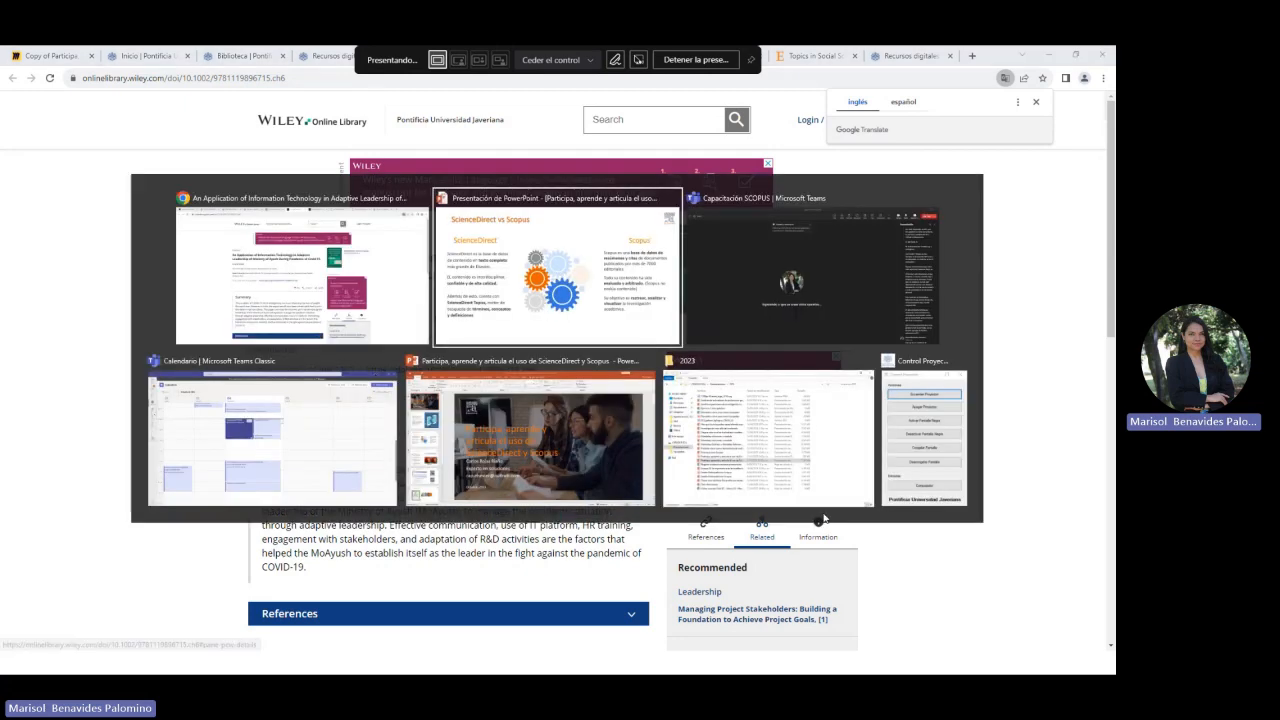
{"action": "key", "text": "alt+shift+Tab"}
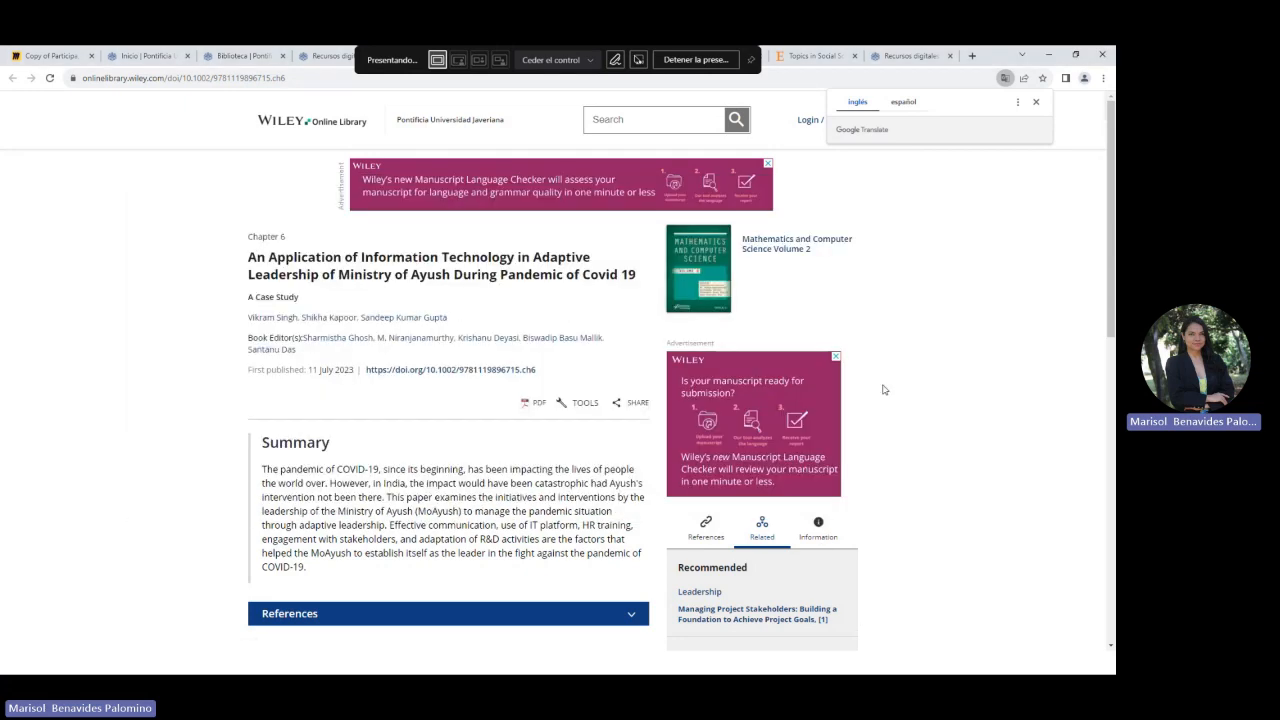
{"action": "scroll", "coordinate": [884, 390], "scroll_direction": "down", "scroll_amount": 1}
{"action": "scroll", "coordinate": [884, 390], "scroll_direction": "down", "scroll_amount": 3}
{"action": "scroll", "coordinate": [882, 397], "scroll_direction": "up", "scroll_amount": 4}
- Close the Wiley publisher pages and return to the Scopus search results in a maximized window
{"action": "double_click", "coordinate": [995, 65]}
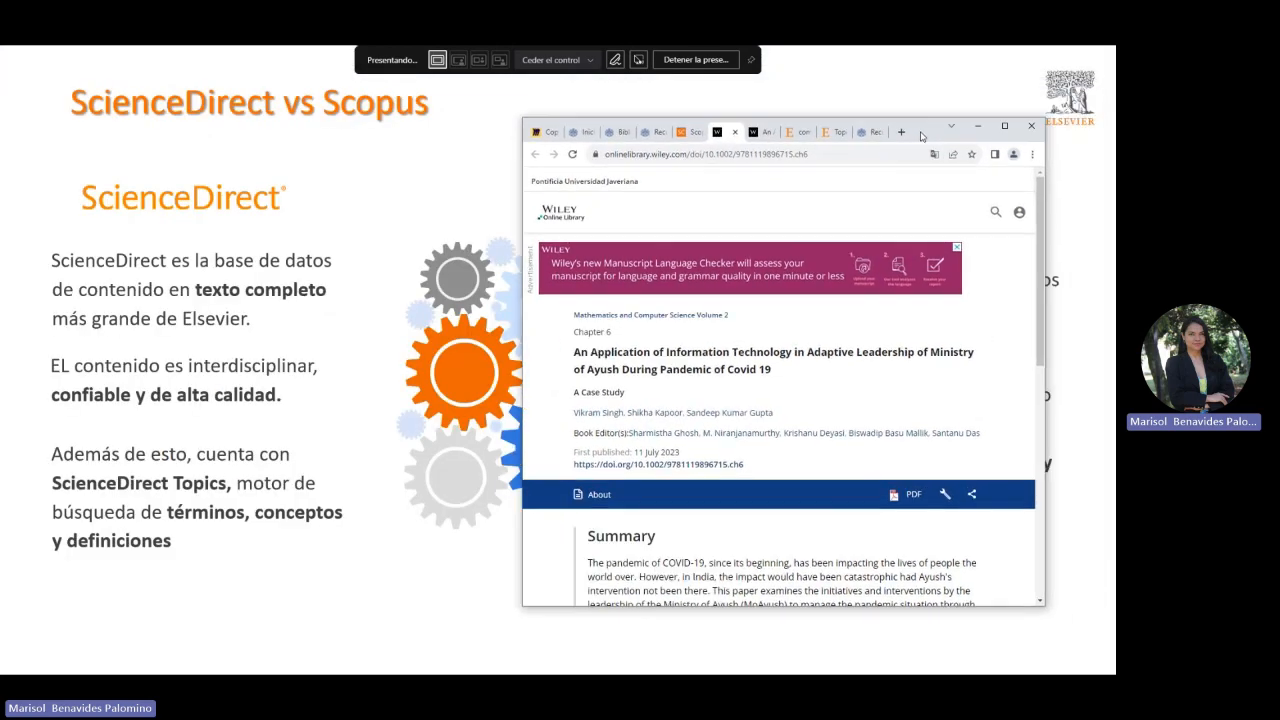
{"action": "left_click", "coordinate": [731, 136]}
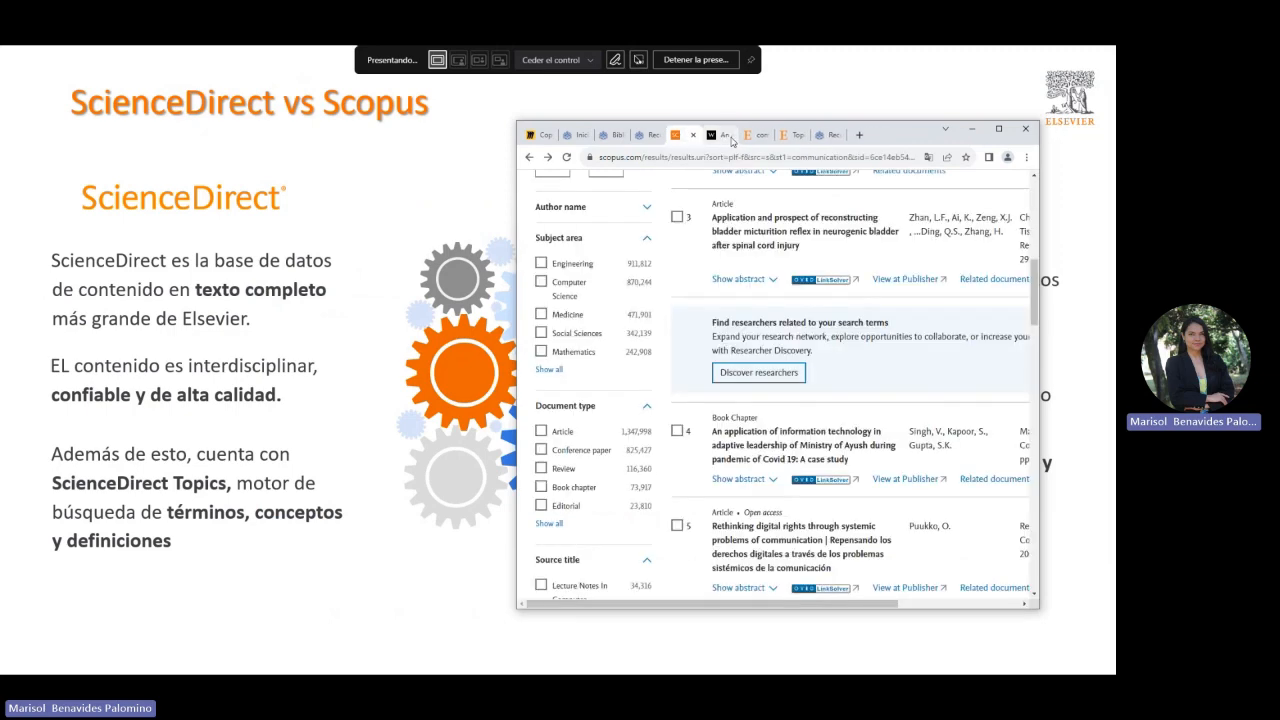
{"action": "left_click", "coordinate": [731, 136]}
{"action": "left_click", "coordinate": [678, 135]}
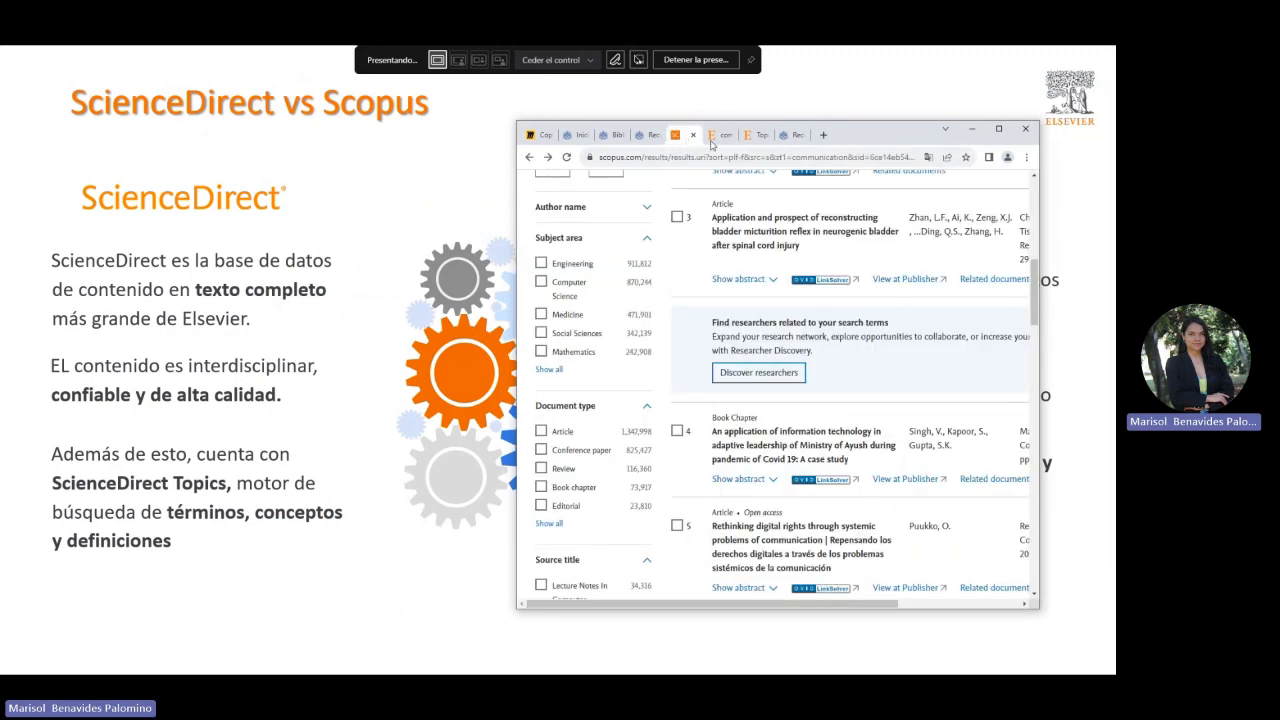
{"action": "left_click", "coordinate": [998, 129]}
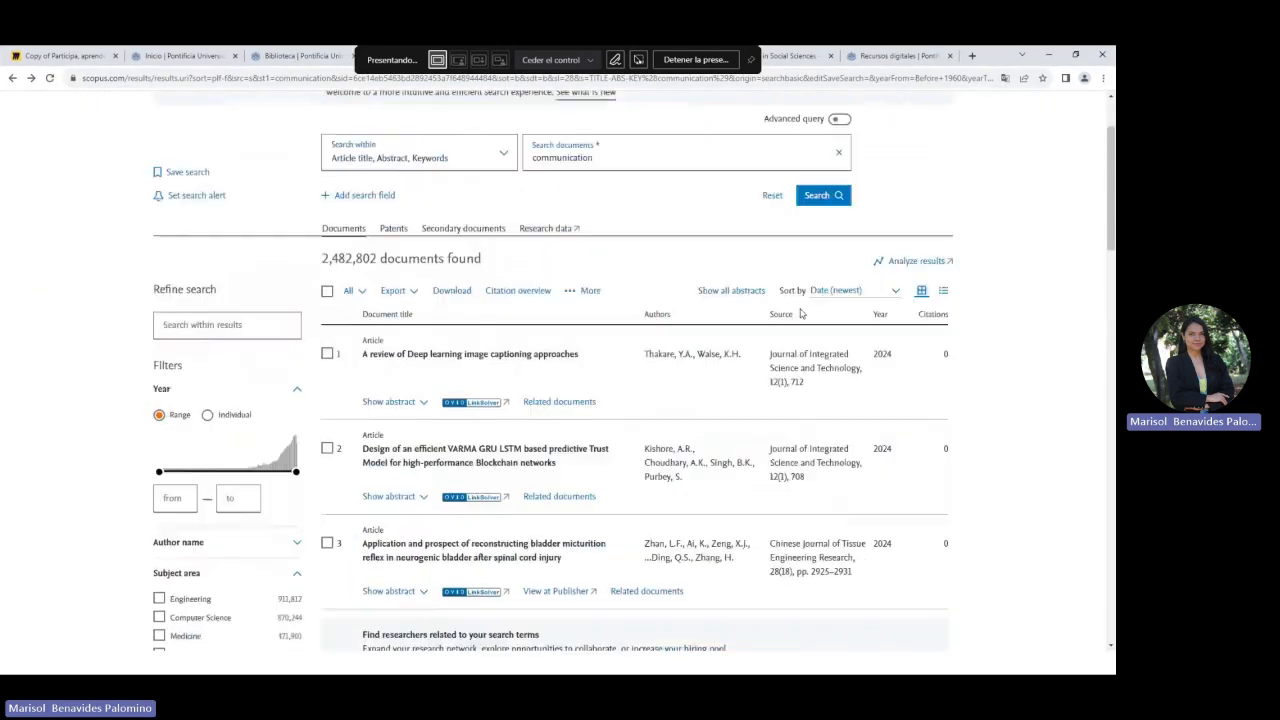
- Look over the results list, then show the signed-in account's details and highlight the institutional domain of its e-mail
{"action": "scroll", "coordinate": [820, 318], "scroll_direction": "up", "scroll_amount": 1}
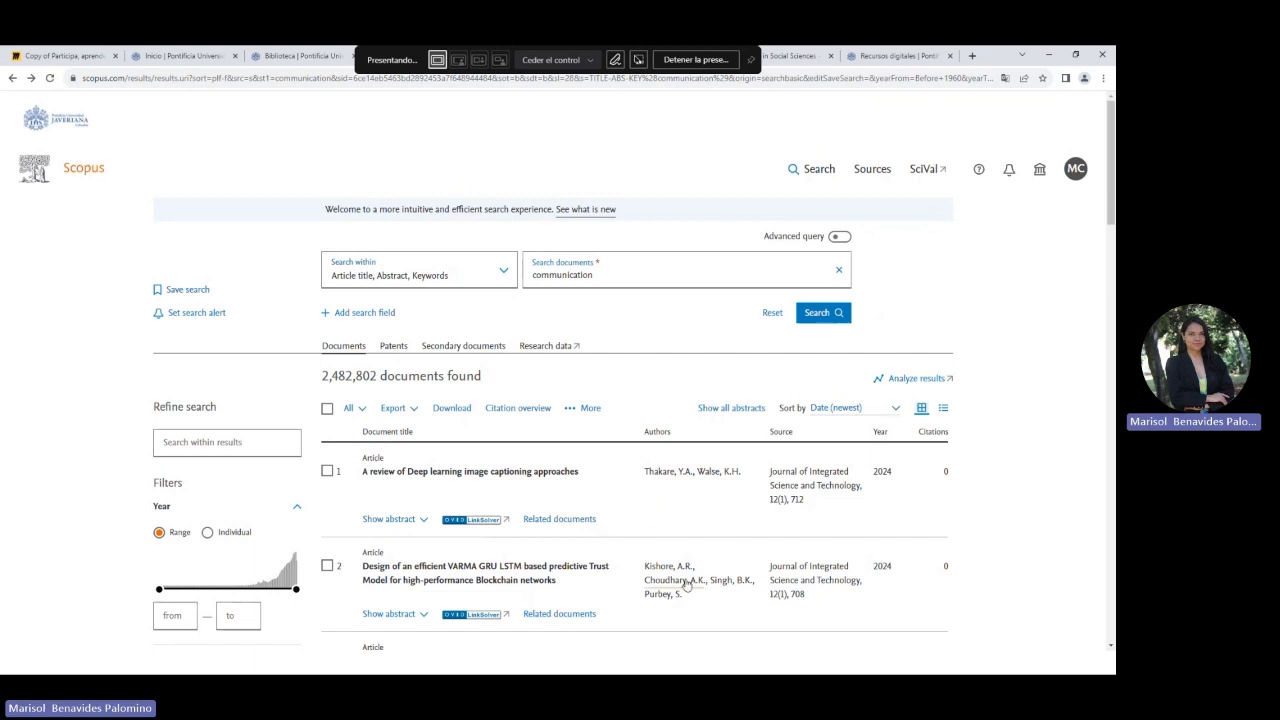
{"action": "scroll", "coordinate": [684, 570], "scroll_direction": "down", "scroll_amount": 2}
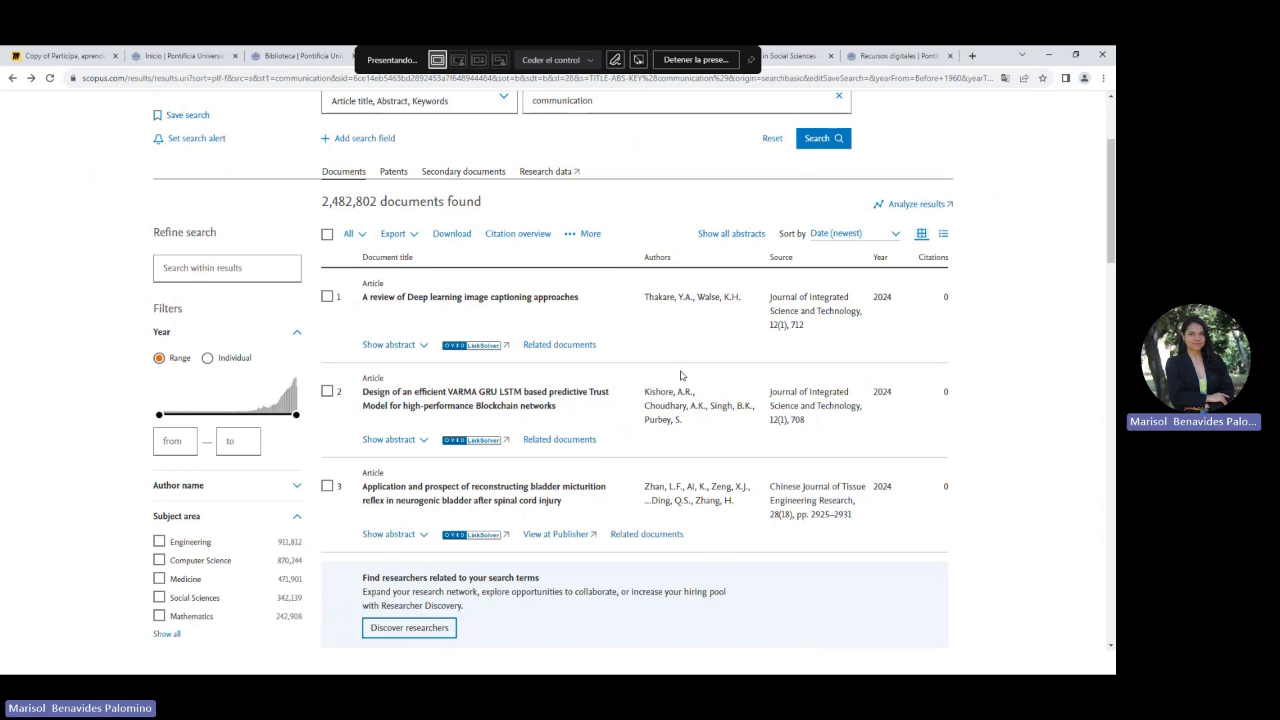
{"action": "scroll", "coordinate": [680, 375], "scroll_direction": "up", "scroll_amount": 2}
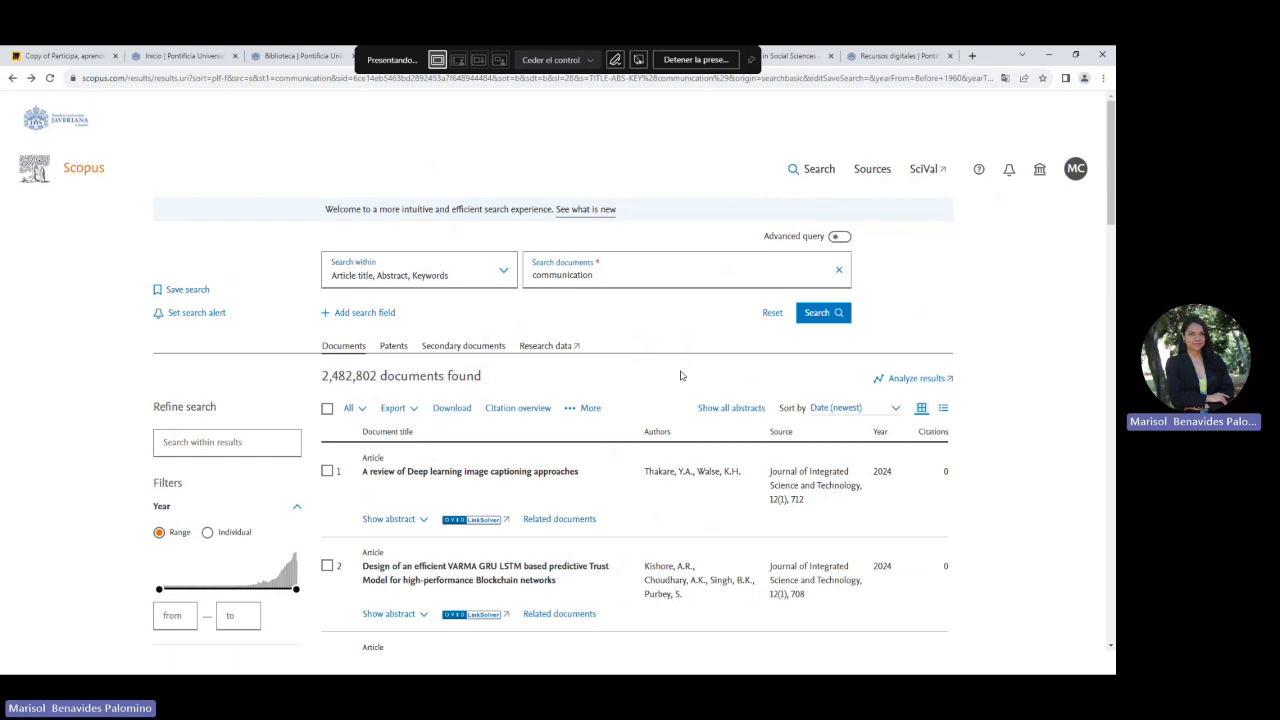
{"action": "left_click", "coordinate": [1081, 172]}
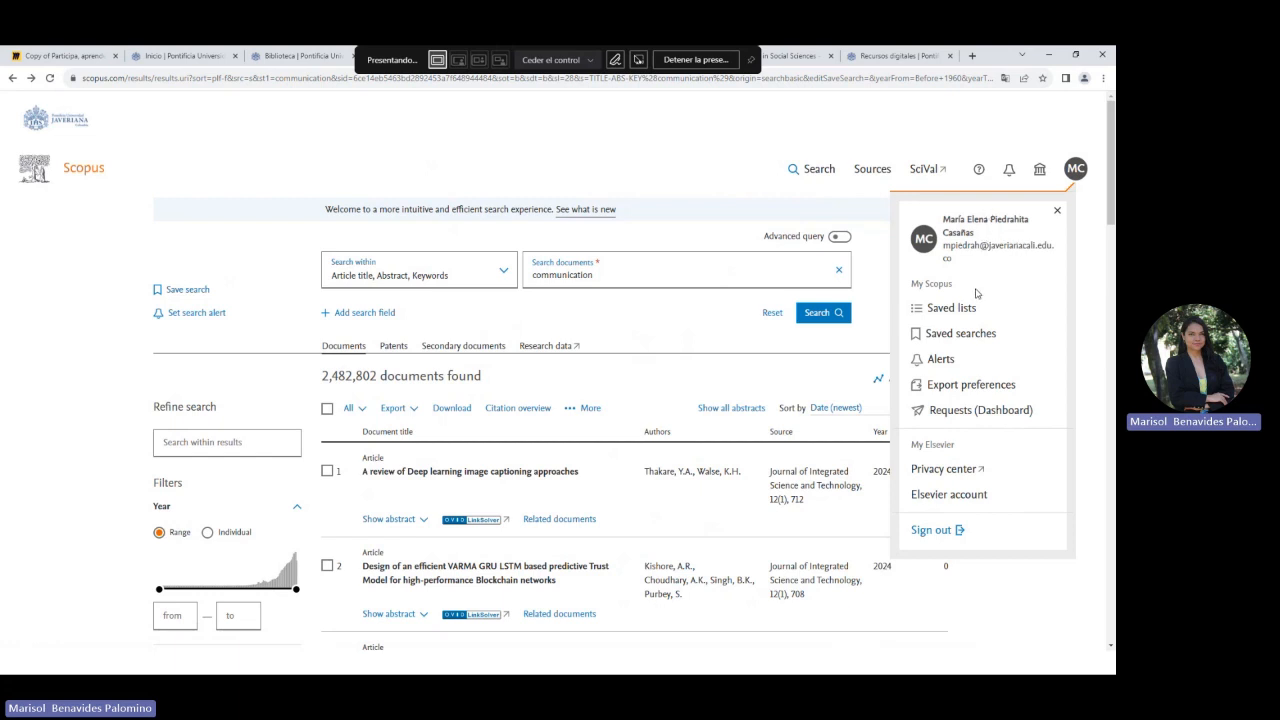
{"action": "mouse_move", "coordinate": [992, 247]}
{"action": "left_mouse_down"}
{"action": "mouse_move", "coordinate": [1050, 238]}
{"action": "mouse_move", "coordinate": [991, 246]}
{"action": "left_mouse_up"}
{"action": "scroll", "coordinate": [1000, 322], "scroll_direction": "down", "scroll_amount": 1}
{"action": "scroll", "coordinate": [997, 332], "scroll_direction": "up", "scroll_amount": 1}
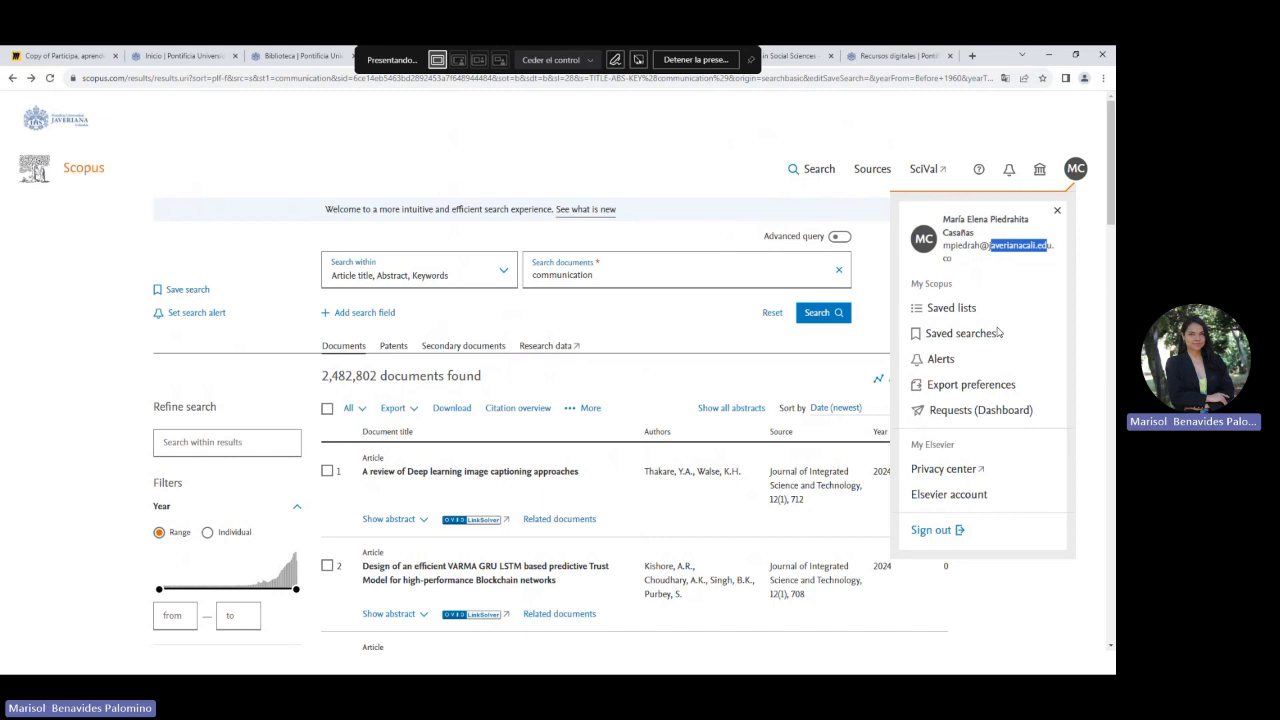
- Rerun the document search for communication from the Scopus start page and highlight the search term in the results
{"action": "left_click", "coordinate": [77, 171]}
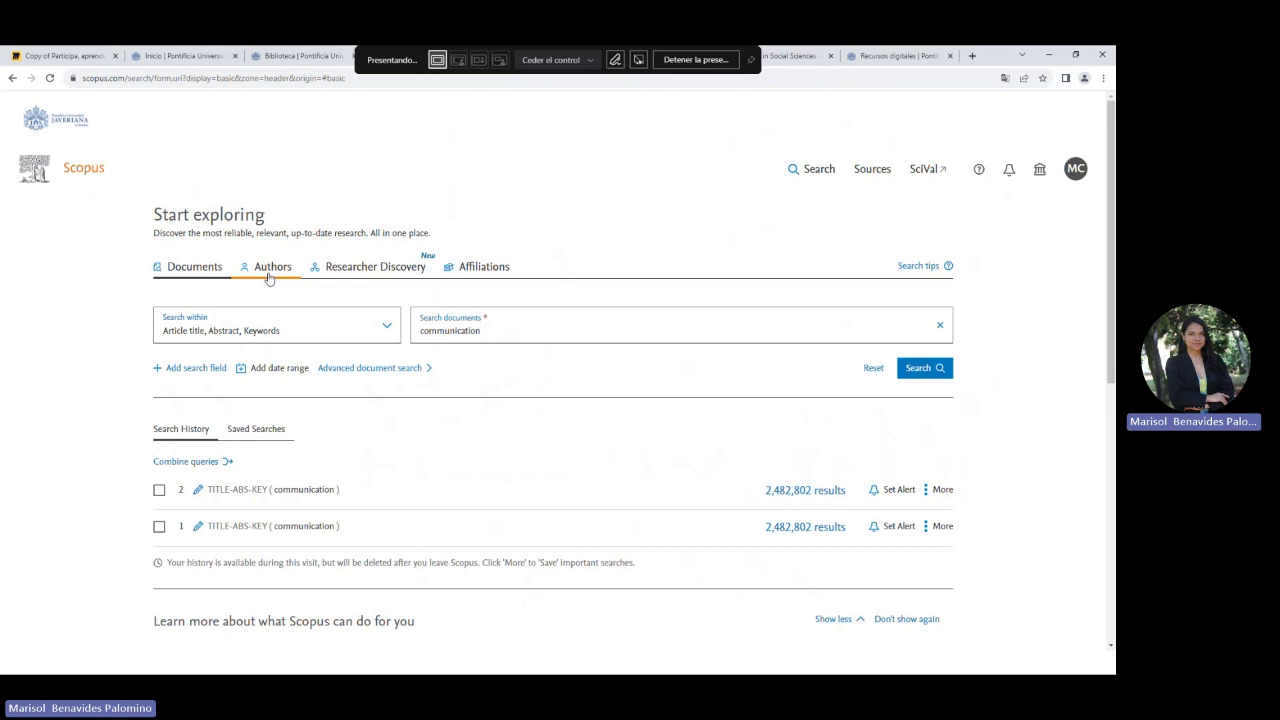
{"action": "left_click", "coordinate": [912, 372]}
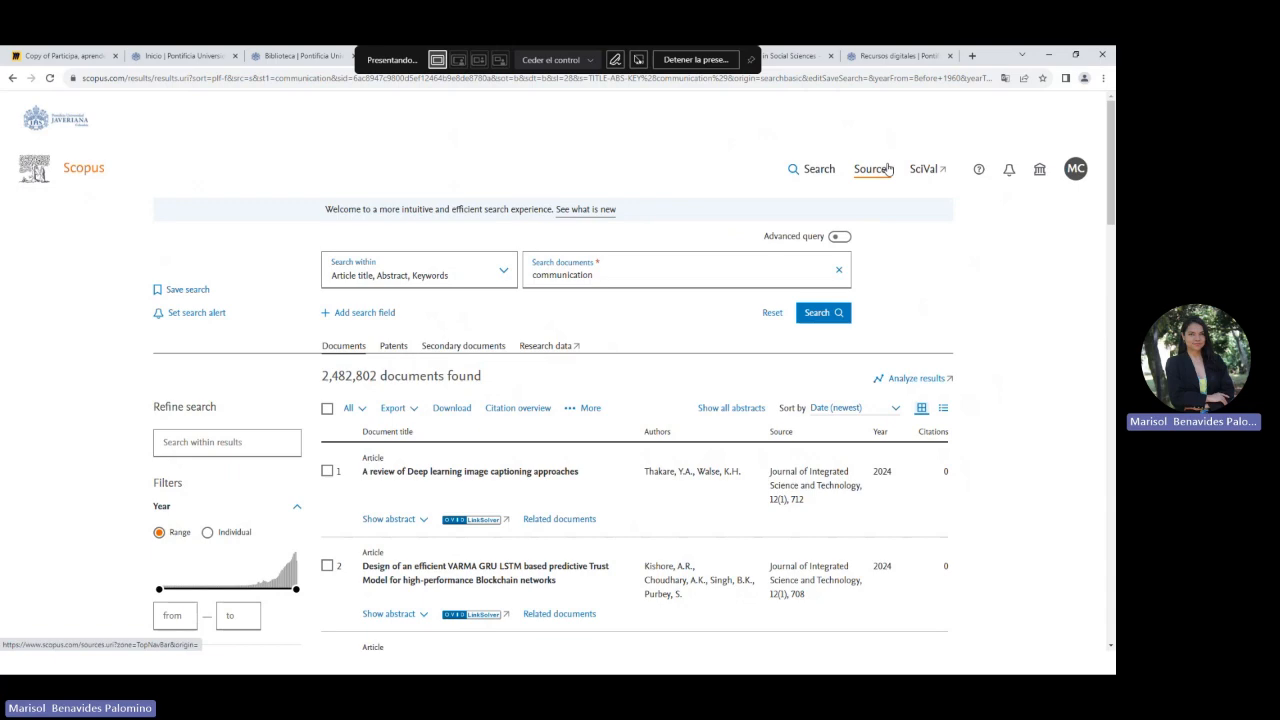
{"action": "scroll", "coordinate": [888, 168], "scroll_direction": "down", "scroll_amount": 2}
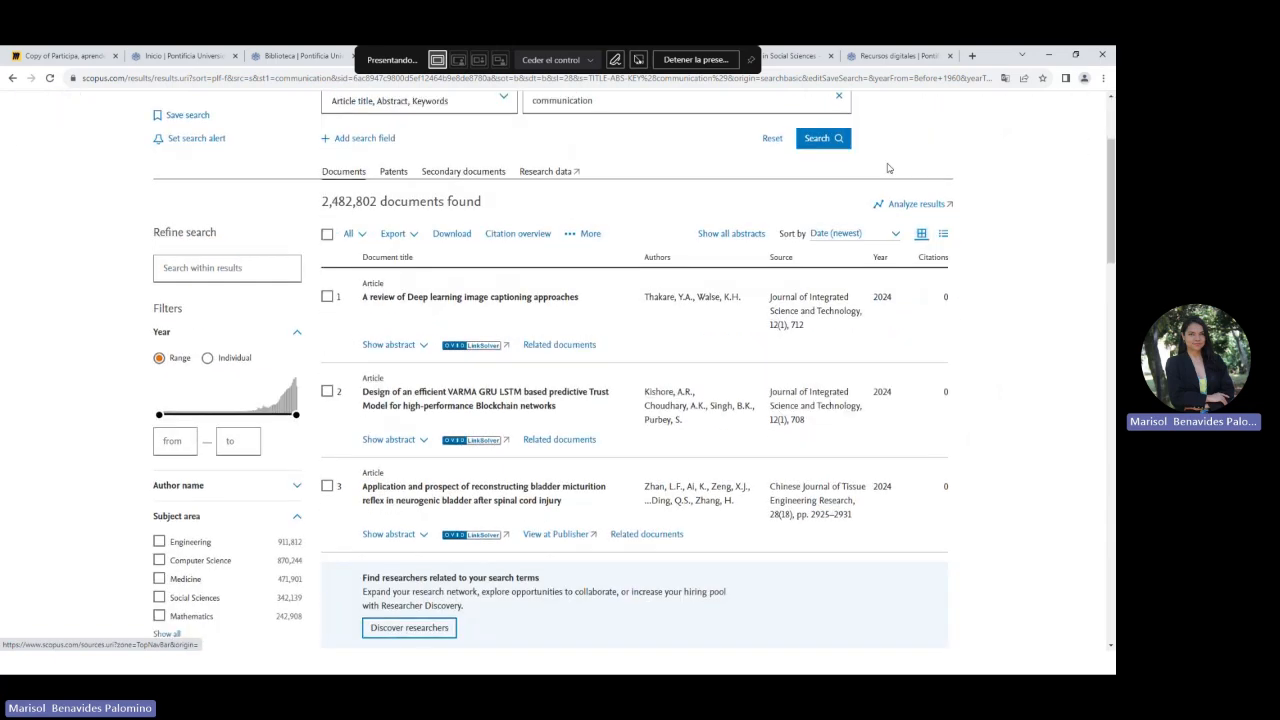
{"action": "scroll", "coordinate": [888, 168], "scroll_direction": "up", "scroll_amount": 1}
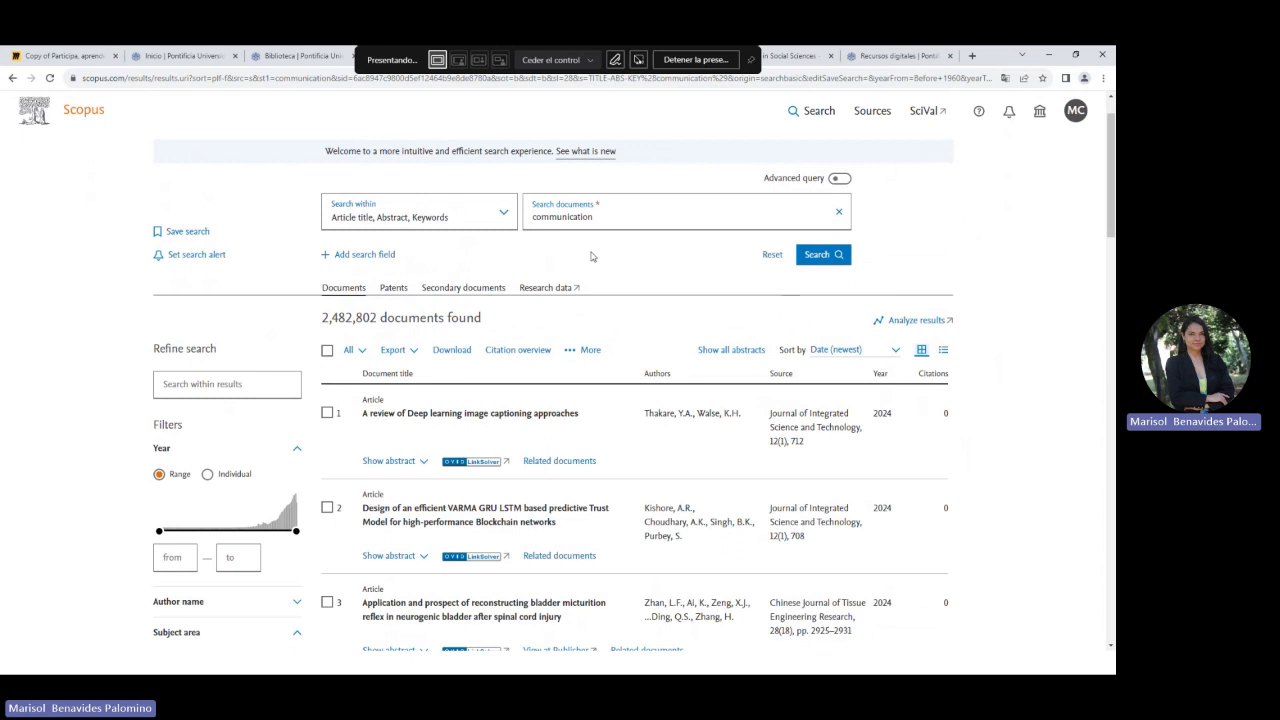
{"action": "left_click_drag", "start_coordinate": [532, 217], "coordinate": [607, 216]}
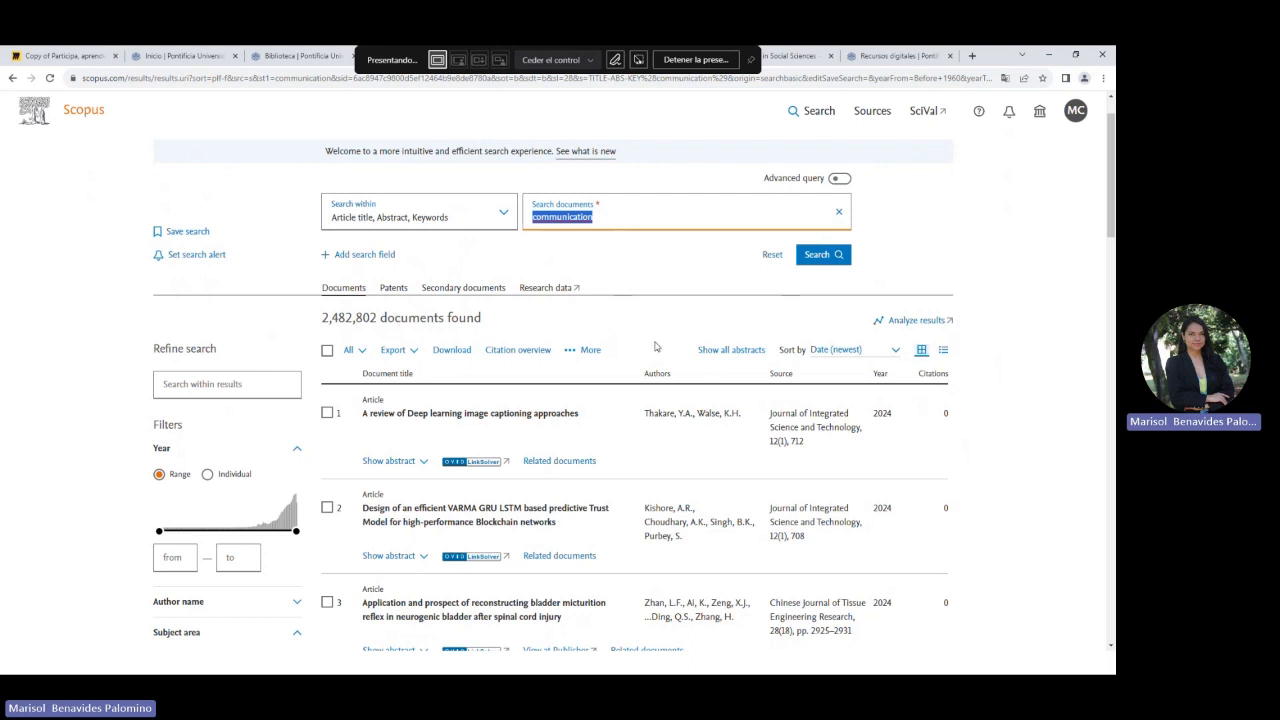
- Open the analysis of the communication search results and examine its documents-by-year graph and the additional chart cards
{"action": "left_click", "coordinate": [914, 321]}
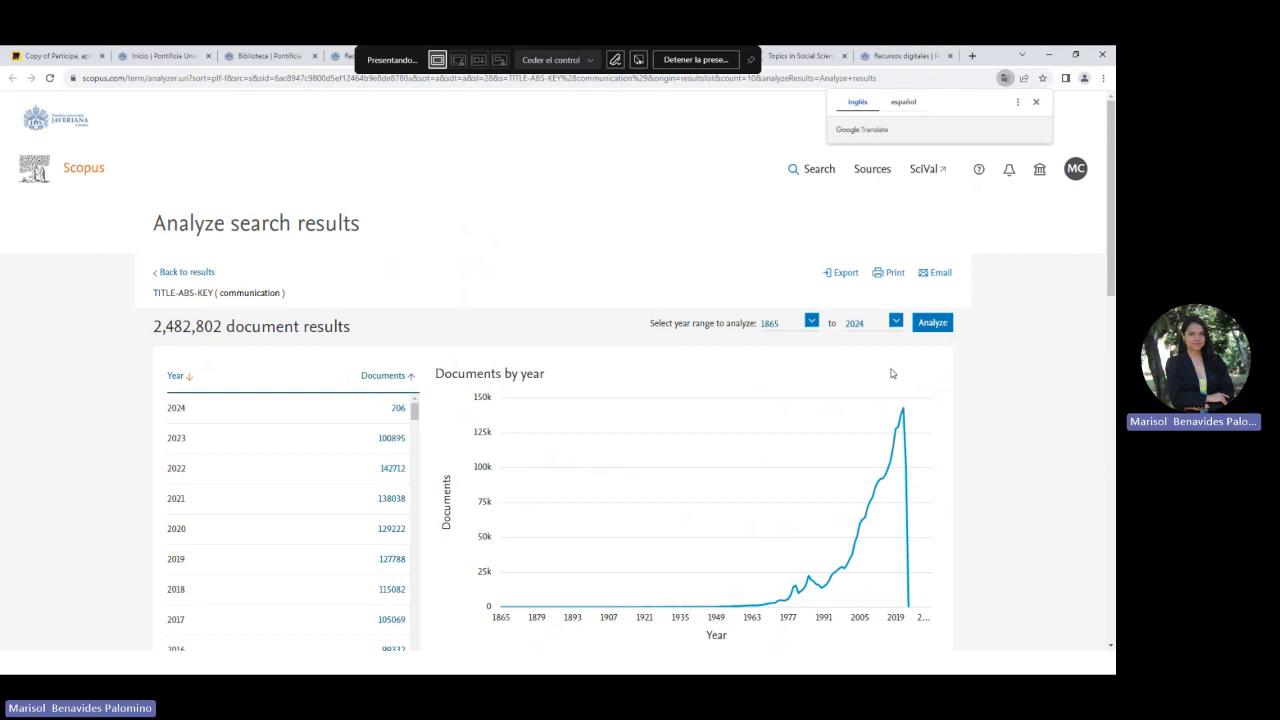
{"action": "scroll", "coordinate": [892, 373], "scroll_direction": "down", "scroll_amount": 1}
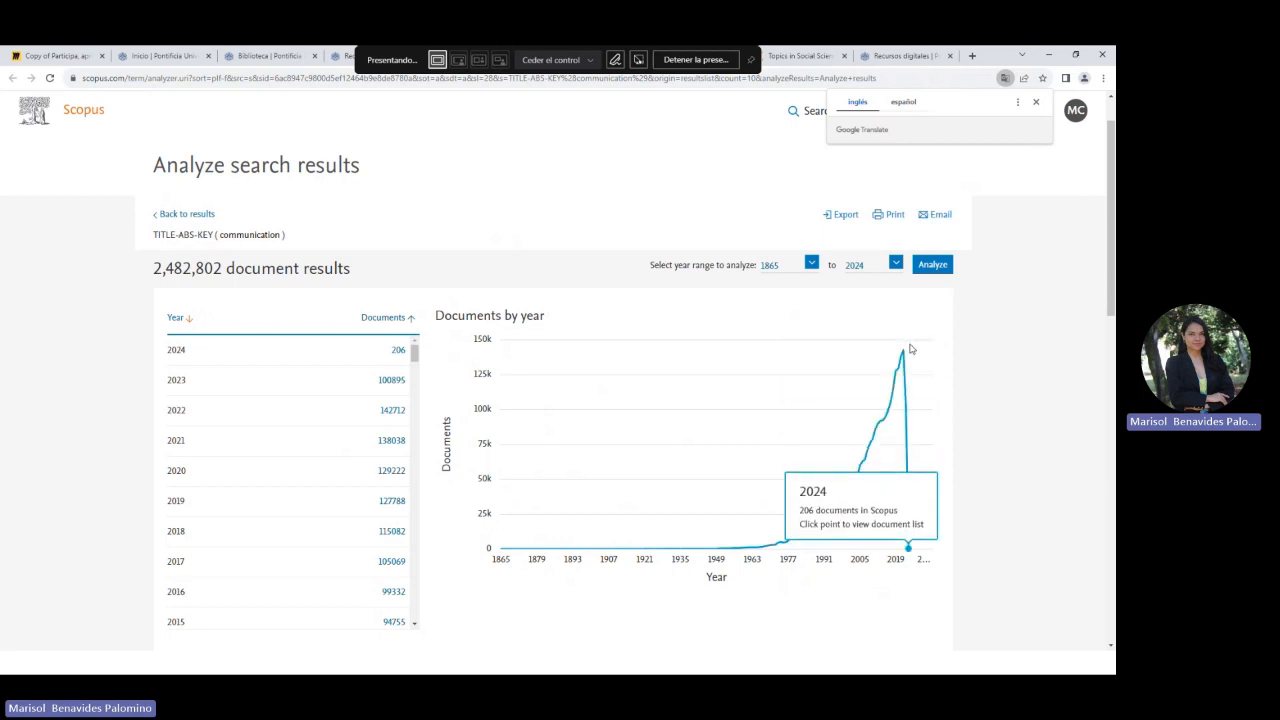
{"action": "scroll", "coordinate": [911, 349], "scroll_direction": "down", "scroll_amount": 5}
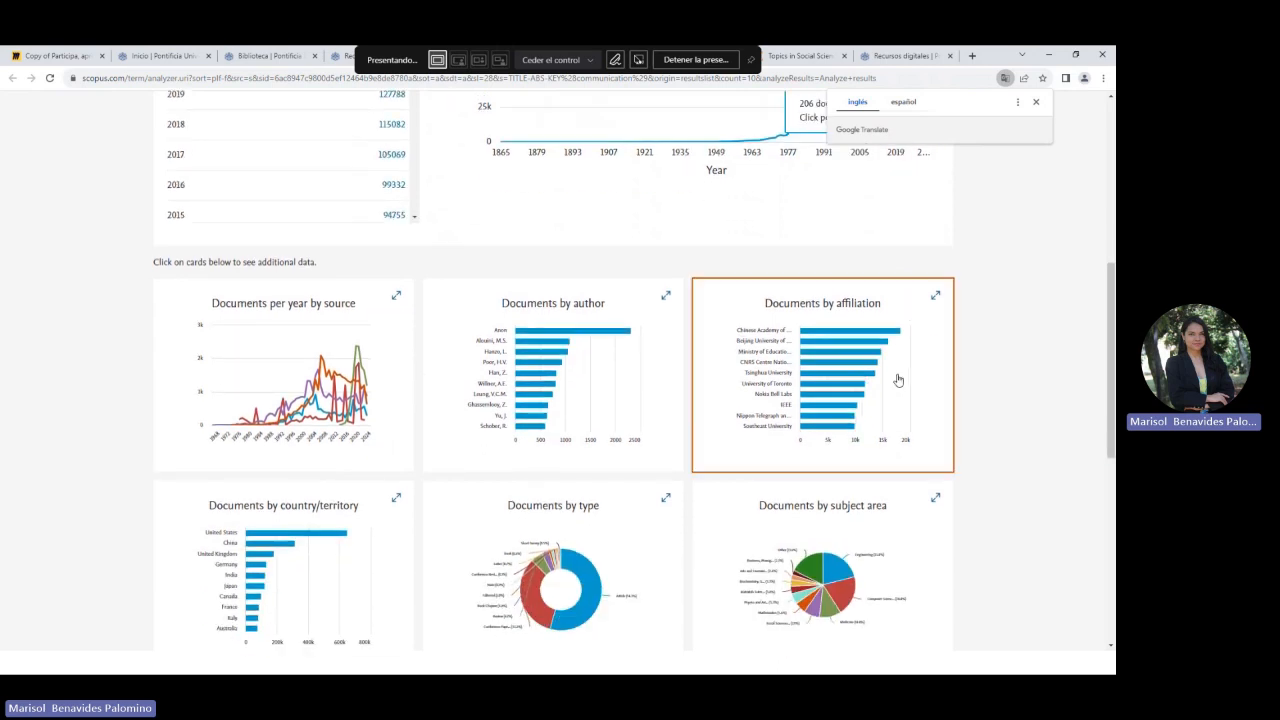
{"action": "scroll", "coordinate": [573, 314], "scroll_direction": "down", "scroll_amount": 1}
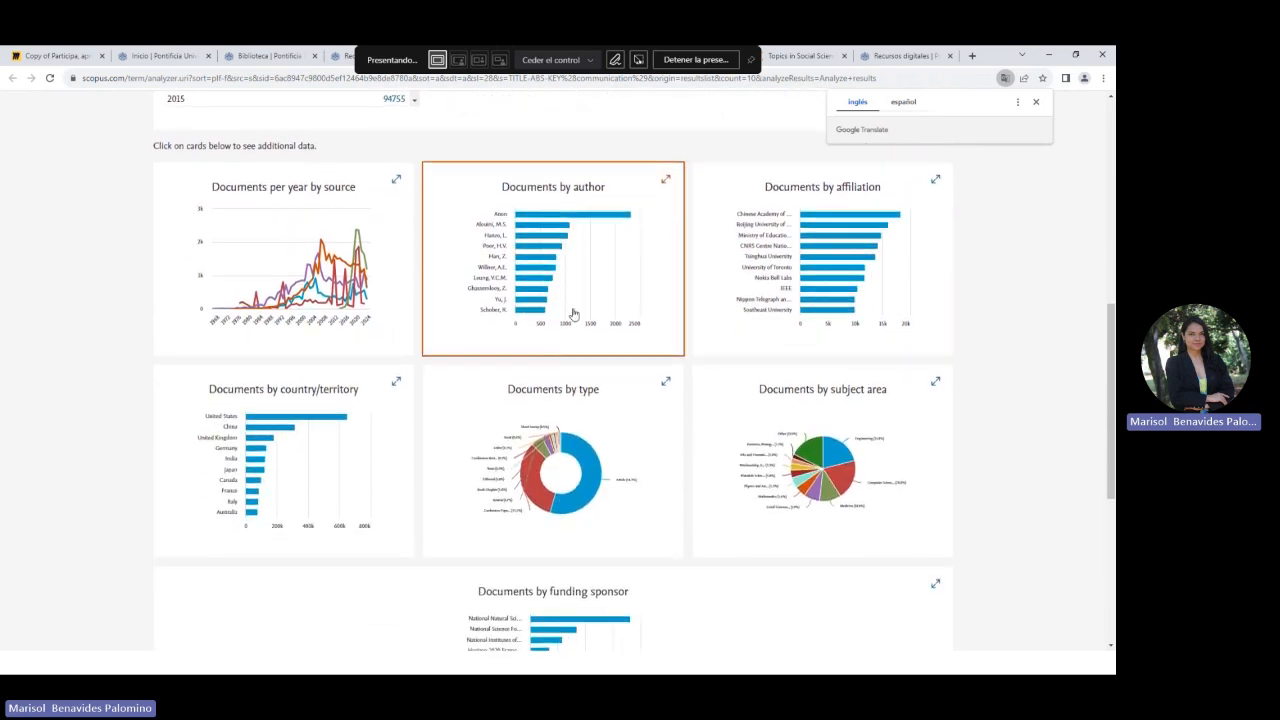
- Expand the Documents by author chart and examine the publication counts of the listed authors
{"action": "left_click", "coordinate": [573, 314]}
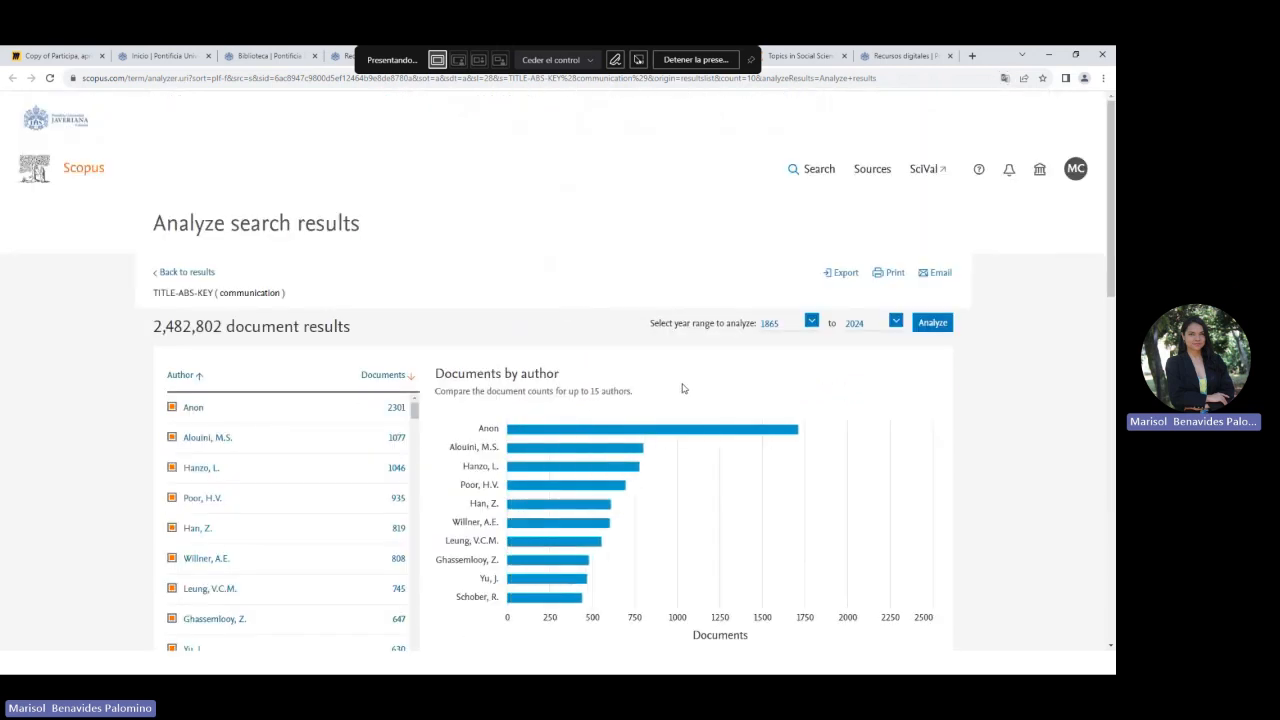
{"action": "scroll", "coordinate": [680, 386], "scroll_direction": "down", "scroll_amount": 2}
{"action": "mouse_move", "coordinate": [569, 305]}
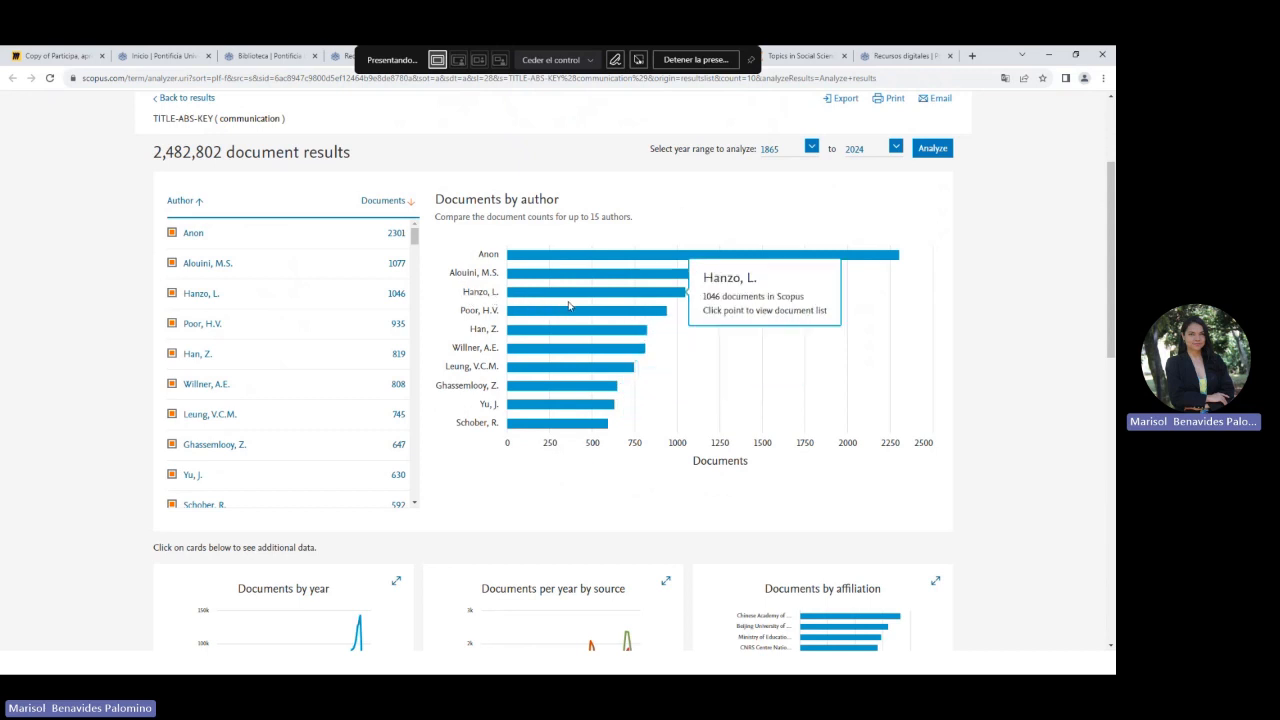
{"action": "scroll", "coordinate": [569, 305], "scroll_direction": "up", "scroll_amount": 1}
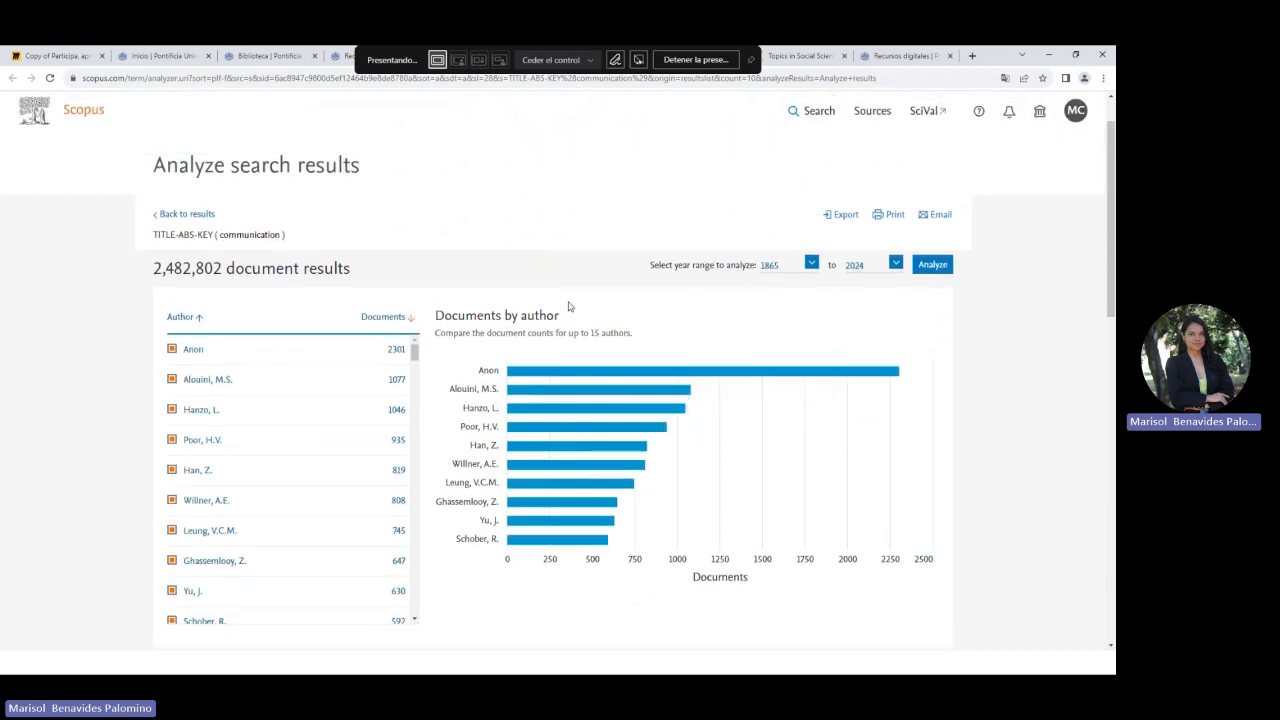
- Switch to the ScienceDirect vs Scopus slide in PowerPoint to review Scopus's purpose, and return to the analysis in the browser
{"action": "key", "text": "alt+Tab"}
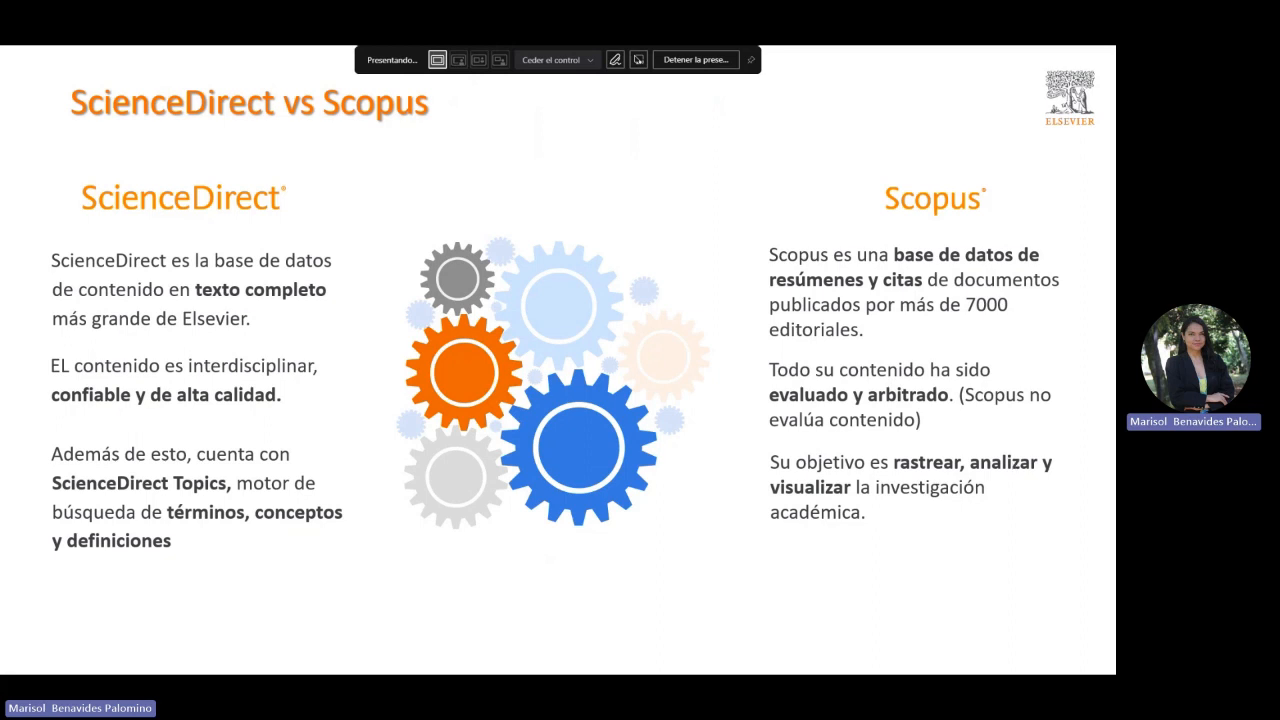
{"action": "key", "text": "alt+Tab"}
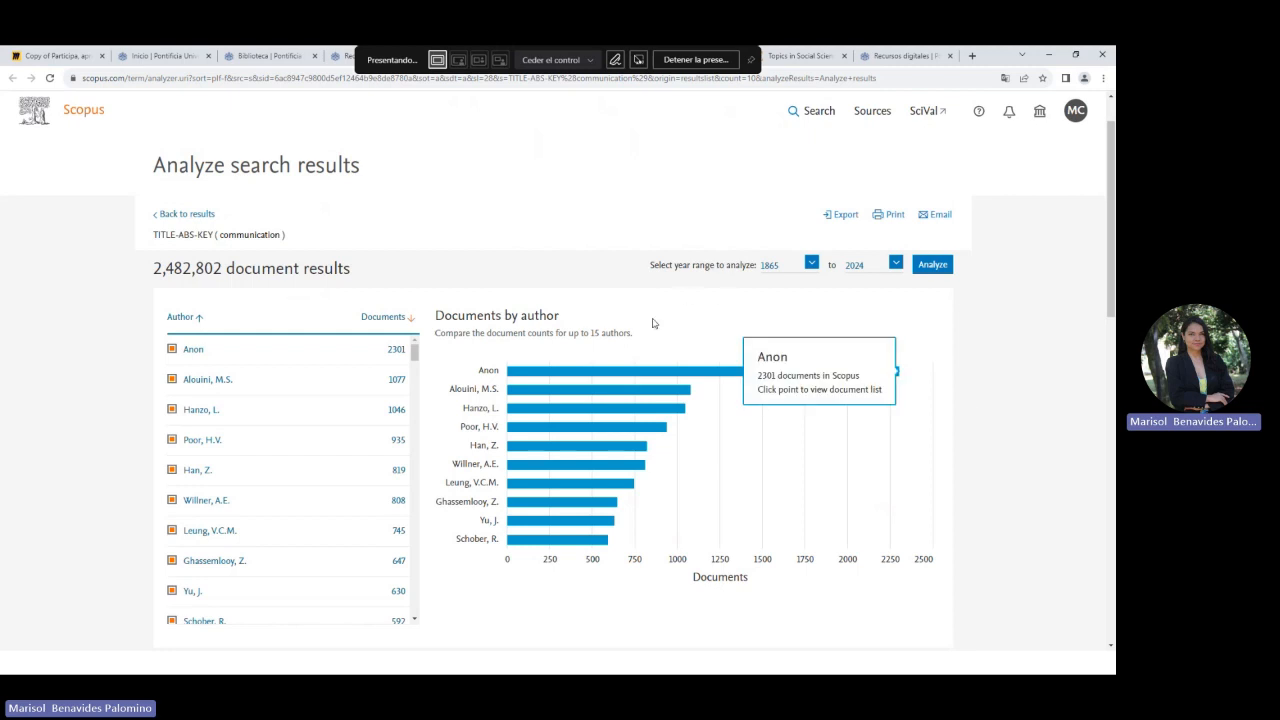
{"action": "key", "text": "alt+Tab"}
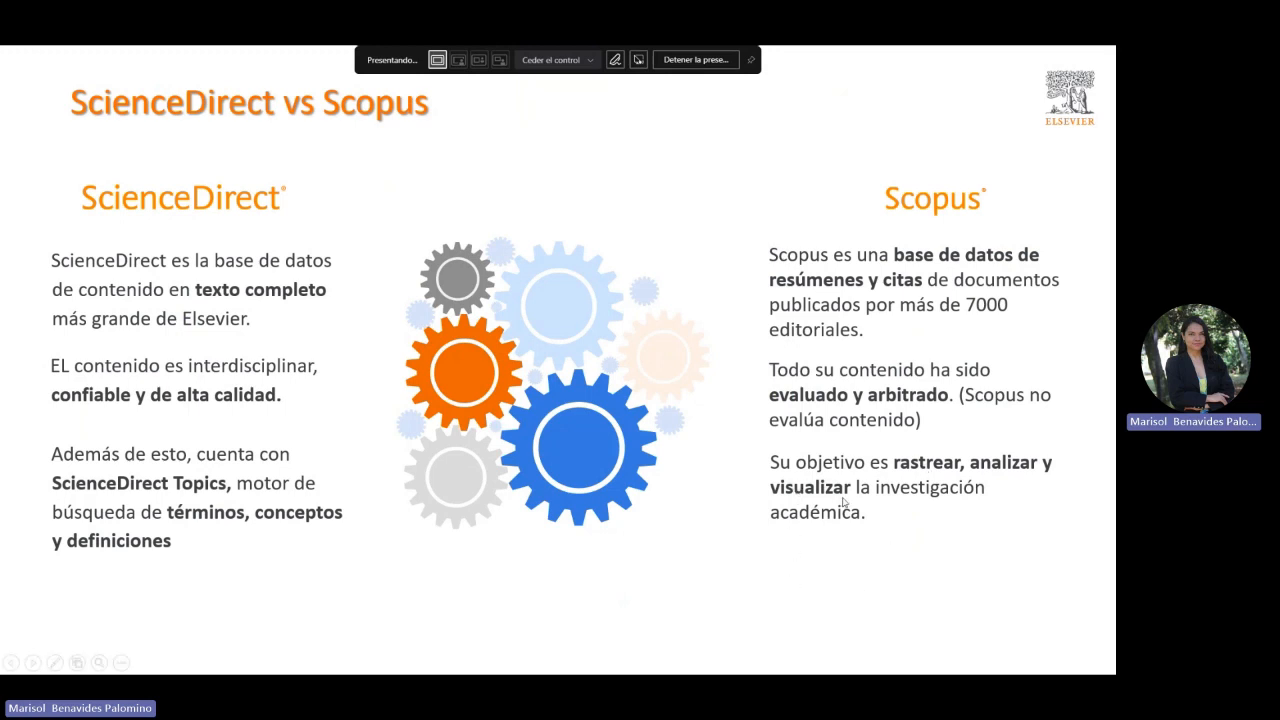
{"action": "key", "text": "alt+Tab"}
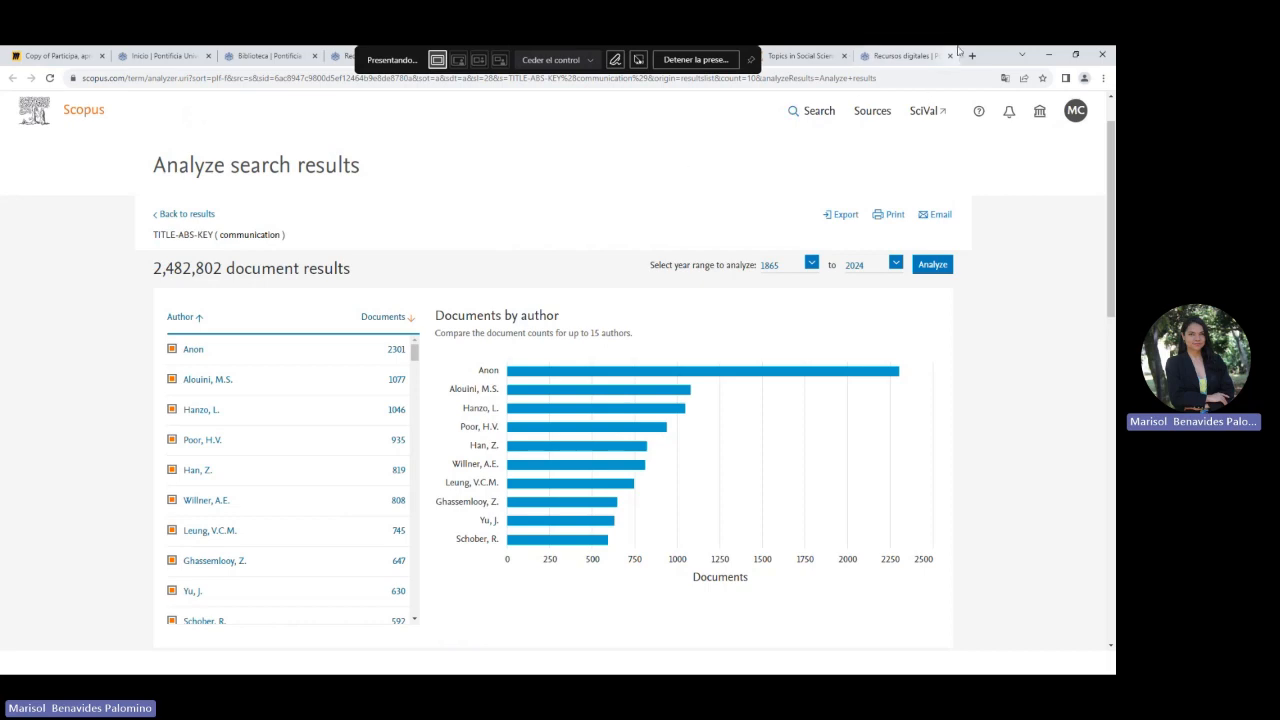
- Go back to the communication search results in a maximized browser window and look over the listed documents
{"action": "left_click_drag", "start_coordinate": [999, 60], "coordinate": [954, 113]}
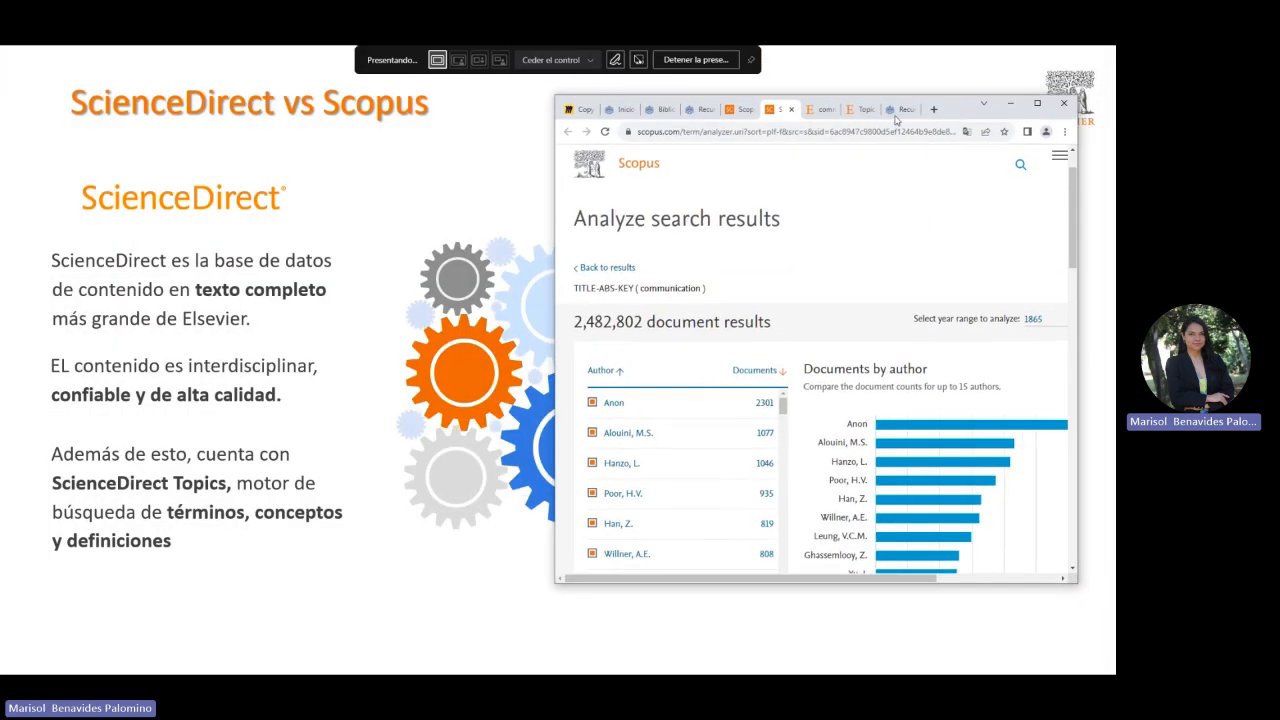
{"action": "left_click", "coordinate": [737, 110]}
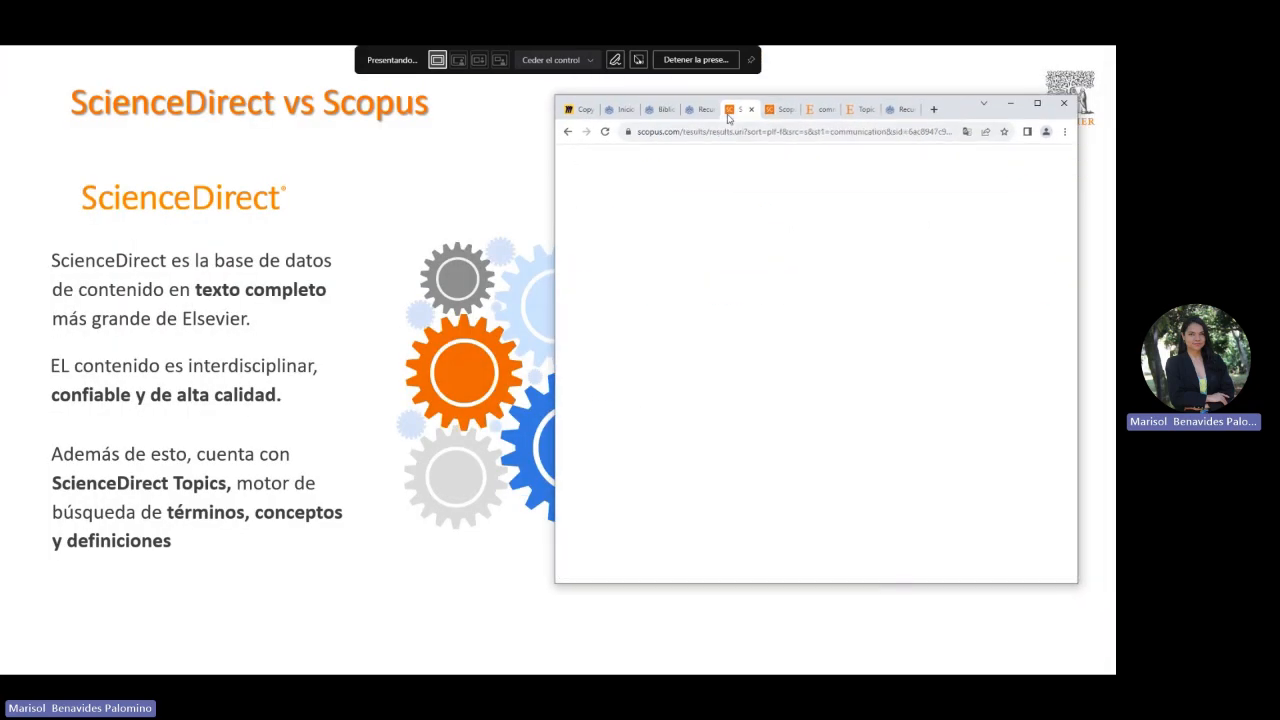
{"action": "left_click", "coordinate": [1037, 103]}
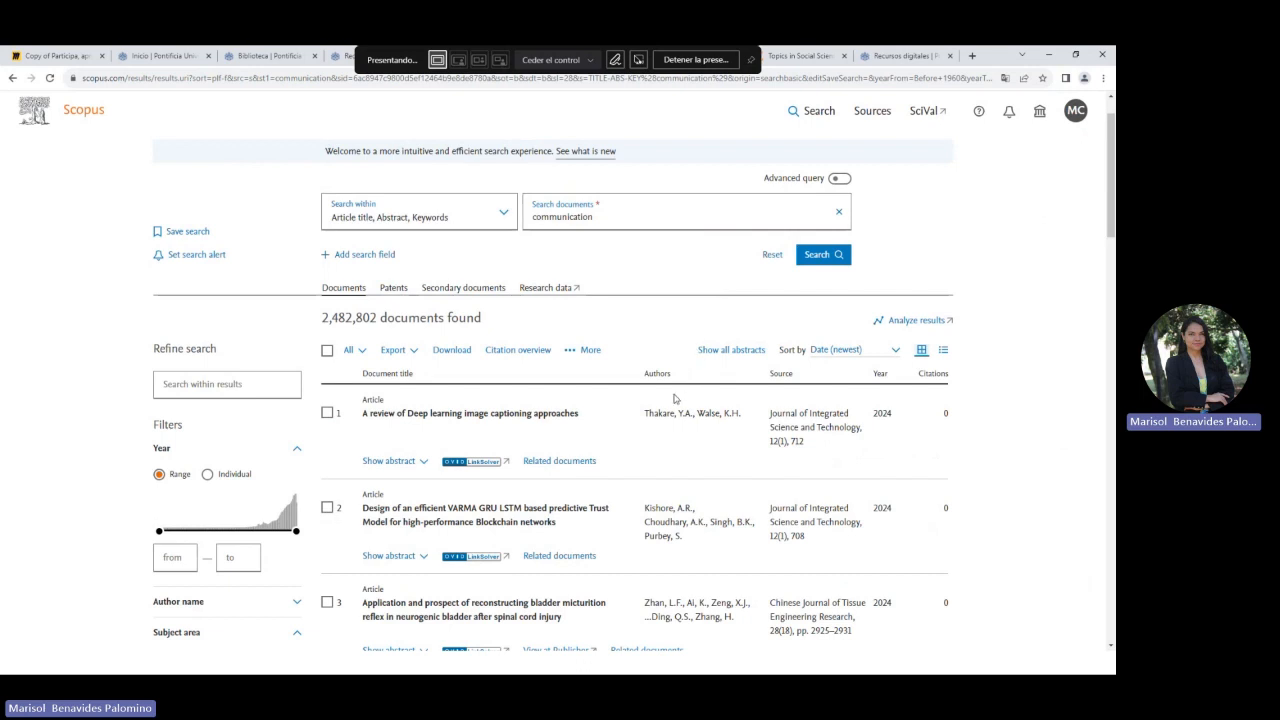
{"action": "scroll", "coordinate": [675, 398], "scroll_direction": "down", "scroll_amount": 2}
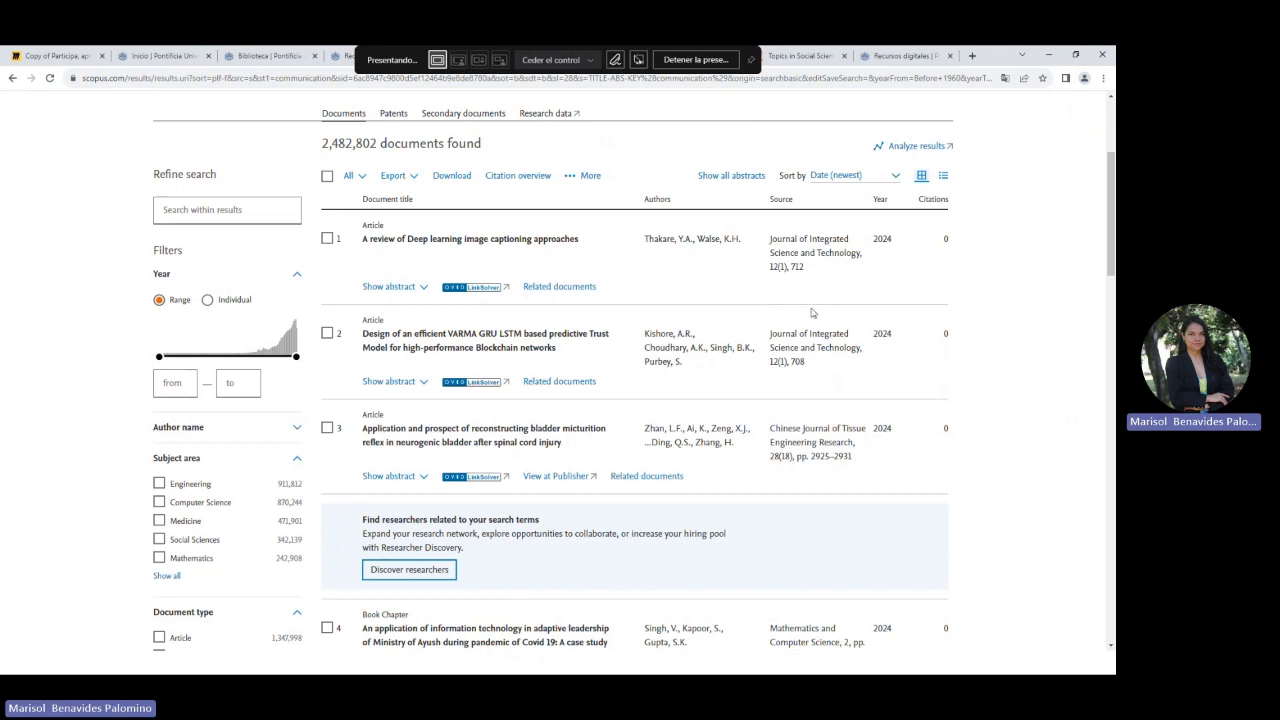
{"action": "scroll", "coordinate": [743, 425], "scroll_direction": "up", "scroll_amount": 3}
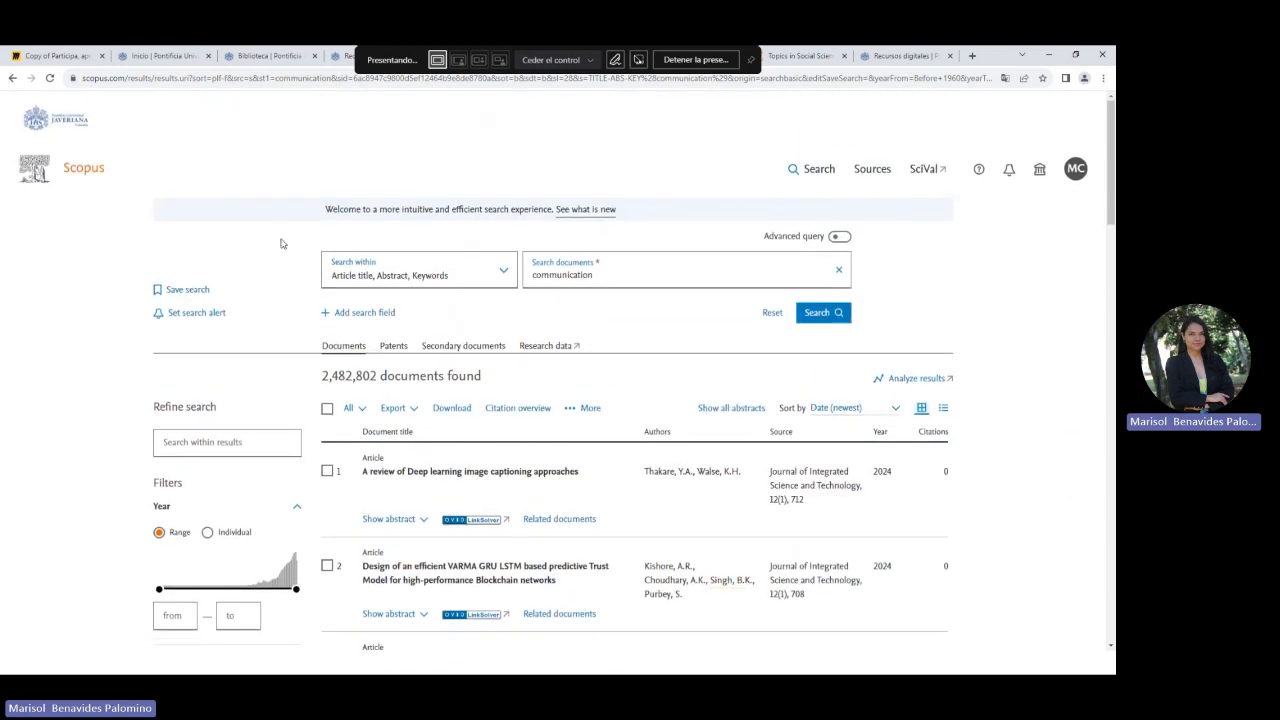
- Return to the Scopus start page, highlight the communication keyword in the document search, and open the author search
{"action": "left_click", "coordinate": [84, 172]}
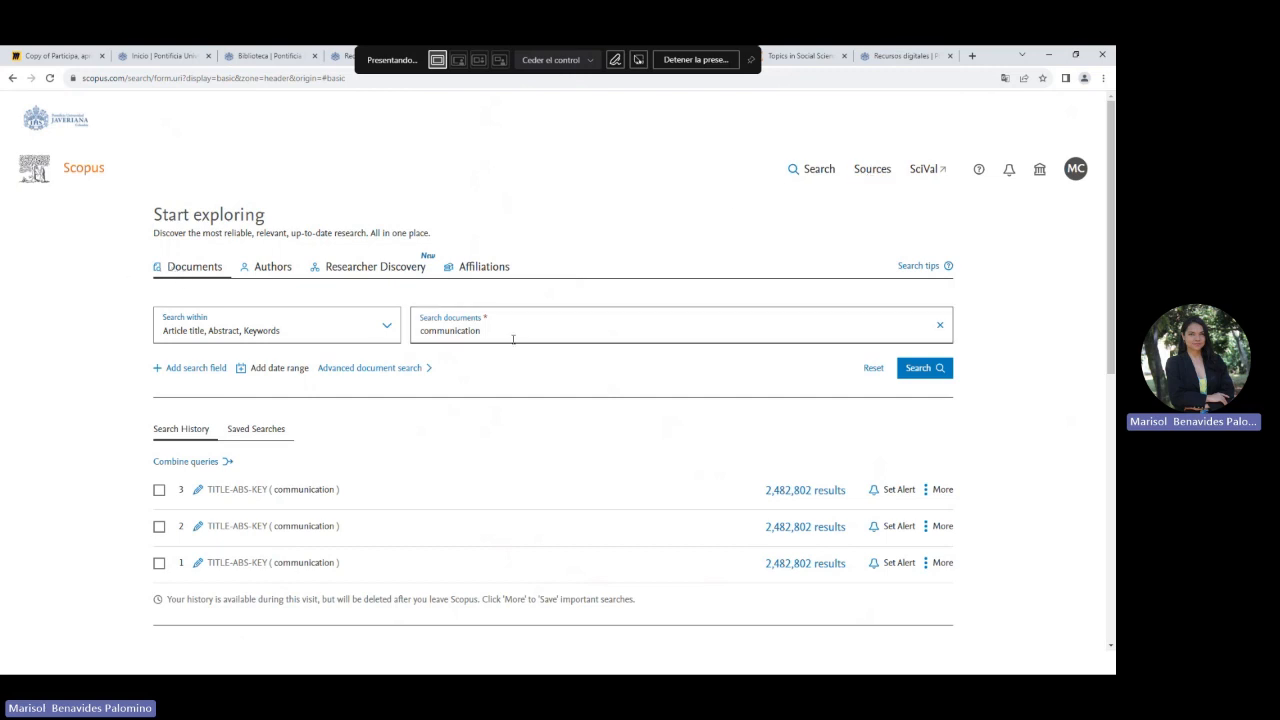
{"action": "left_click_drag", "start_coordinate": [486, 331], "coordinate": [365, 352]}
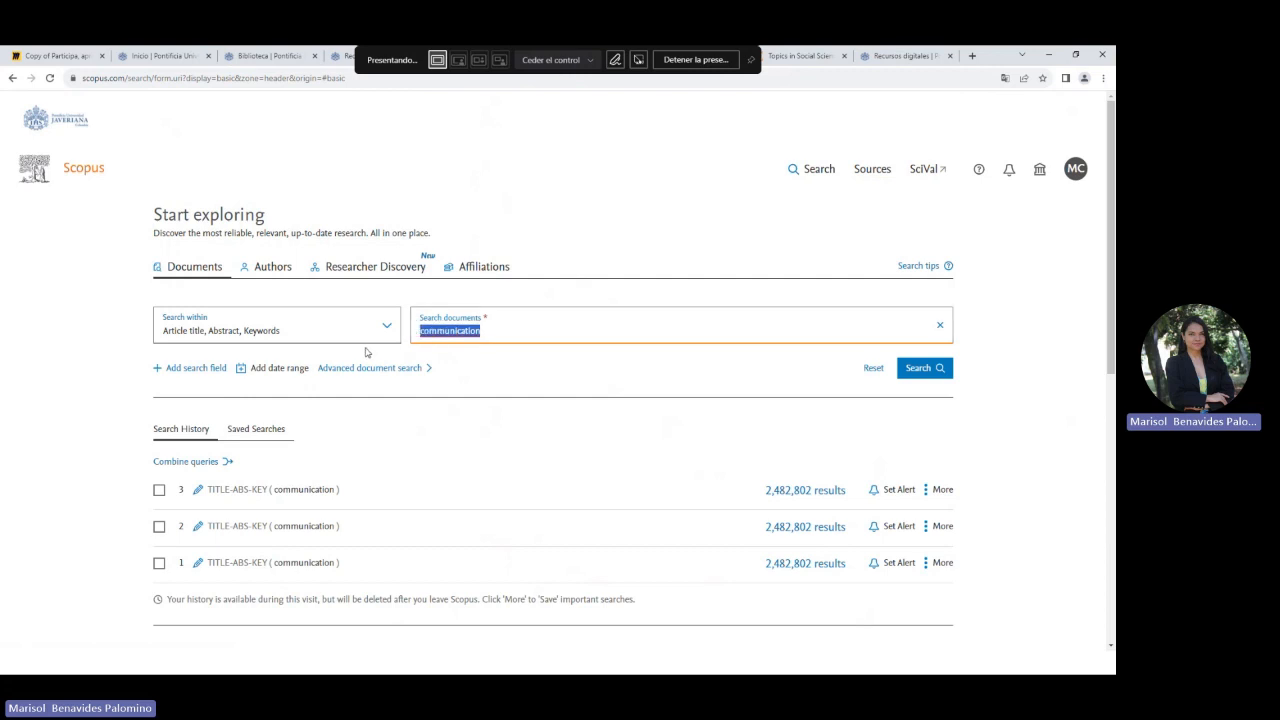
{"action": "left_click", "coordinate": [264, 268]}
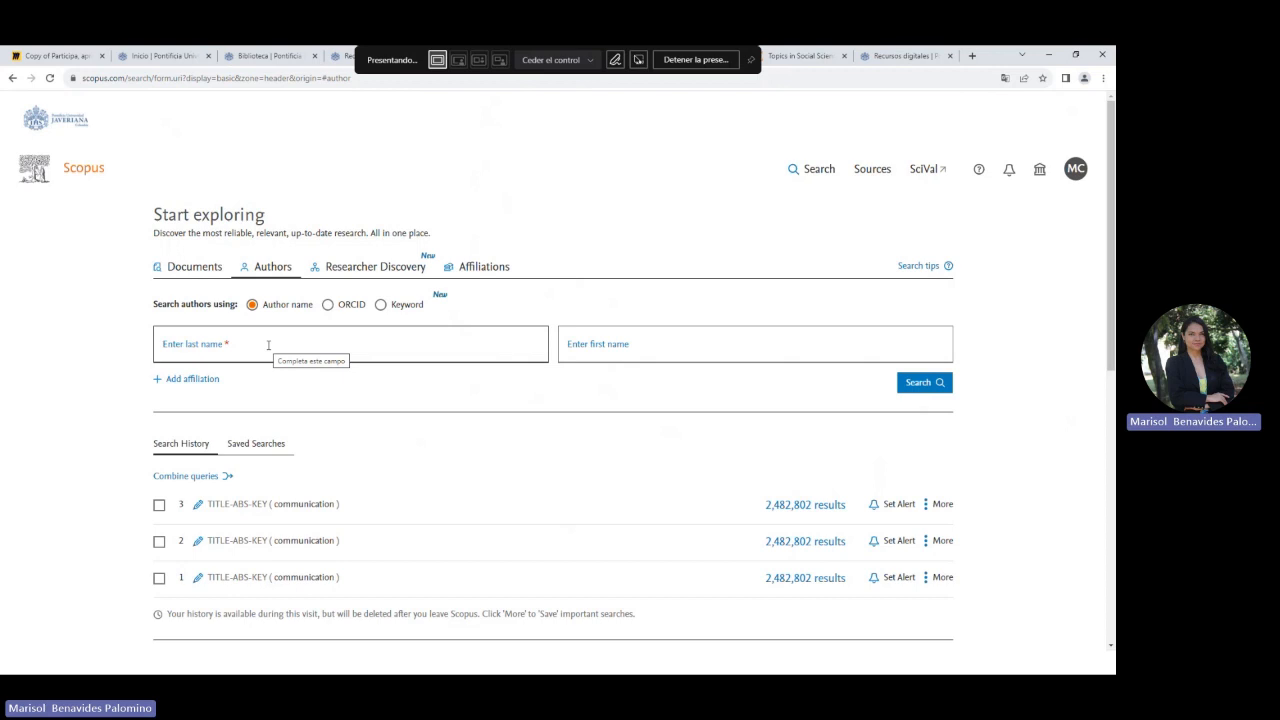
- Look over the account options, close them, and inspect the last name and first name fields of the author search
{"action": "left_click", "coordinate": [1072, 170]}
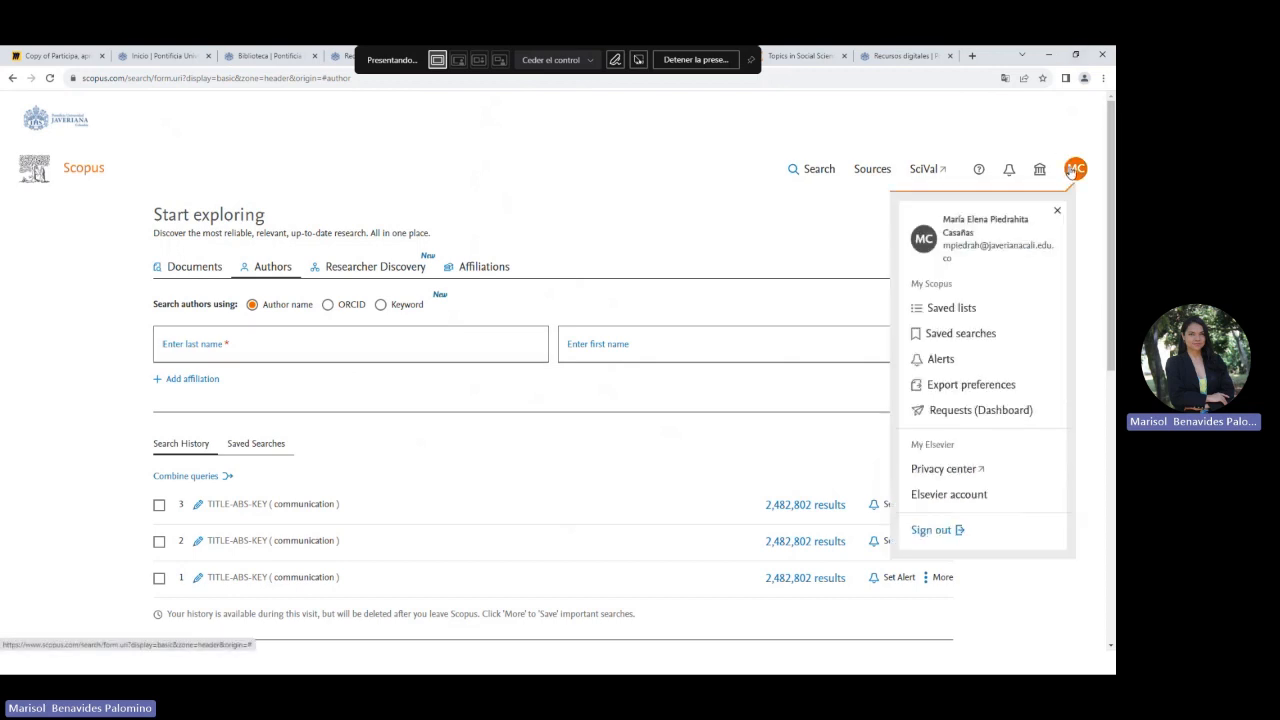
{"action": "left_click", "coordinate": [332, 344]}
{"action": "left_click", "coordinate": [631, 357]}
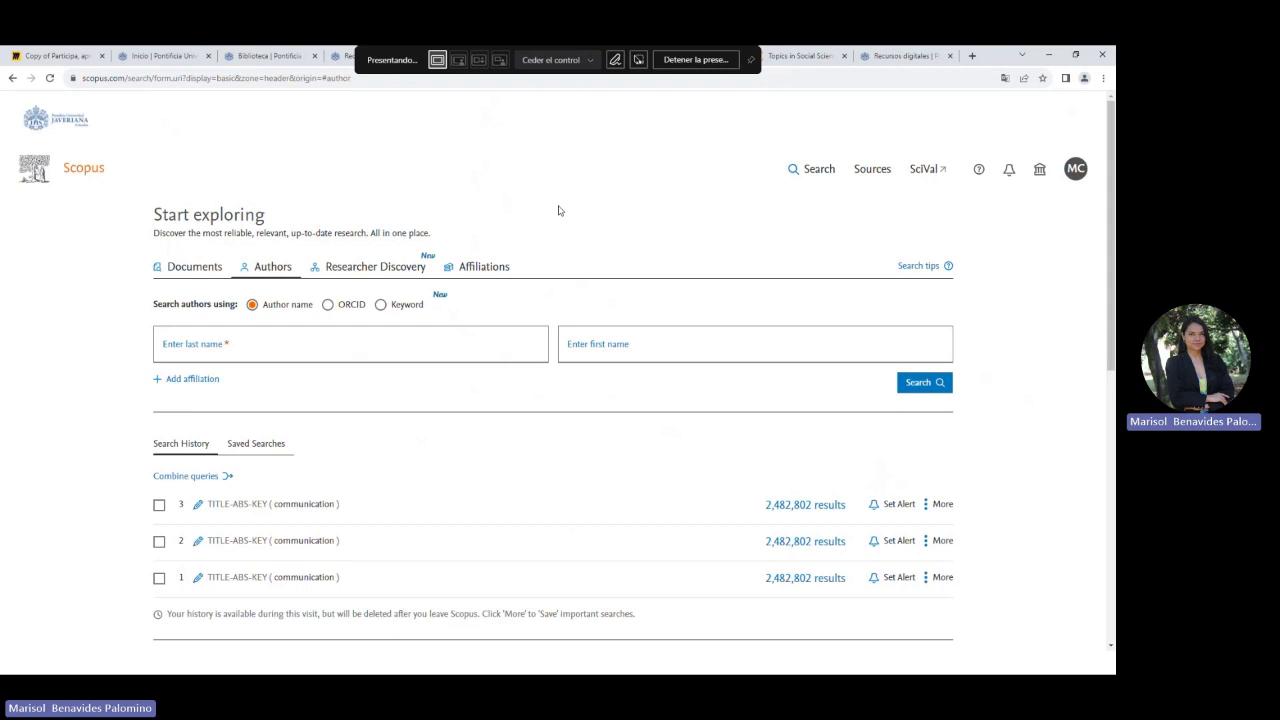
{"action": "left_click", "coordinate": [276, 350]}
{"action": "left_click", "coordinate": [585, 346]}
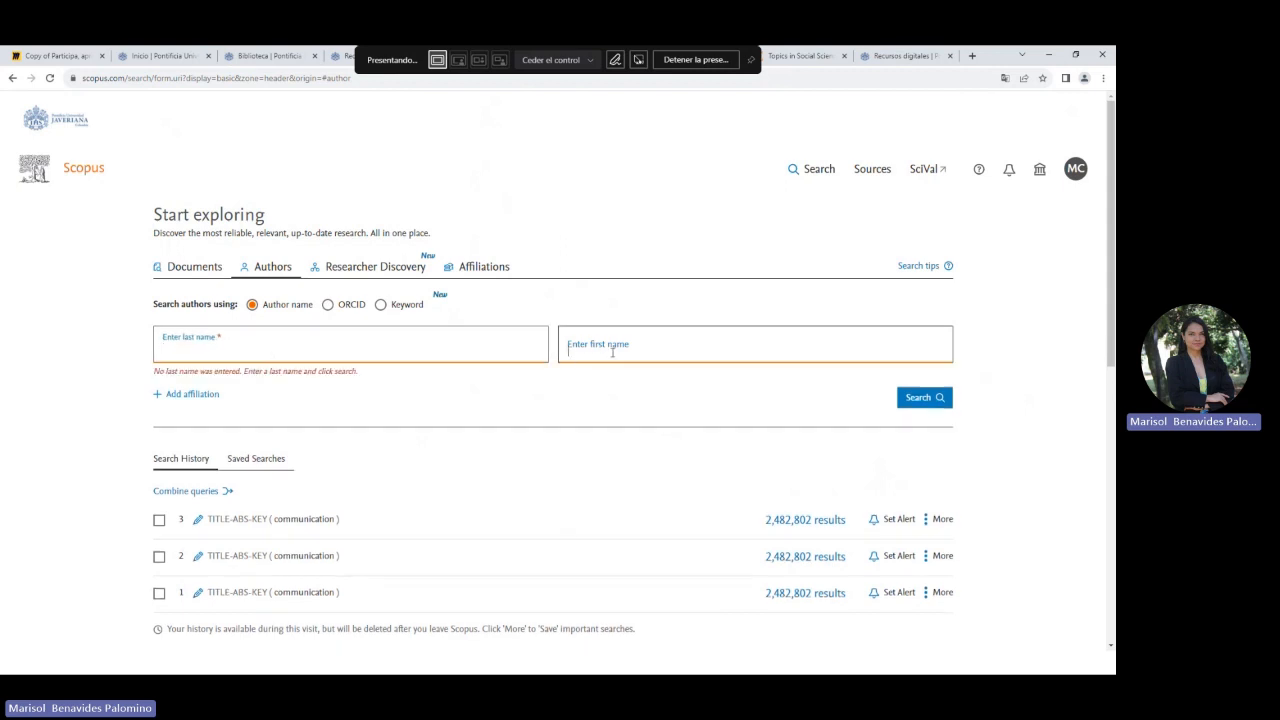
{"action": "left_click", "coordinate": [527, 284]}
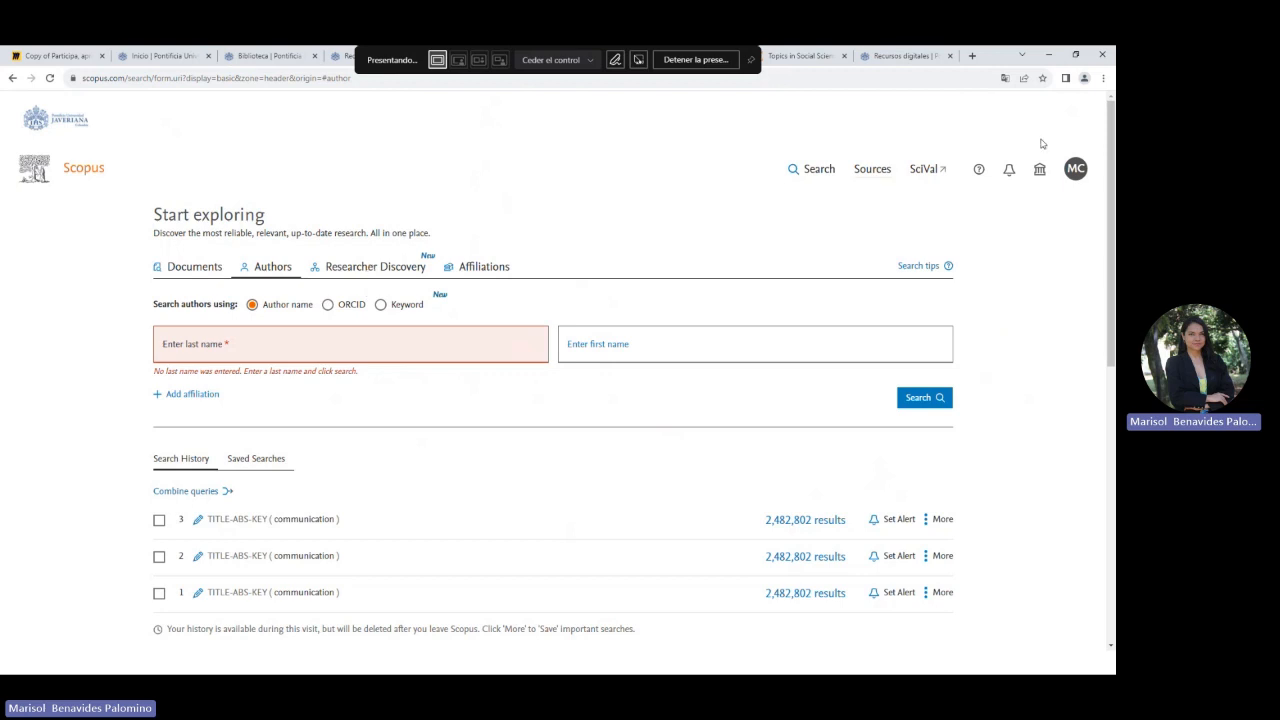
- Open the account options again and highlight the institutional domain in the account's e-mail address
{"action": "left_click", "coordinate": [1075, 168]}
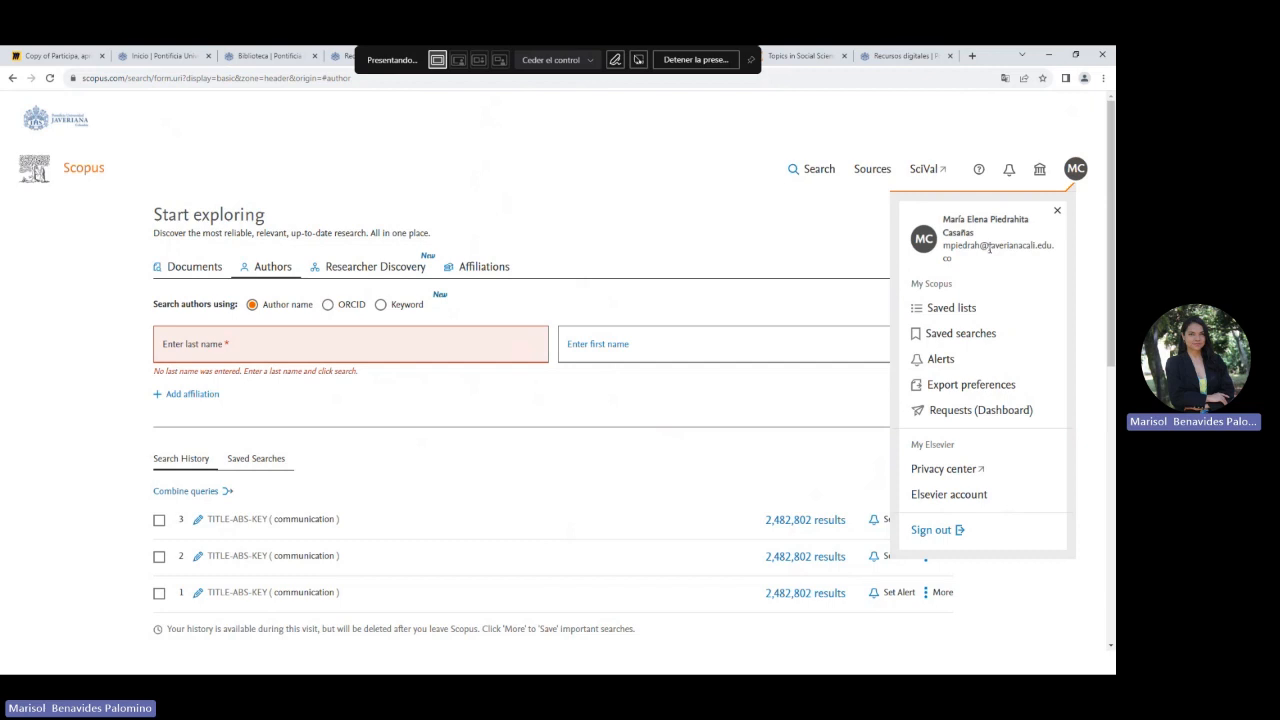
{"action": "left_click_drag", "start_coordinate": [989, 250], "coordinate": [1055, 247]}
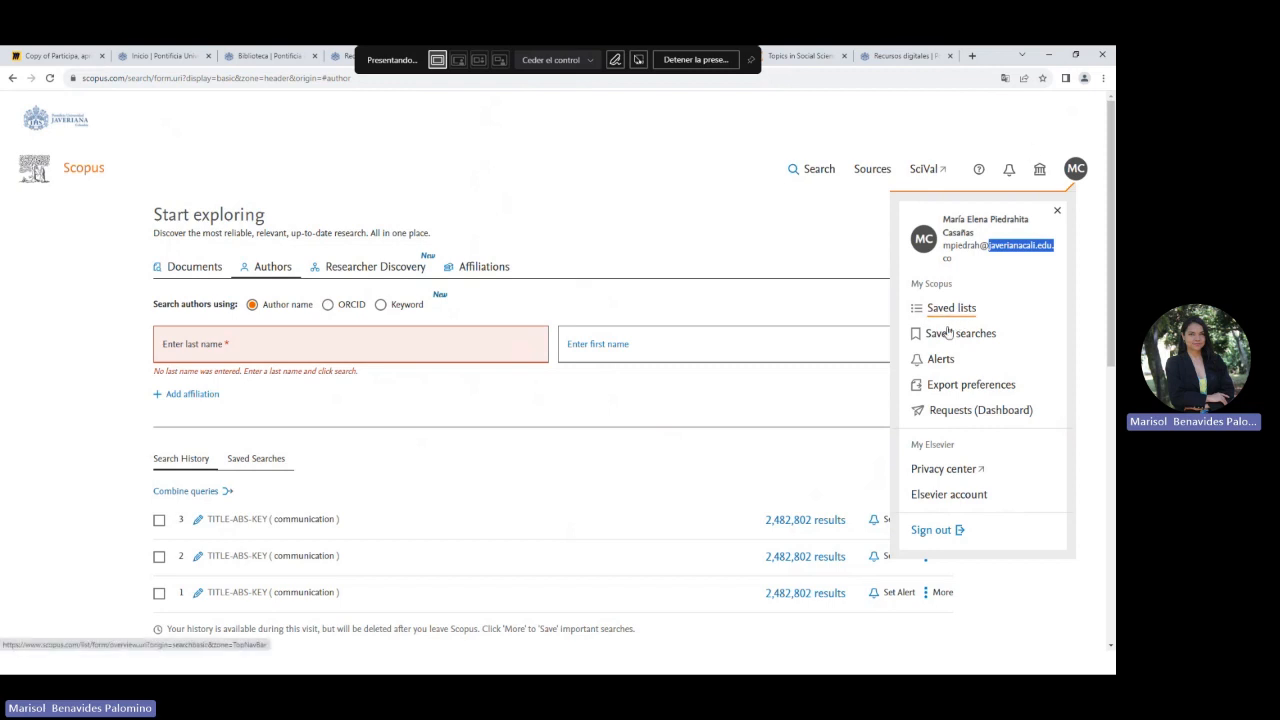
{"action": "left_click", "coordinate": [793, 241]}
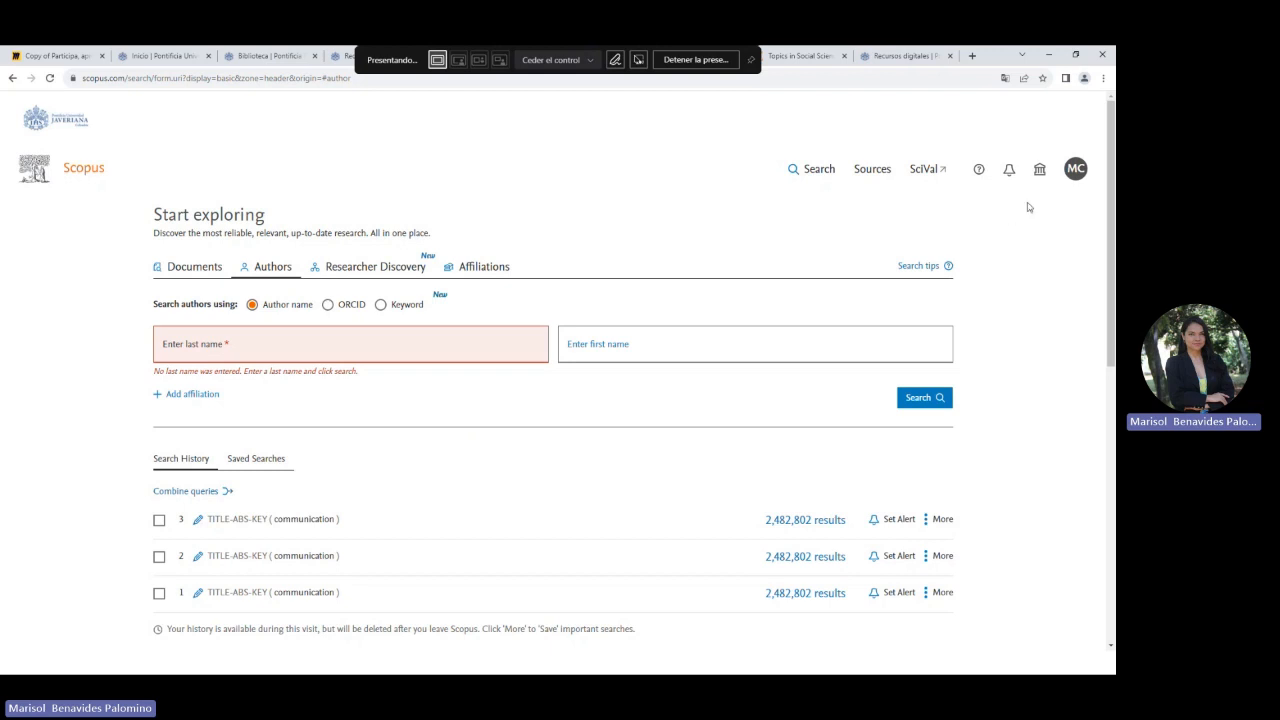
{"action": "left_click", "coordinate": [1076, 172]}
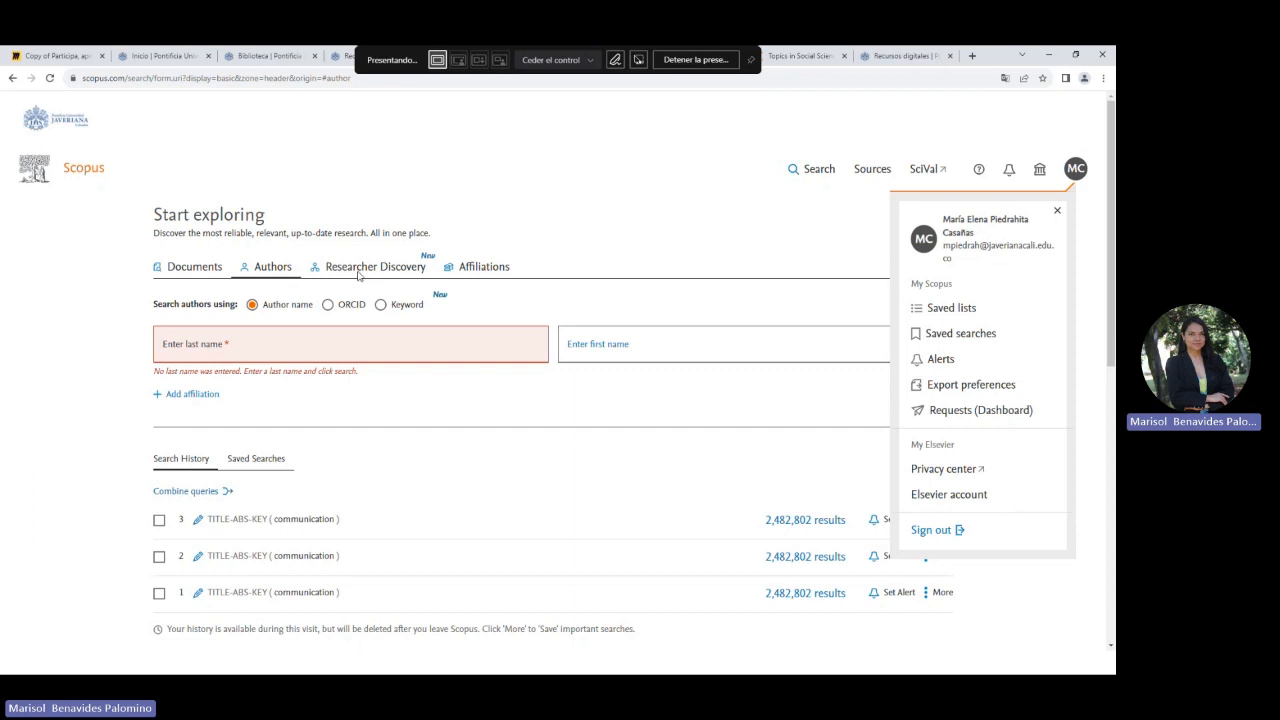
- View the Researcher Discovery keyword search and the Affiliations search on the Scopus start page
{"action": "left_click", "coordinate": [394, 281]}
{"action": "left_click", "coordinate": [389, 278]}
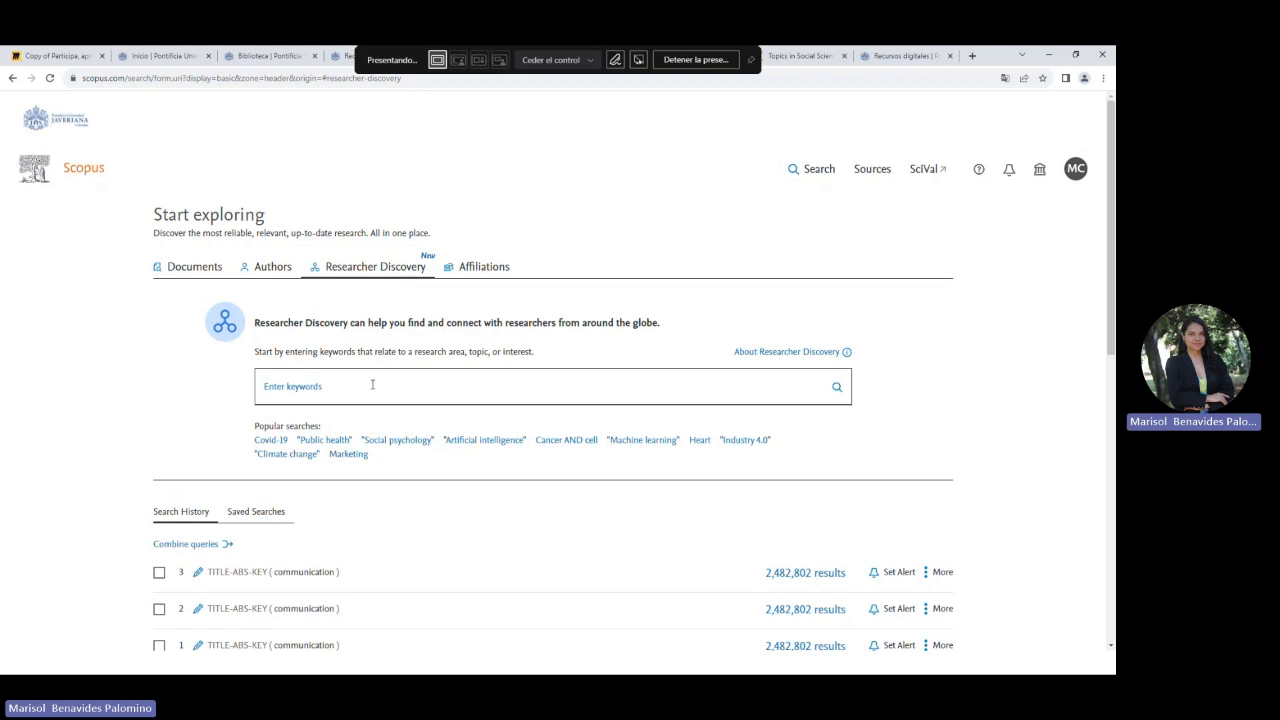
{"action": "left_click", "coordinate": [473, 267]}
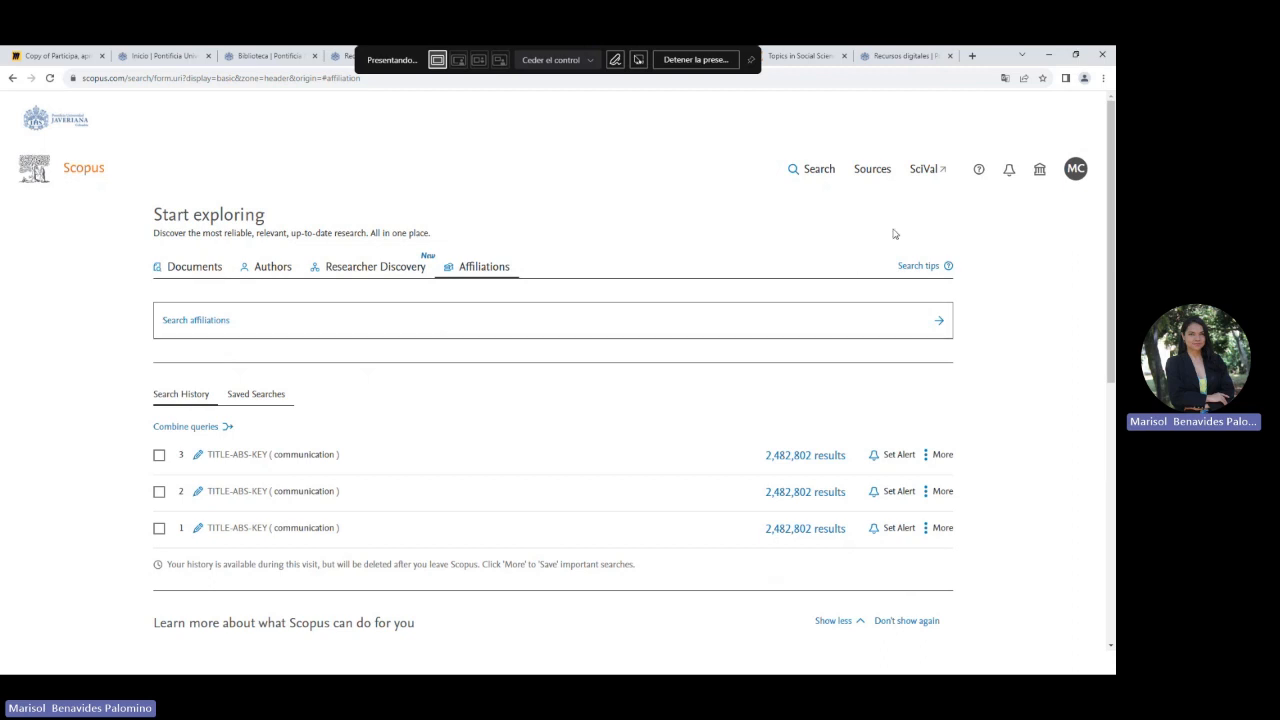
- Switch to the PowerPoint slideshow and advance past the ScienceDirect vs Scopus slide
{"action": "key", "text": "alt+Tab"}
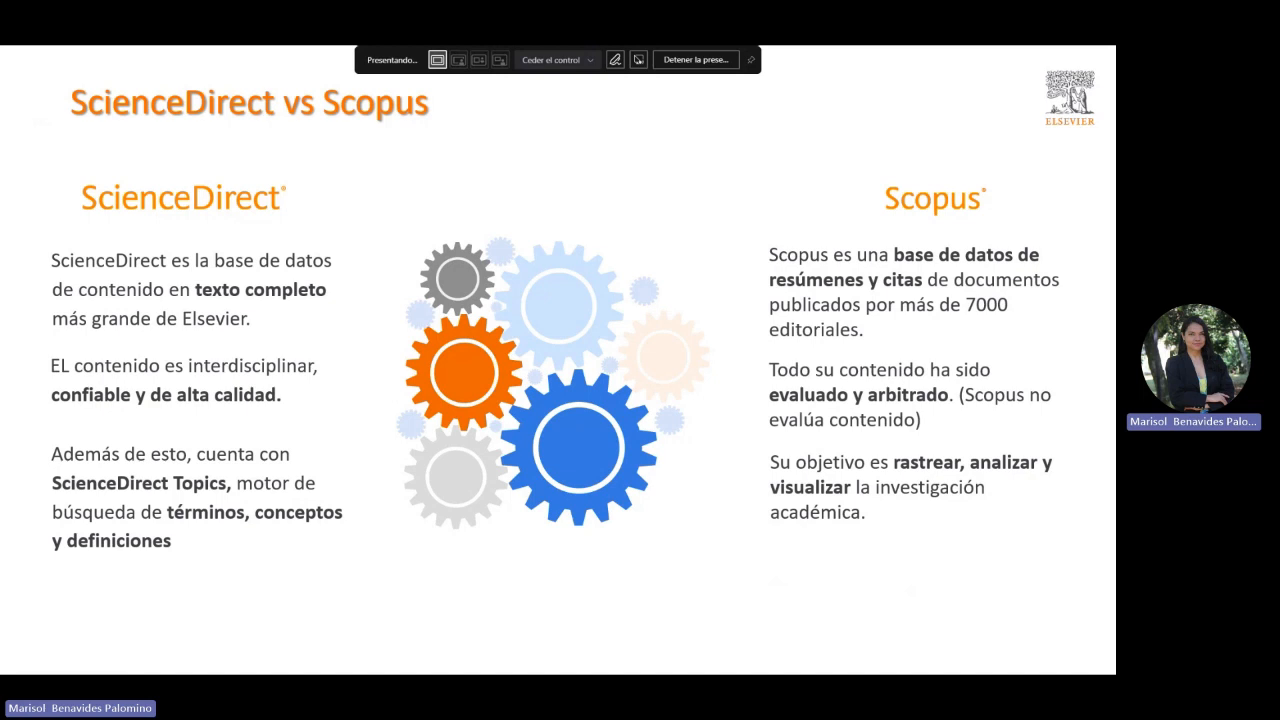
{"action": "key", "text": "Right"}
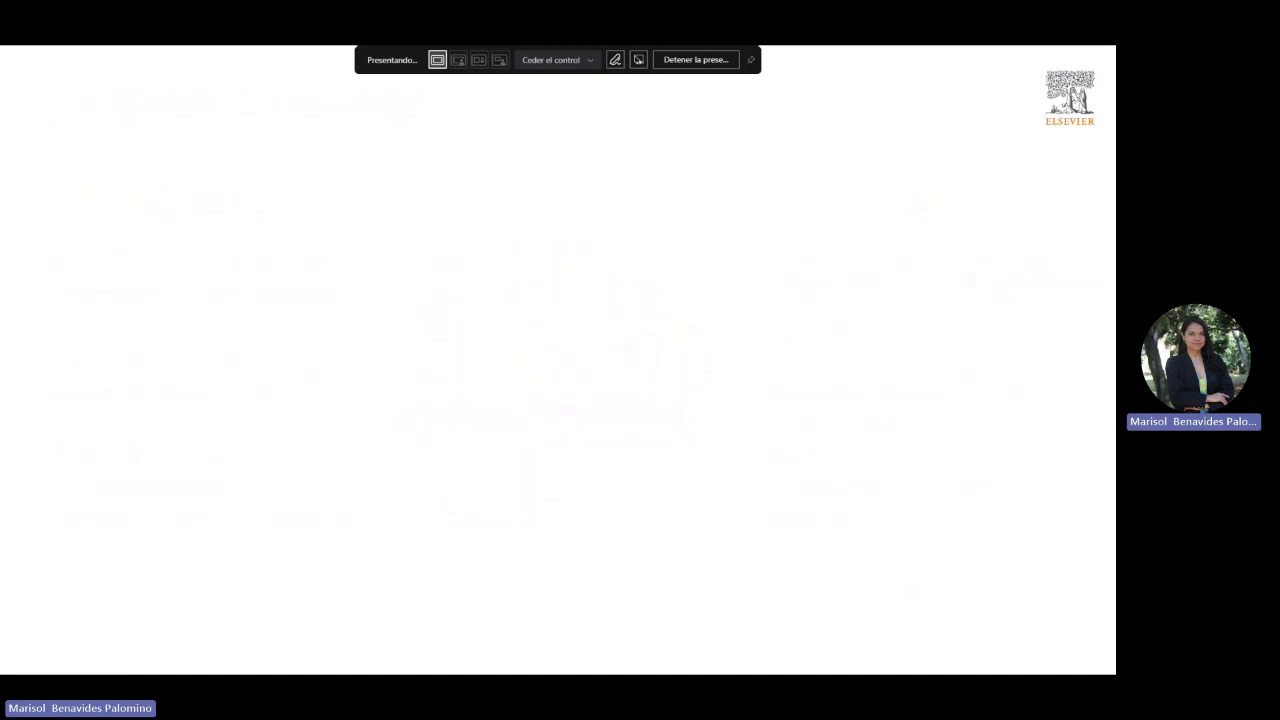
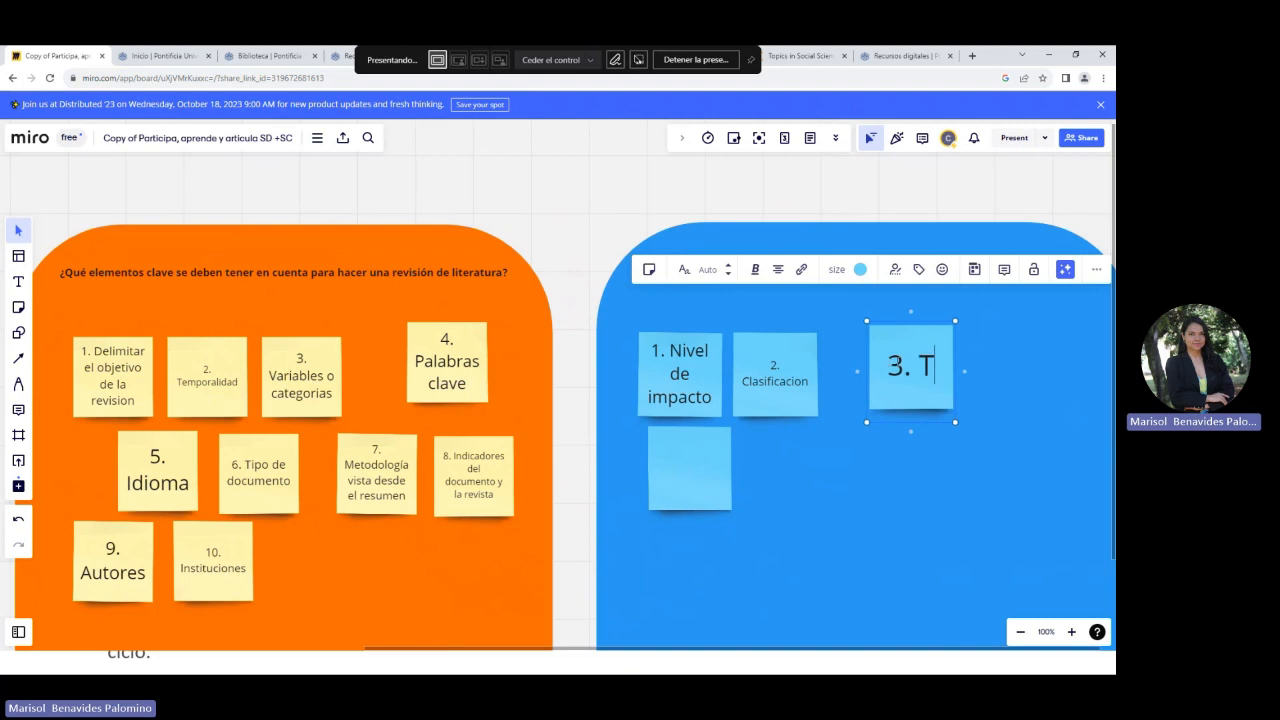
- Complete the third blue sticky note on the Miro board with the text "3. Tiempo de respuesta y espera"
{"action": "type", "text": "de respues"}
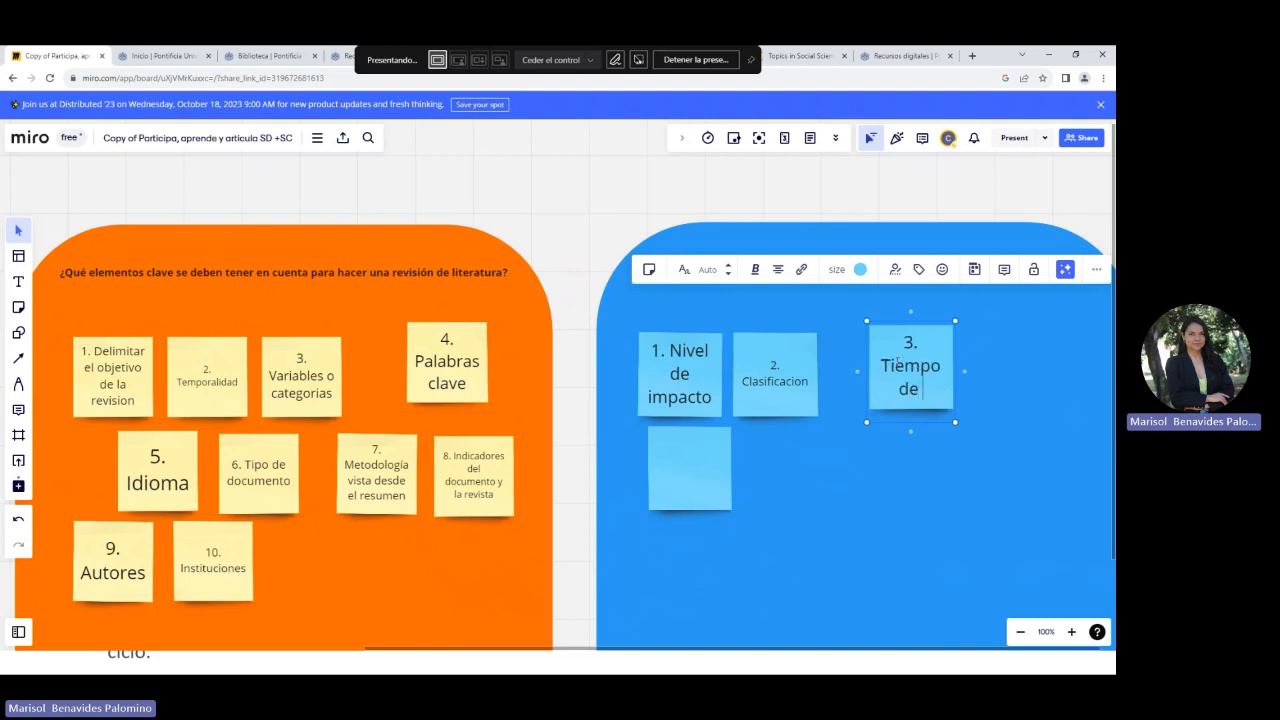
{"action": "type", "text": "ta"}
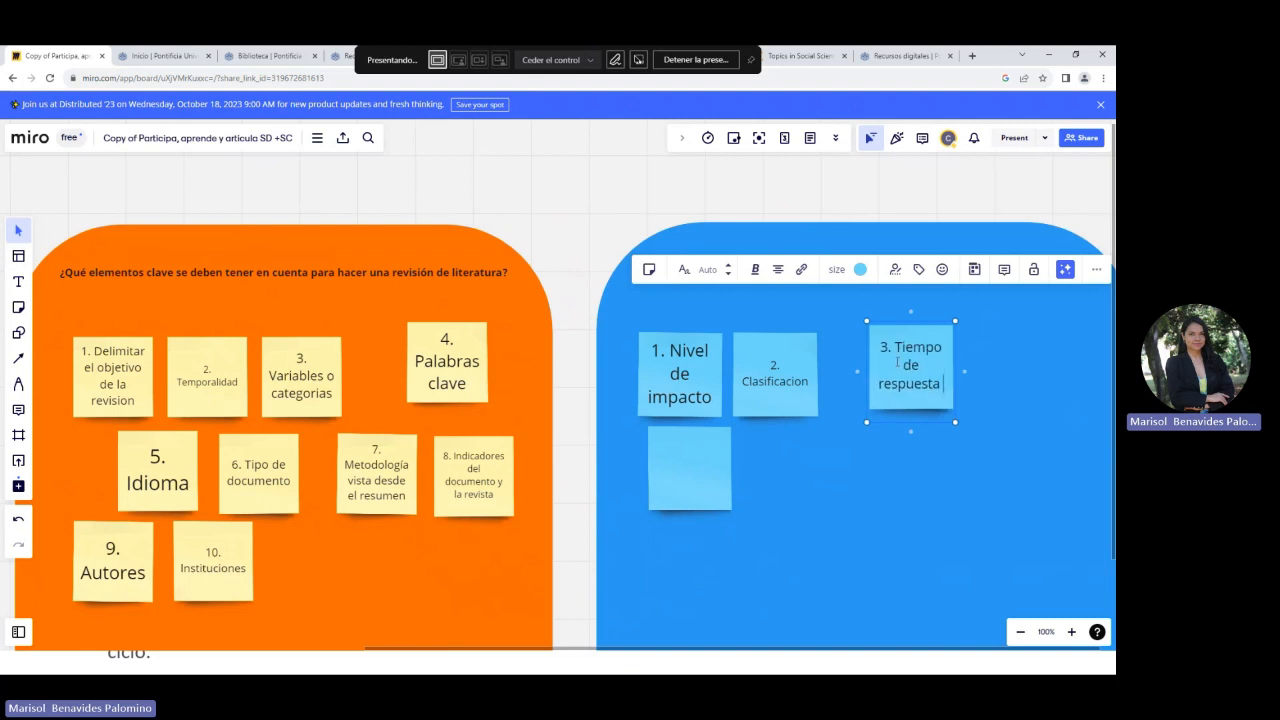
{"action": "type", "text": " y espera"}
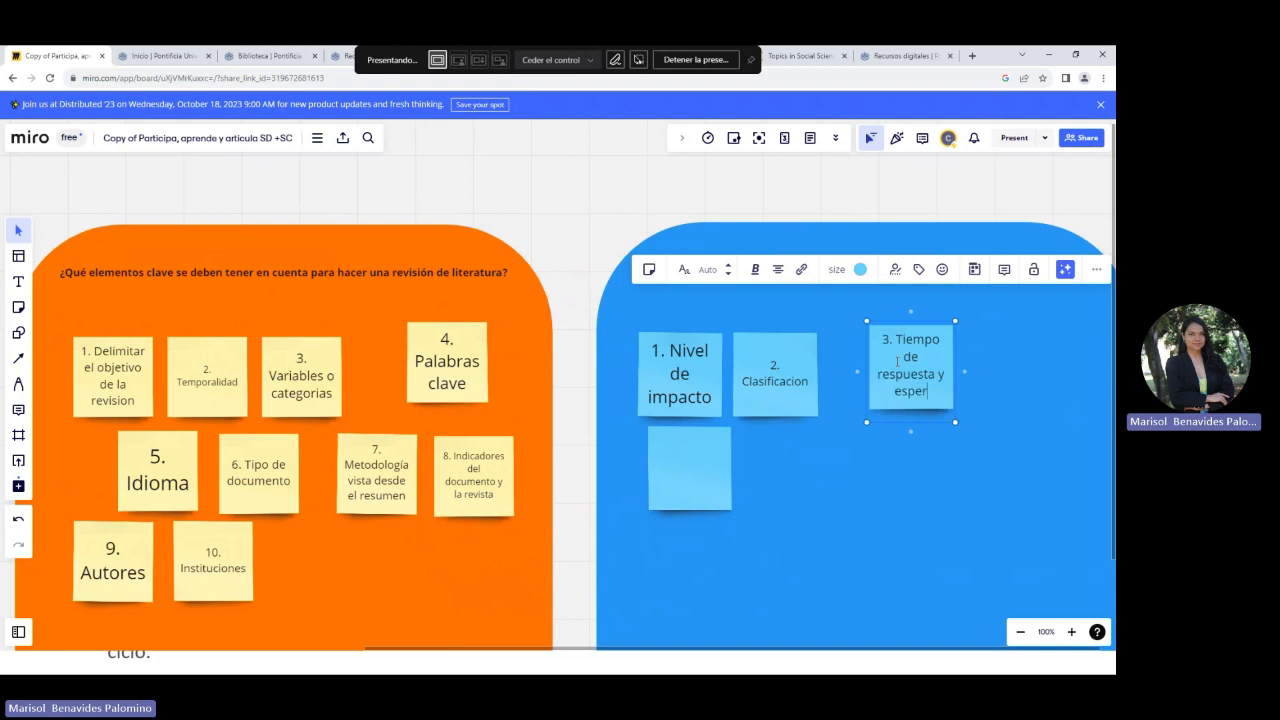
- Write "4. Tematica" on the empty blue sticky note below "1. Nivel de impacto"
{"action": "double_click", "coordinate": [686, 461]}
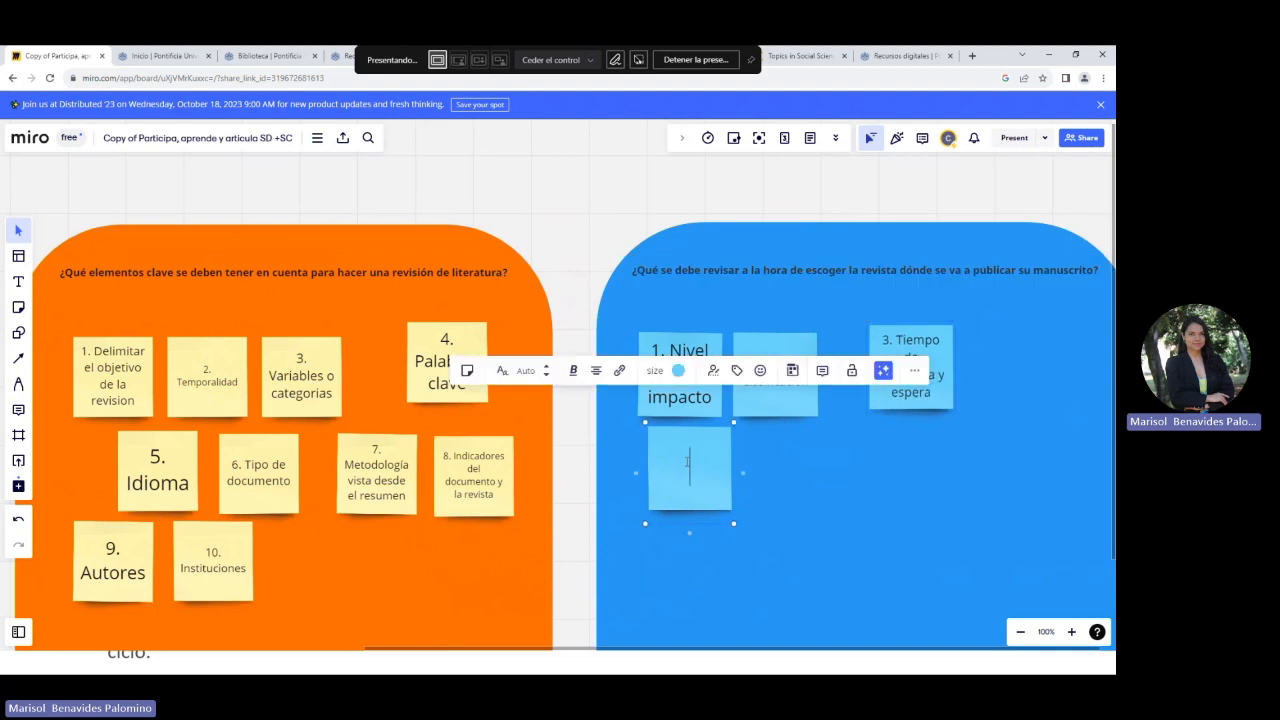
{"action": "type", "text": "4."}
{"action": "type", "text": "tE"}
{"action": "key", "text": "BackSpace"}
{"action": "key", "text": "BackSpace"}
{"action": "type", "text": "TEM"}
{"action": "key", "text": "BackSpace"}
{"action": "key", "text": "BackSpace"}
{"action": "type", "text": "ema"}
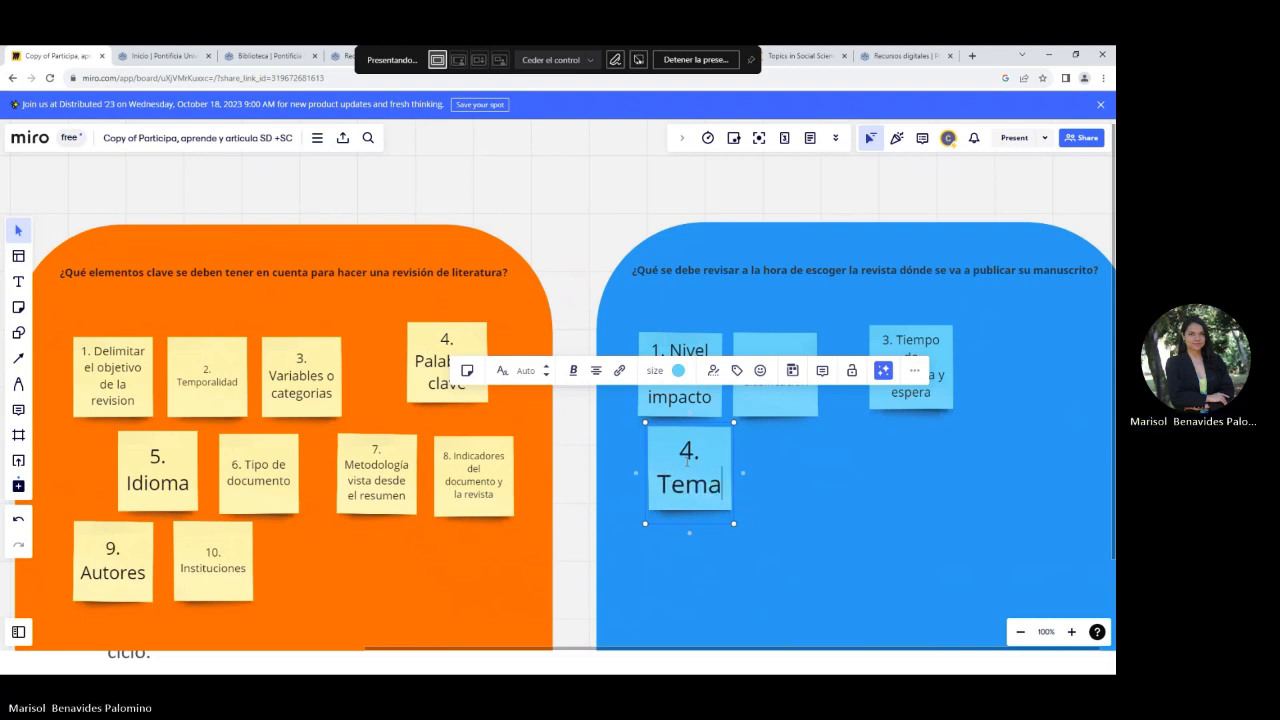
{"action": "type", "text": "tica"}
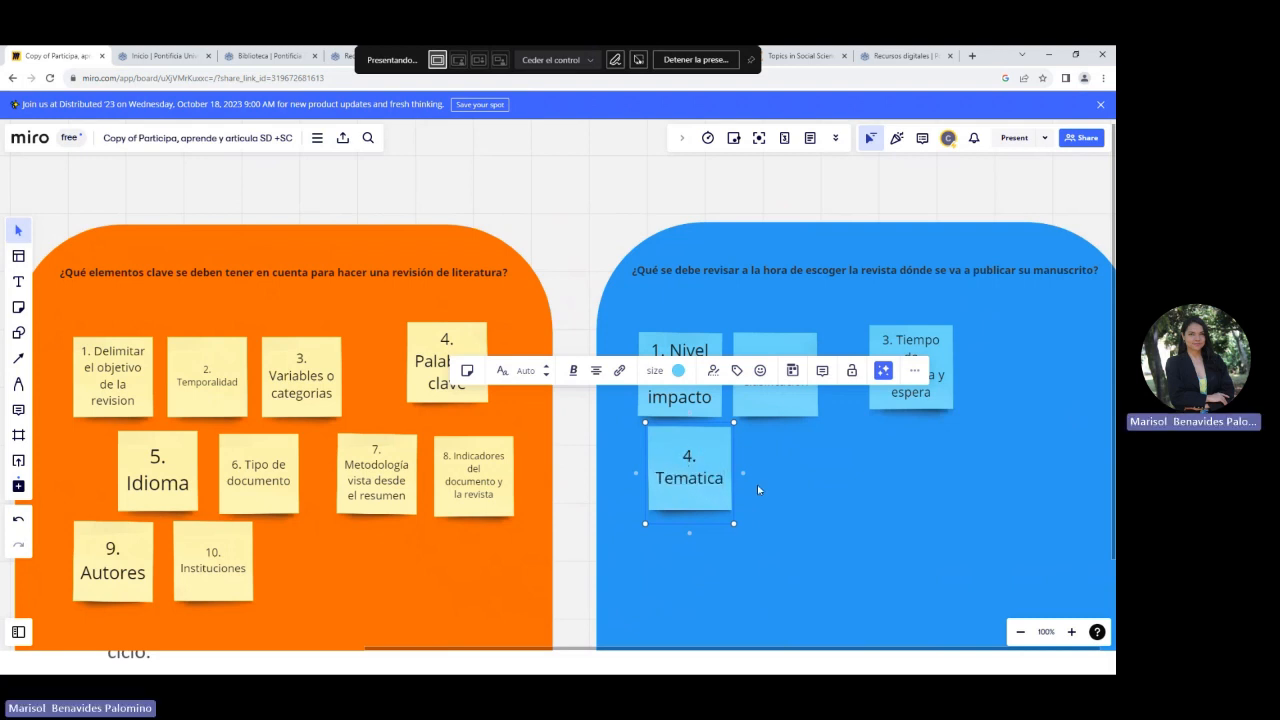
- Add a blue sticky note beside "4. Tematica" with the text "5. tasa de rechazo y aceptación"
{"action": "left_click_drag", "start_coordinate": [711, 466], "coordinate": [800, 466]}
{"action": "double_click", "coordinate": [800, 466]}
{"action": "type", "text": "5"}
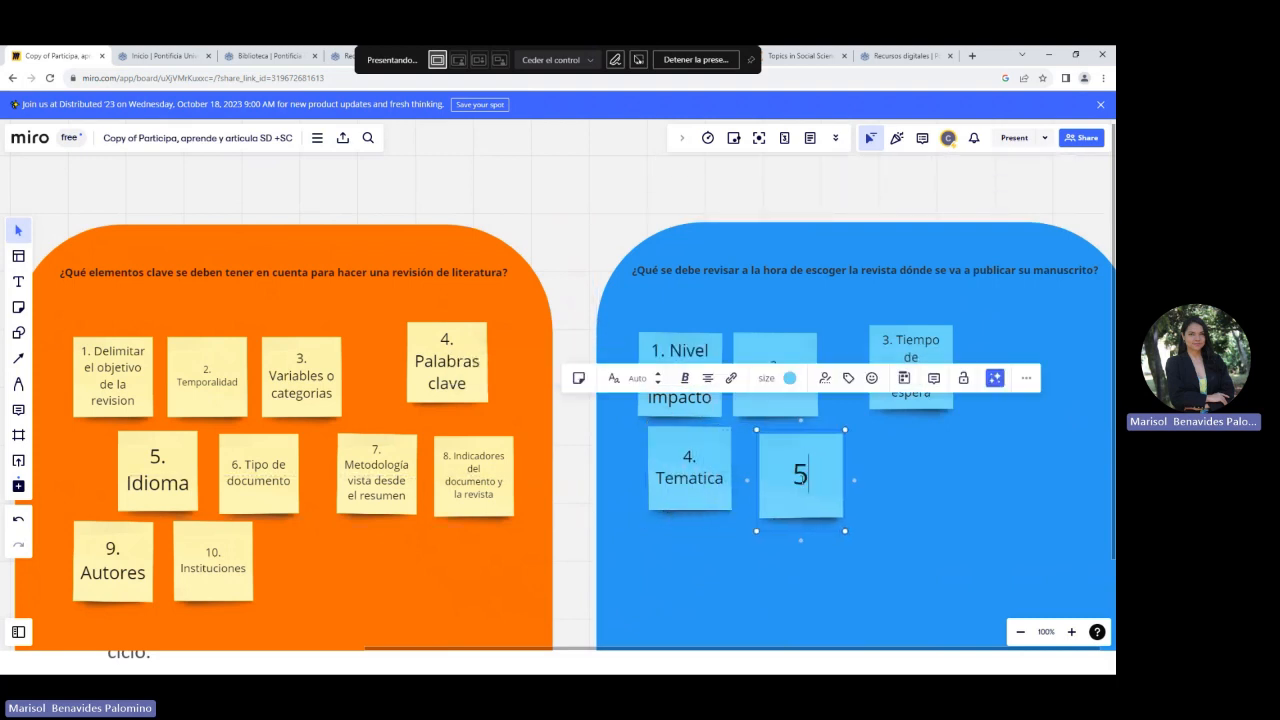
{"action": "type", "text": ". tasa d"}
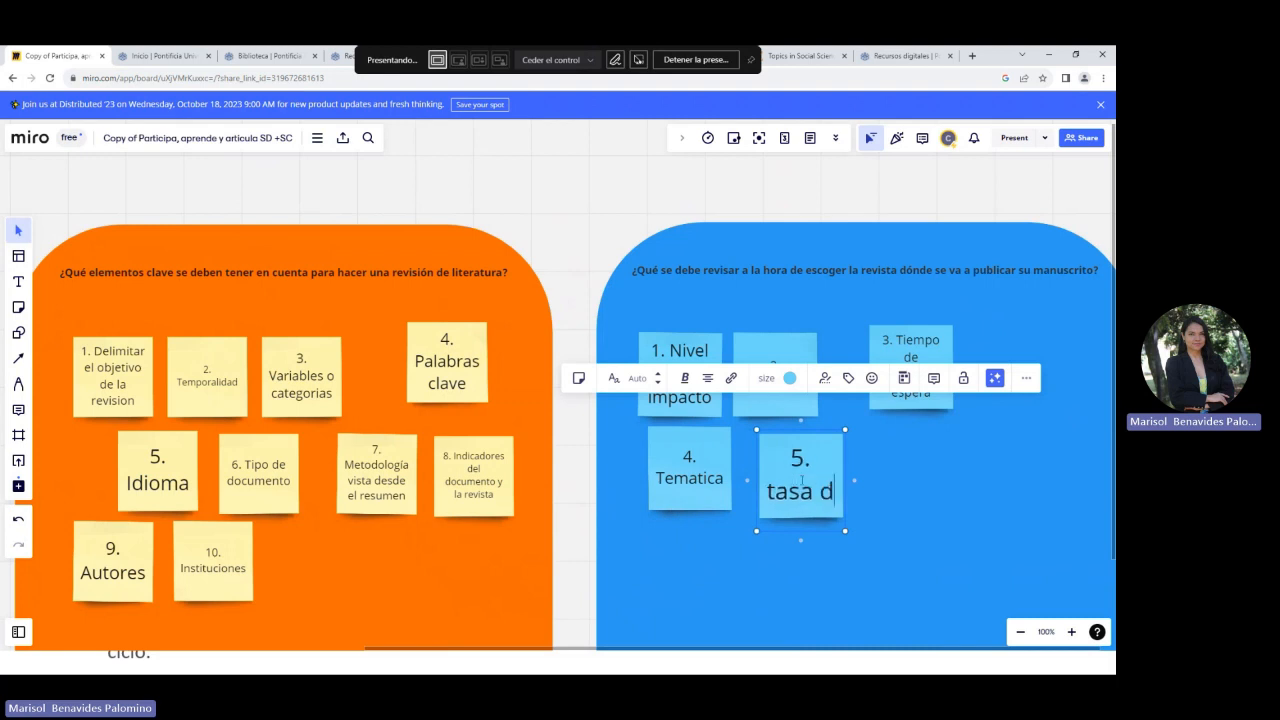
{"action": "type", "text": "e rechazo"}
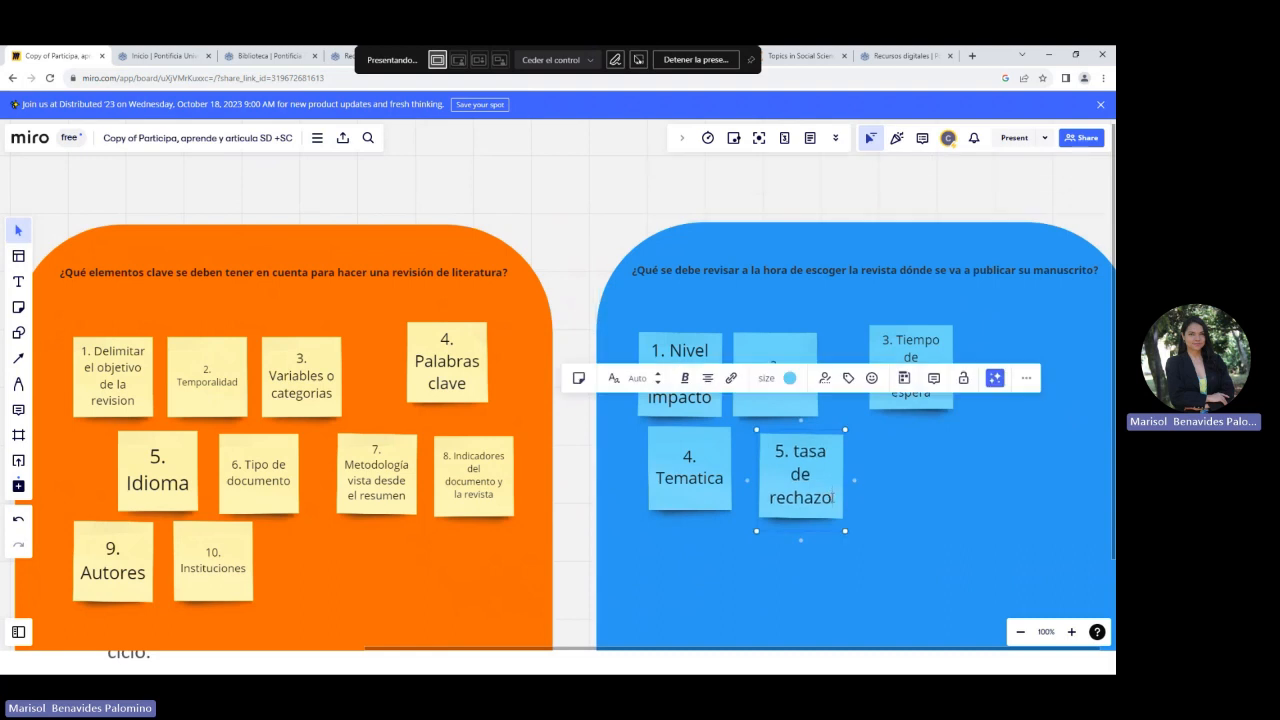
{"action": "type", "text": " y aceptación"}
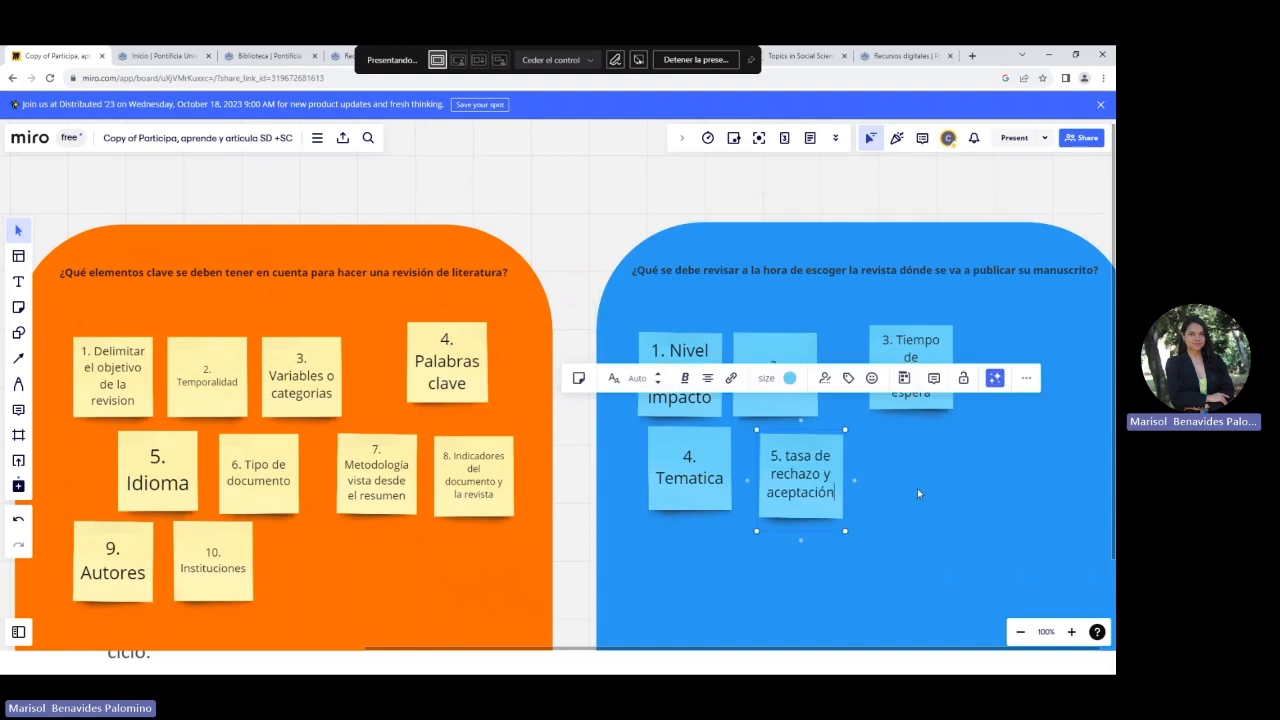
{"action": "left_click", "coordinate": [918, 493]}
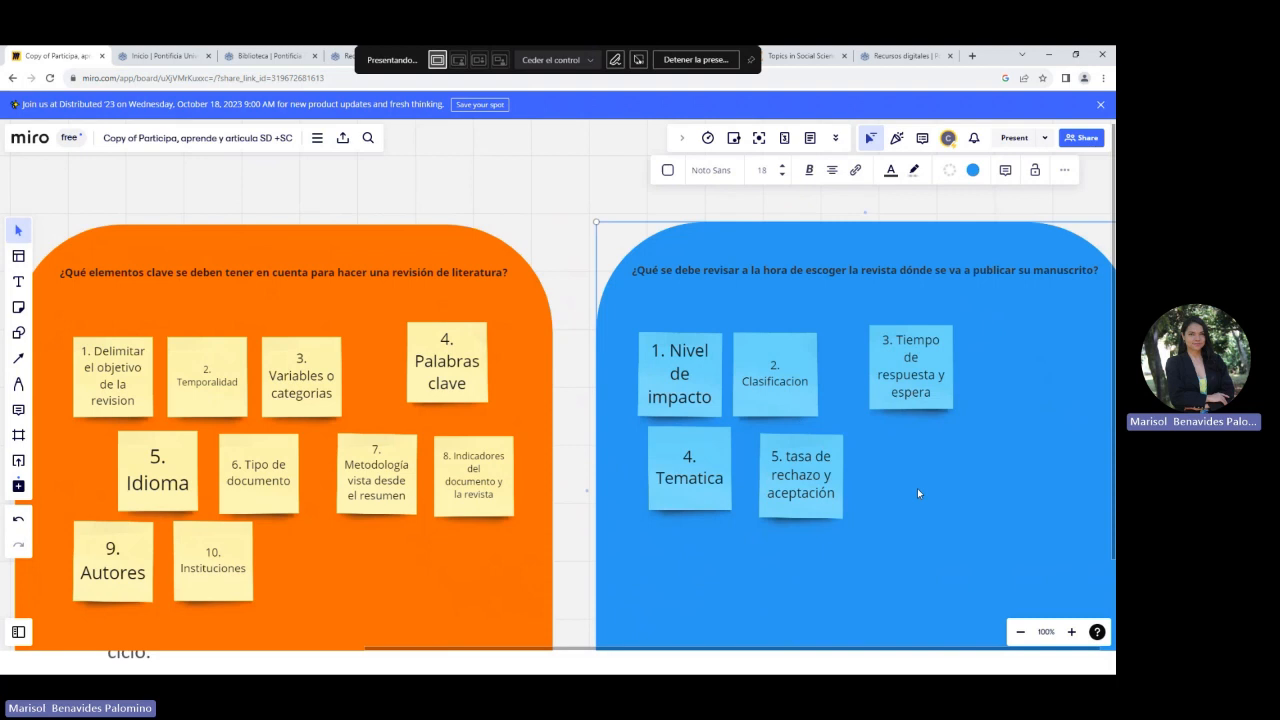
- Move the rejection-rate note closer to "4. Tematica", place a duplicate beside it, and replace the duplicate's text with "6."
{"action": "left_click_drag", "start_coordinate": [843, 450], "coordinate": [825, 442]}
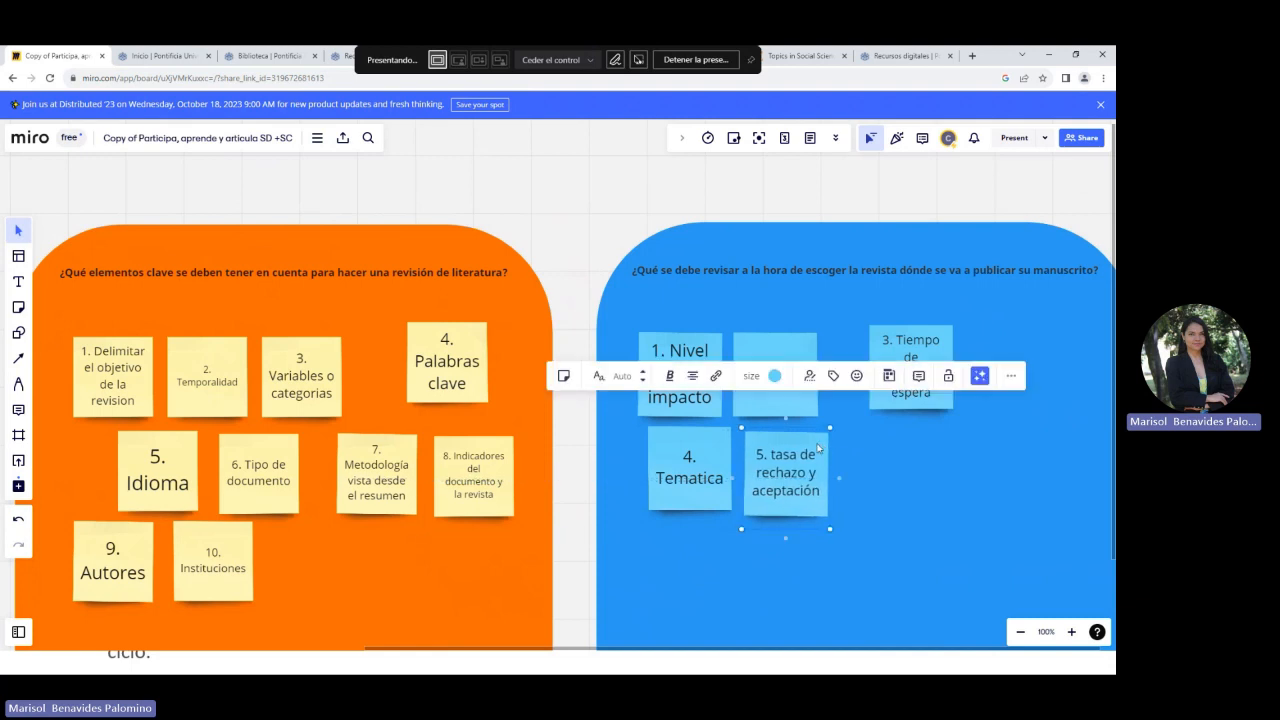
{"action": "key", "text": "ctrl+d"}
{"action": "left_click_drag", "start_coordinate": [815, 452], "coordinate": [905, 471]}
{"action": "double_click", "coordinate": [904, 470]}
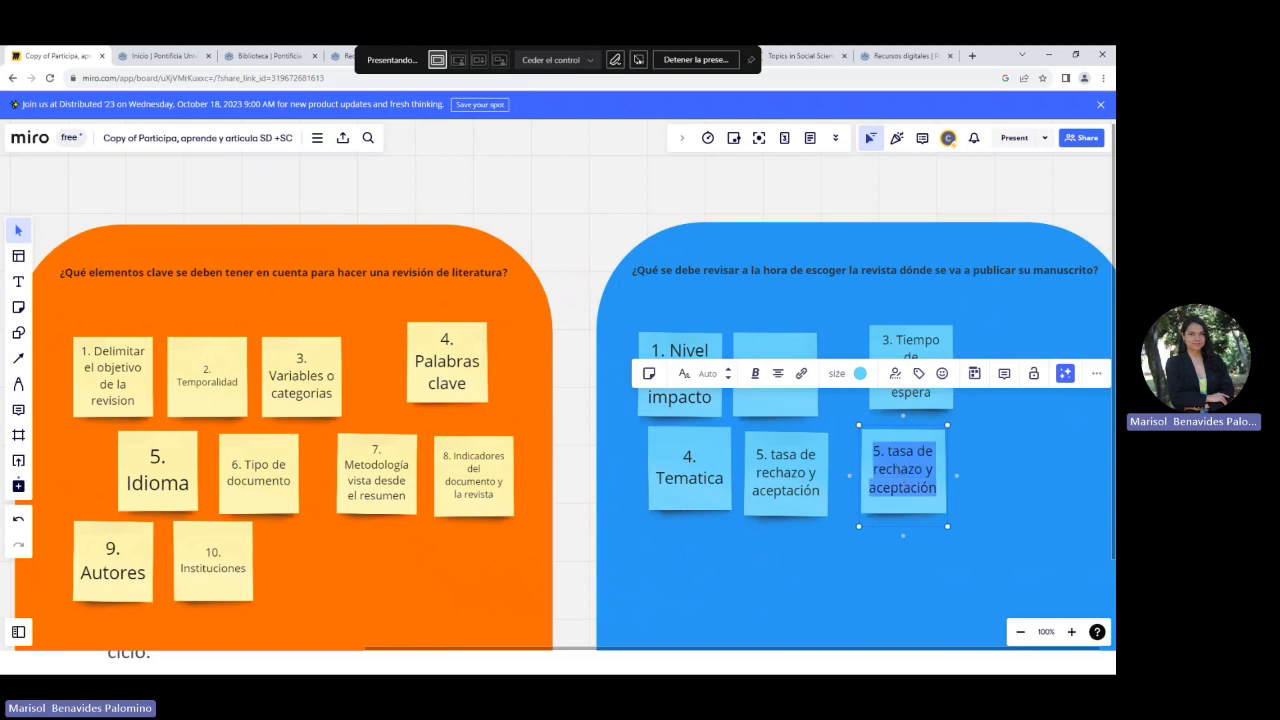
{"action": "type", "text": "6."}
{"action": "left_click", "coordinate": [975, 467]}
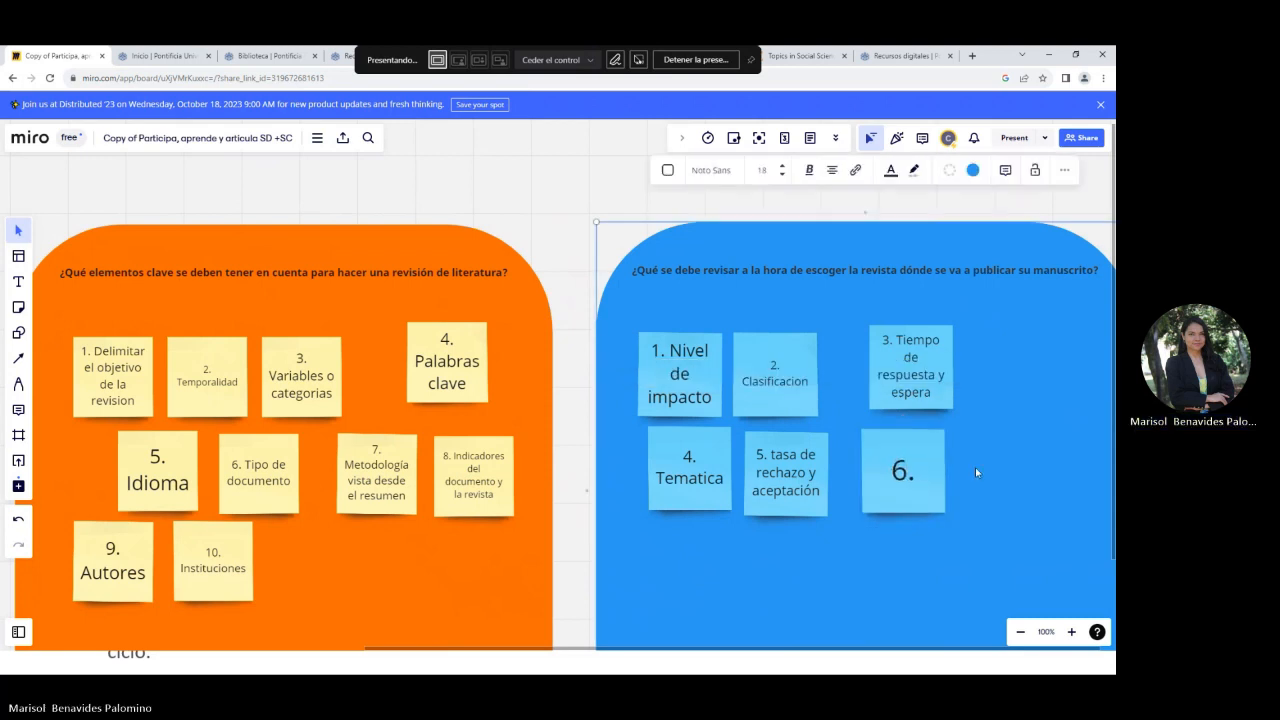
- Add the text "Si es artibtrada" after the number on sticky note 6
{"action": "double_click", "coordinate": [923, 477]}
{"action": "type", "text": "Si"}
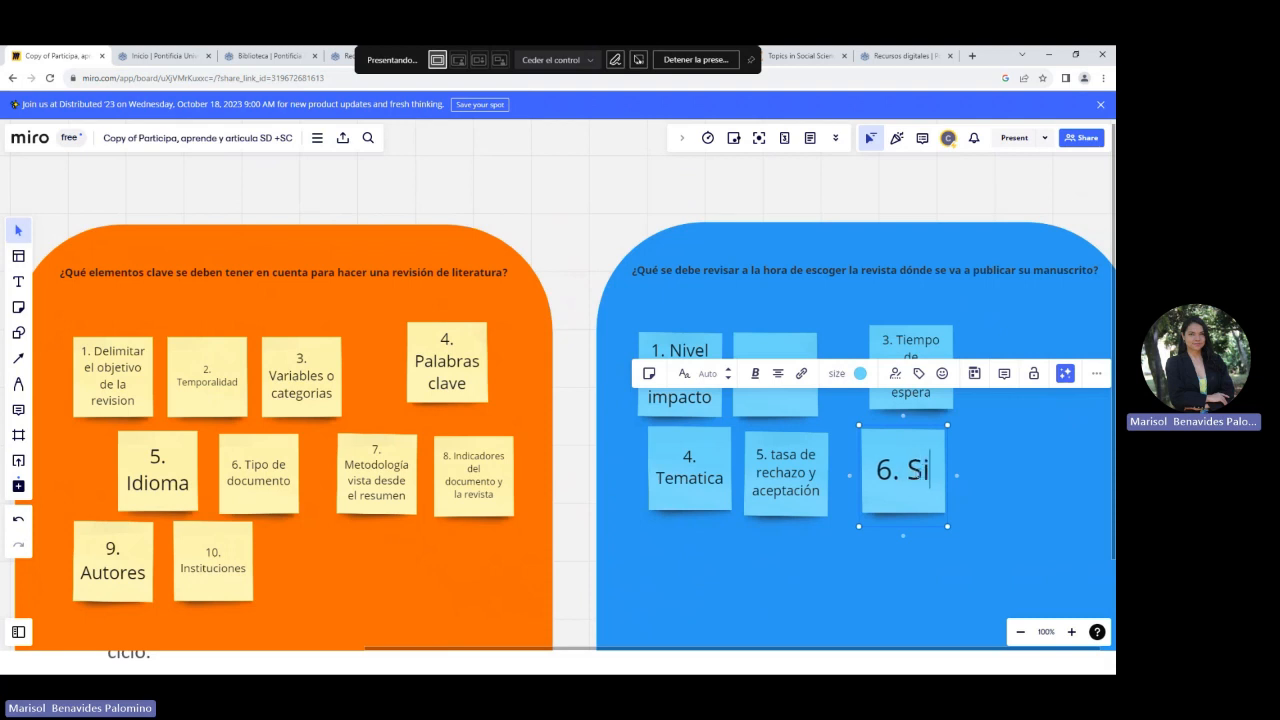
{"action": "type", "text": " artibt"}
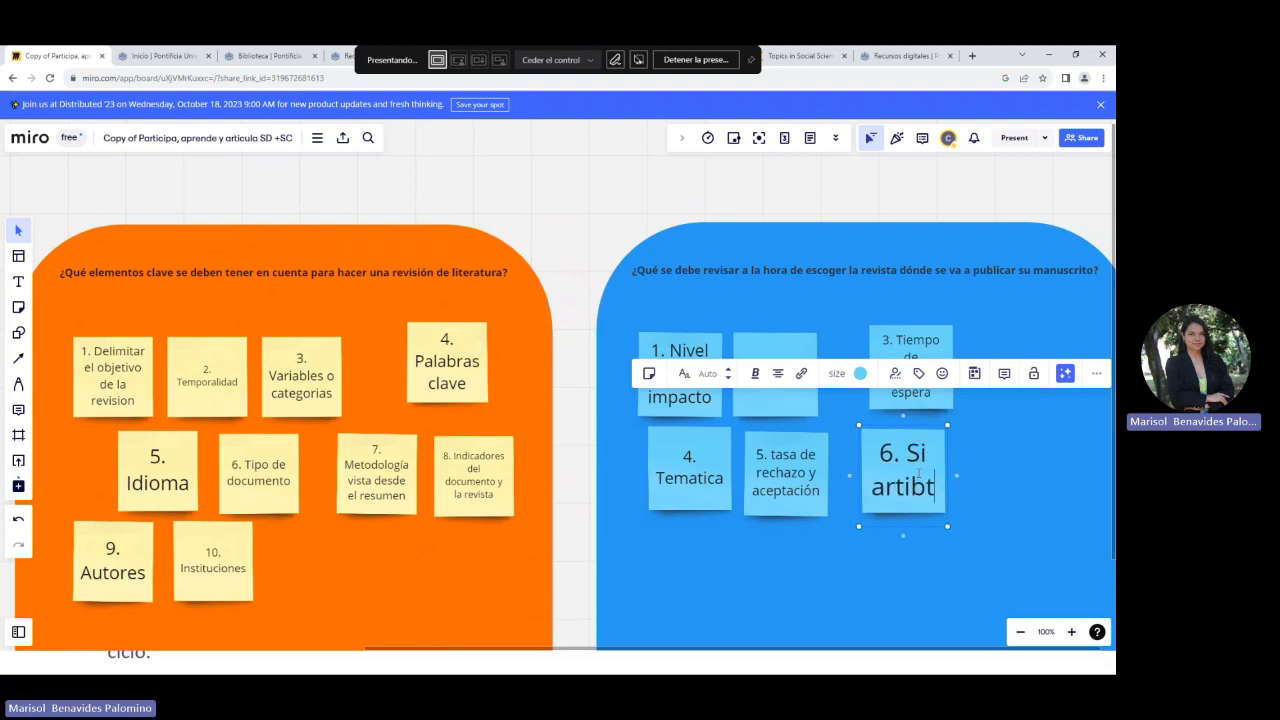
{"action": "type", "text": "rada"}
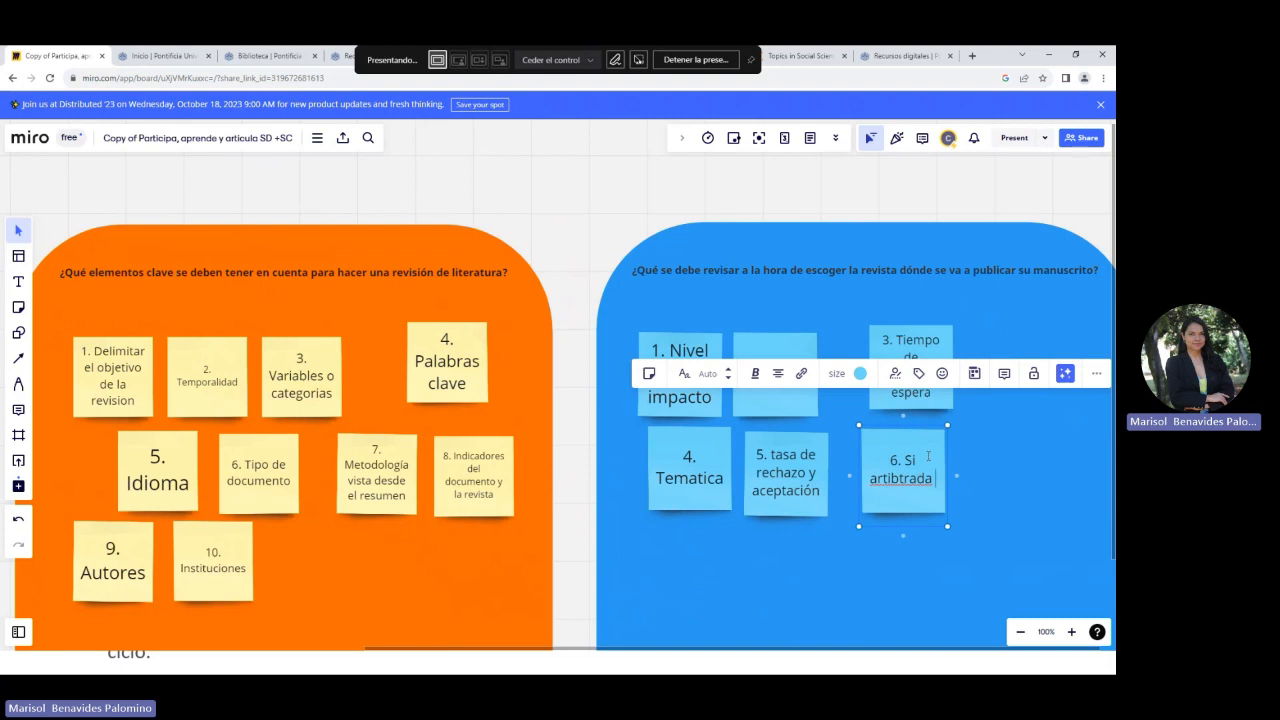
{"action": "left_click", "coordinate": [971, 474]}
{"action": "left_click", "coordinate": [926, 474]}
{"action": "left_click", "coordinate": [916, 462]}
{"action": "type", "text": "es"}
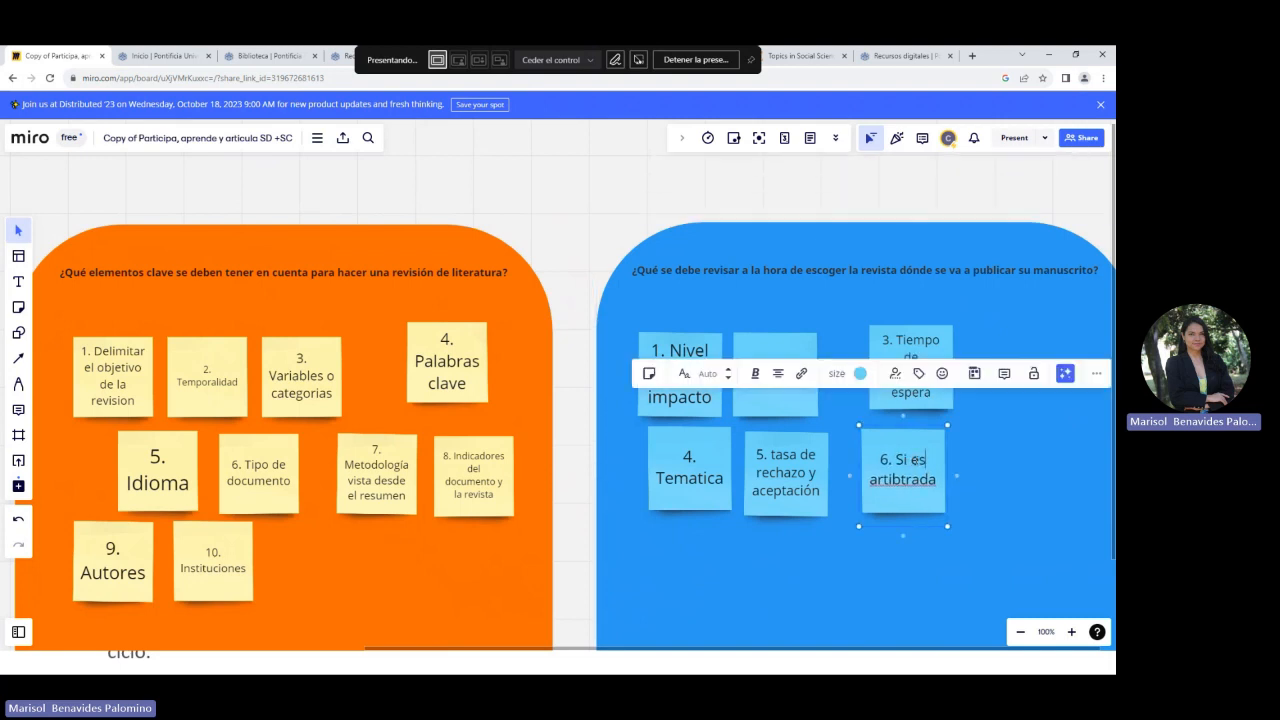
- Change the wording on blue sticky note 6 to "Si tiene procesos de revision por pares", keeping its number
{"action": "left_click_drag", "start_coordinate": [942, 480], "coordinate": [869, 480]}
{"action": "type", "text": "rev"}
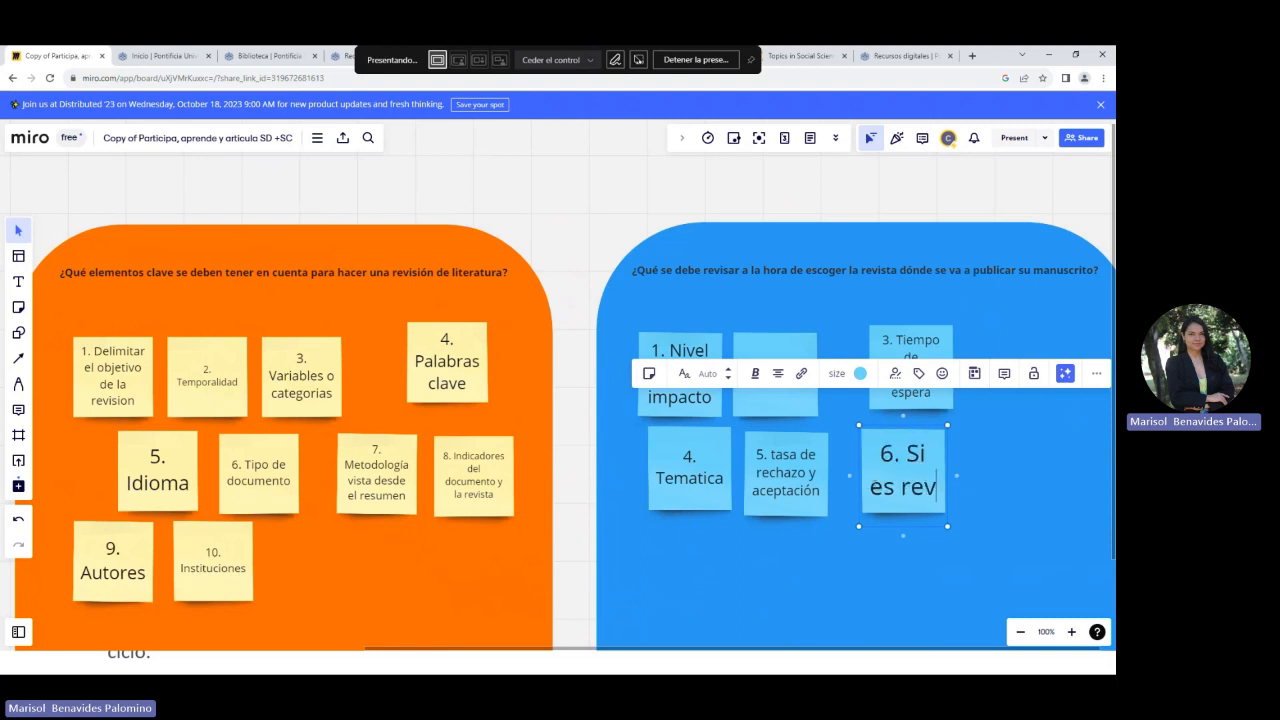
{"action": "type", "text": "isada"}
{"action": "key", "text": "BackSpace"}
{"action": "key", "text": "BackSpace"}
{"action": "key", "text": "BackSpace"}
{"action": "key", "text": "BackSpace"}
{"action": "key", "text": "BackSpace"}
{"action": "key", "text": "BackSpace"}
{"action": "key", "text": "BackSpace"}
{"action": "key", "text": "BackSpace"}
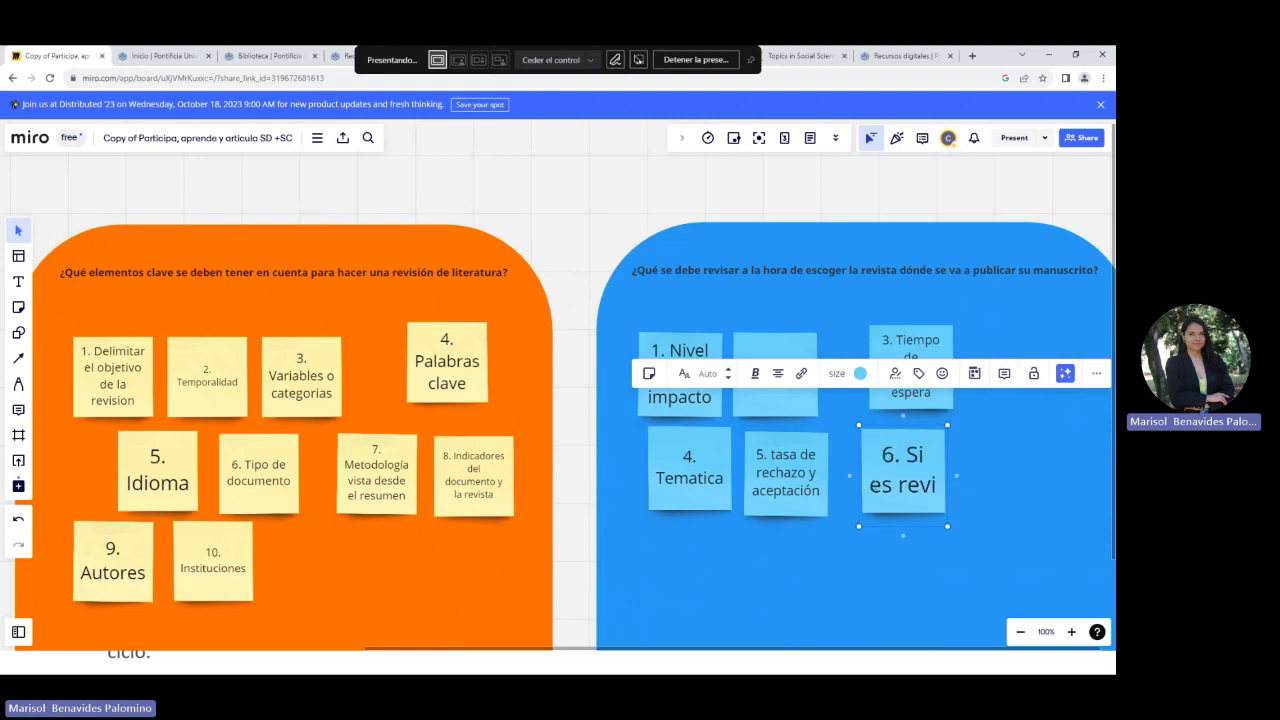
{"action": "key", "text": "BackSpace"}
{"action": "key", "text": "BackSpace"}
{"action": "key", "text": "BackSpace"}
{"action": "type", "text": "tie"}
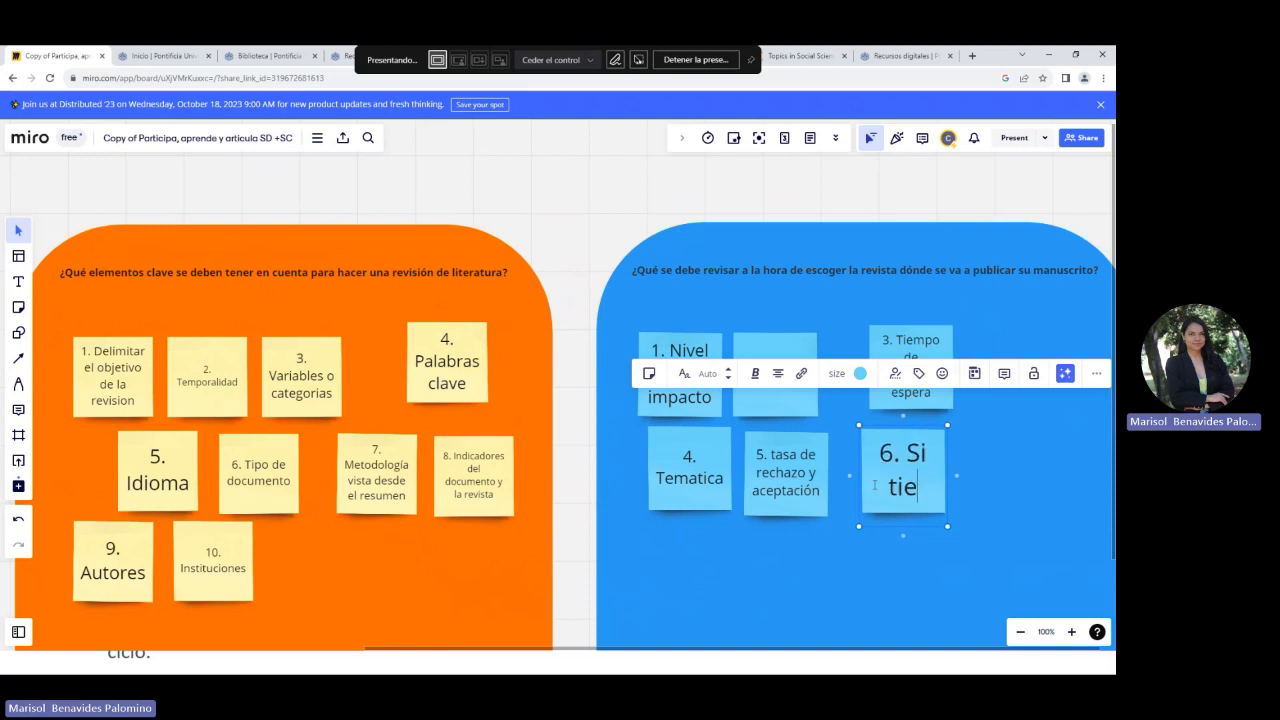
{"action": "type", "text": "ne procesos "}
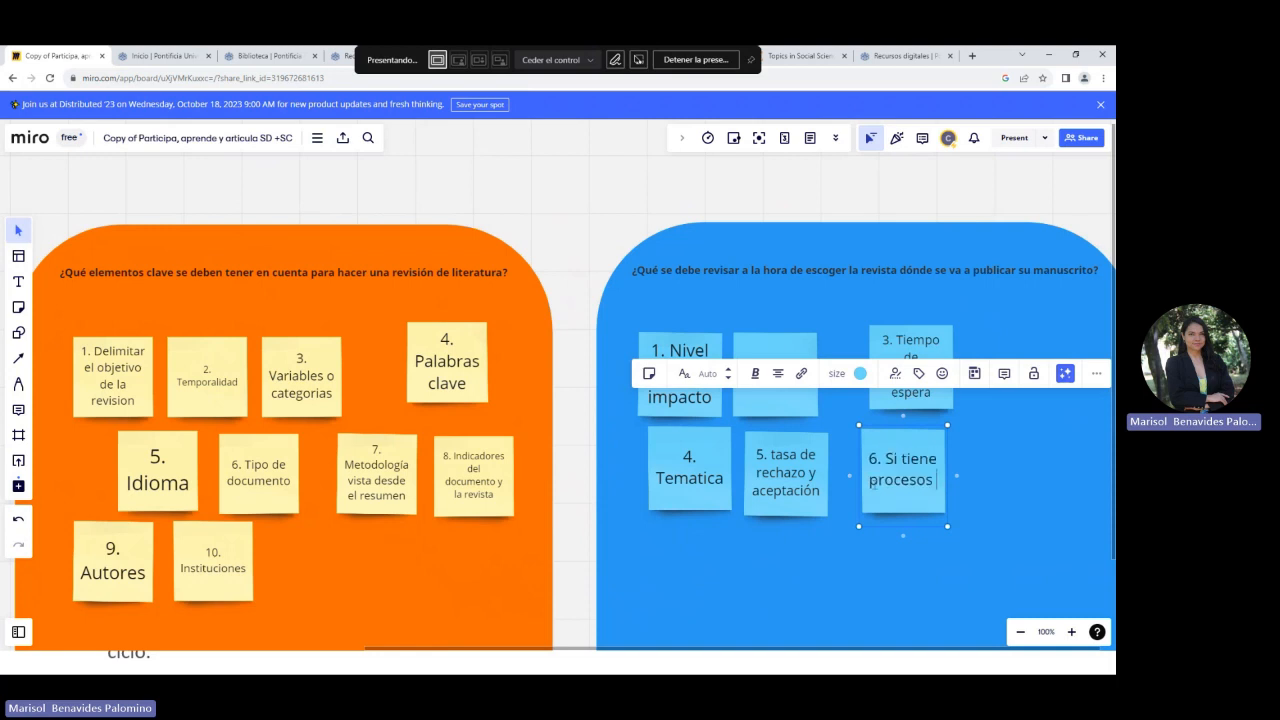
{"action": "type", "text": "de revisio"}
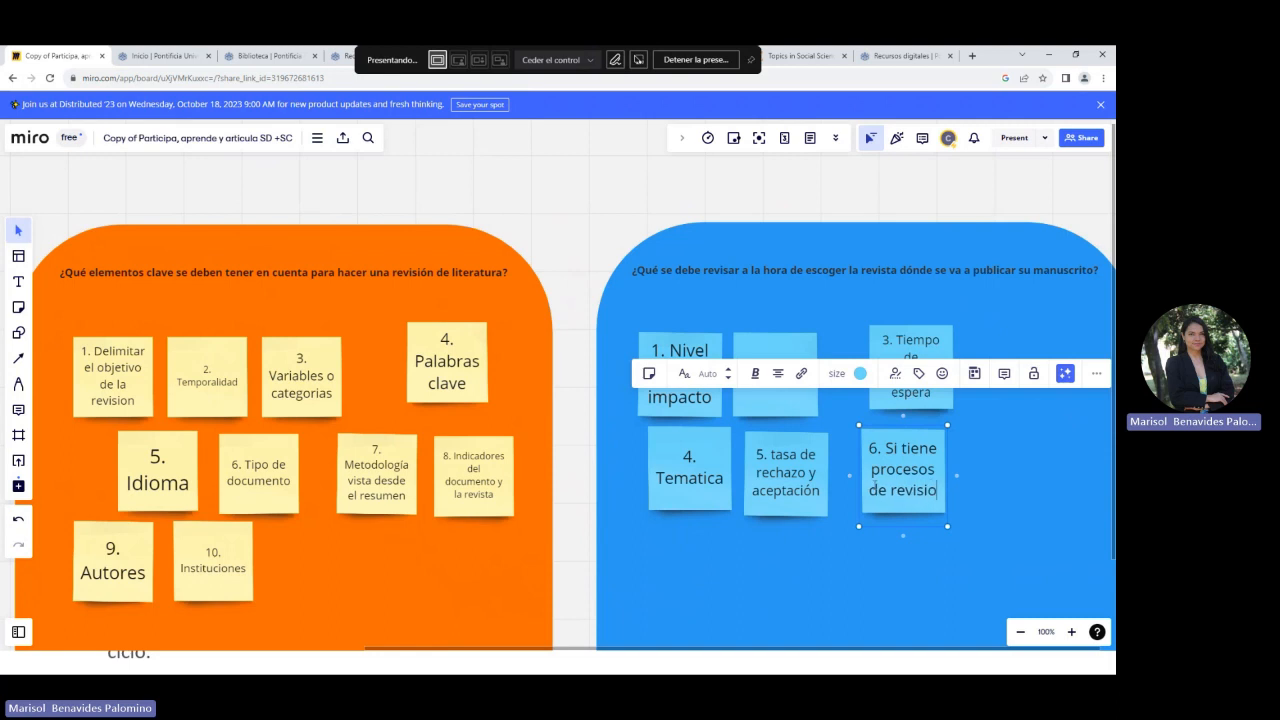
{"action": "type", "text": "n por pares"}
{"action": "left_click", "coordinate": [995, 490]}
- Duplicate the peer-review sticky note beside the original and replace the copy's text with "7. APC"
{"action": "left_click", "coordinate": [937, 463]}
{"action": "key", "text": "ctrl+d"}
{"action": "double_click", "coordinate": [968, 470]}
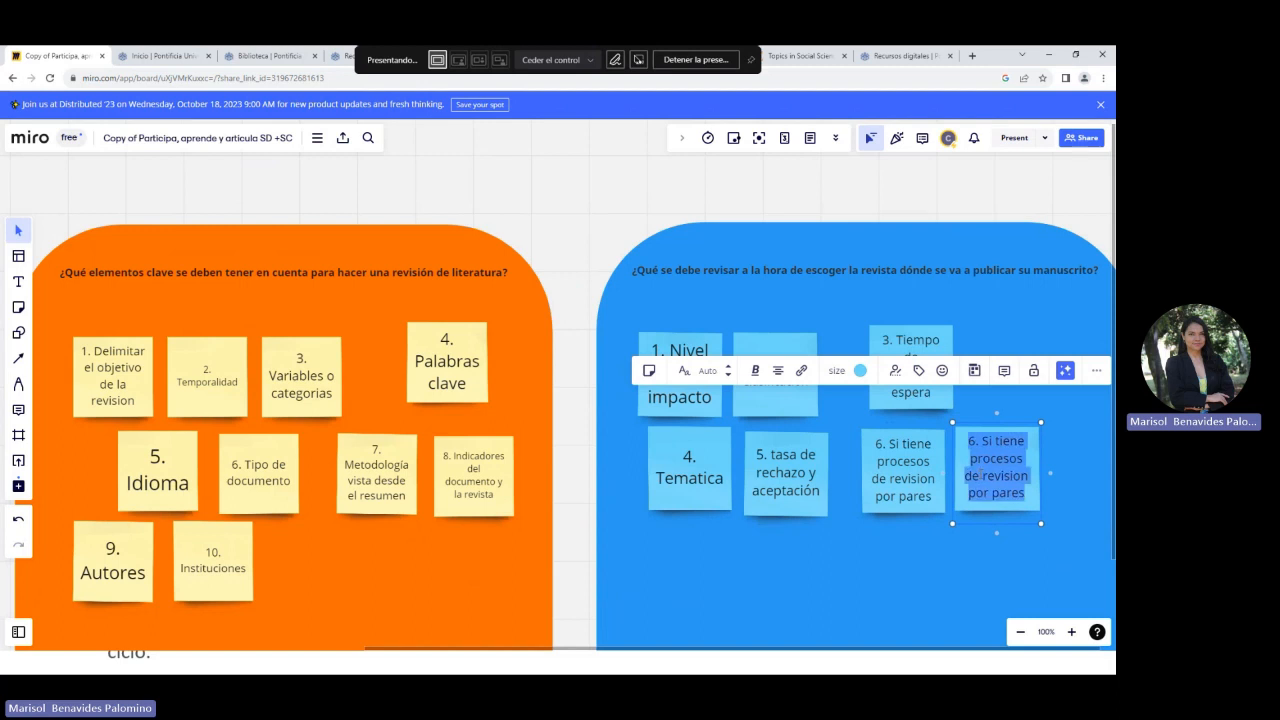
{"action": "type", "text": "7."}
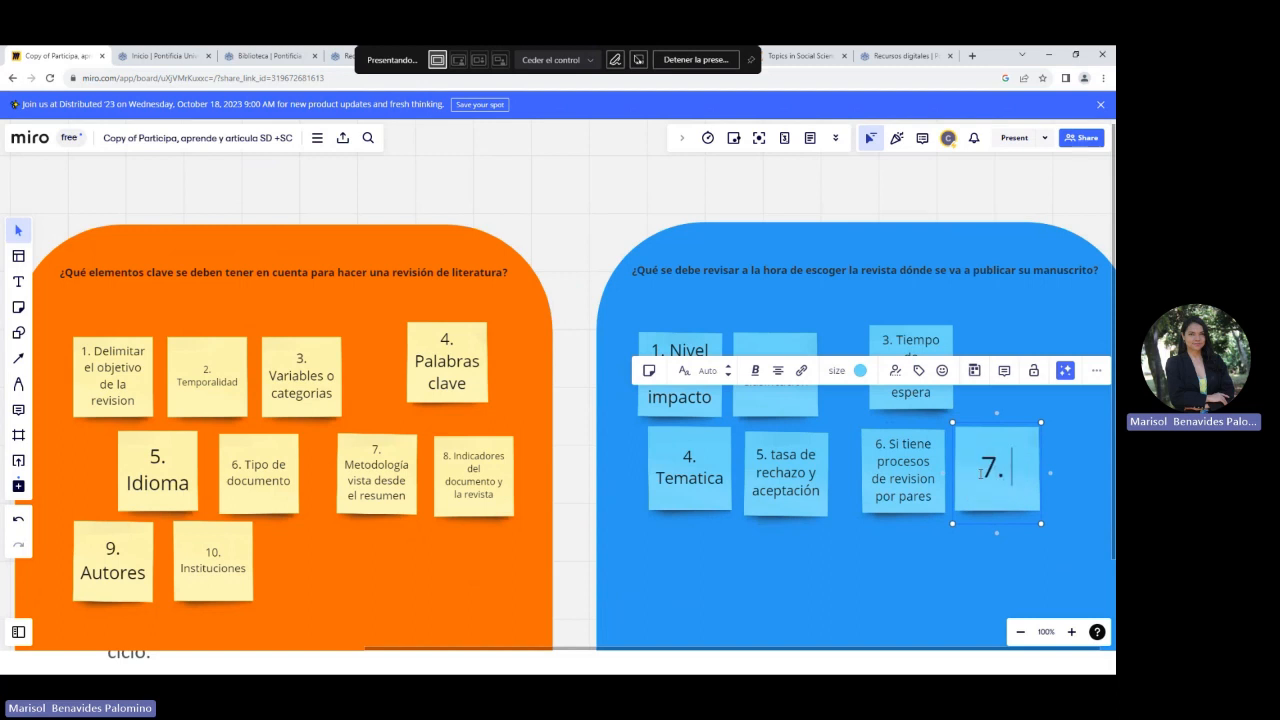
{"action": "type", "text": " APC"}
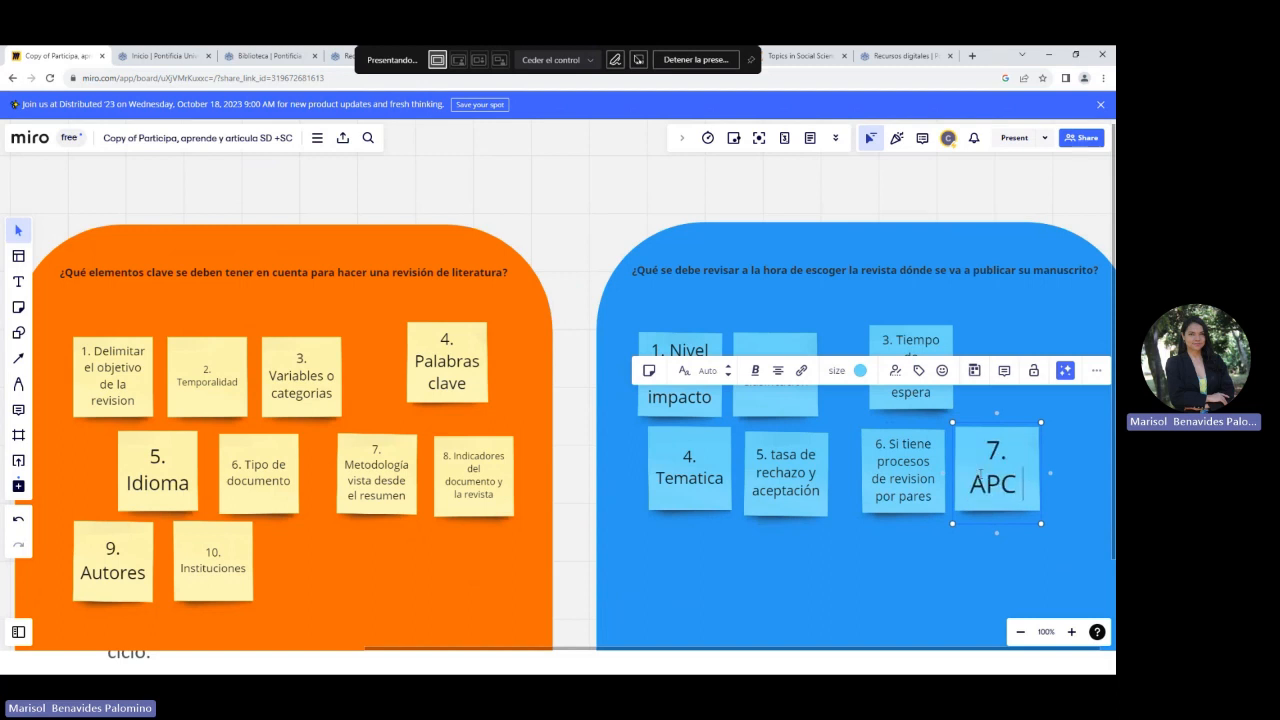
{"action": "left_click", "coordinate": [1071, 440]}
- Place a copy of the APC note above it, beside "3. Tiempo de respuesta y espera", and change its text to "8. Idioma"
{"action": "left_click_drag", "start_coordinate": [1026, 454], "coordinate": [1040, 350]}
{"action": "double_click", "coordinate": [1024, 360]}
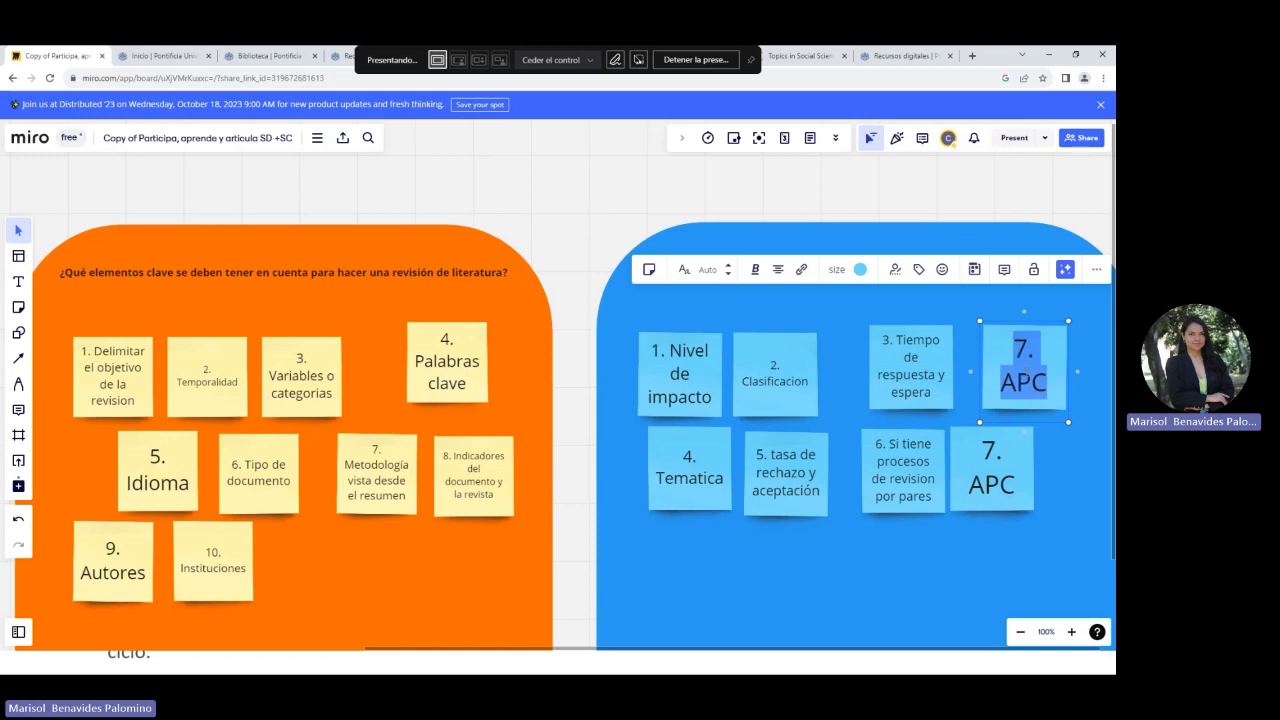
{"action": "type", "text": "8."}
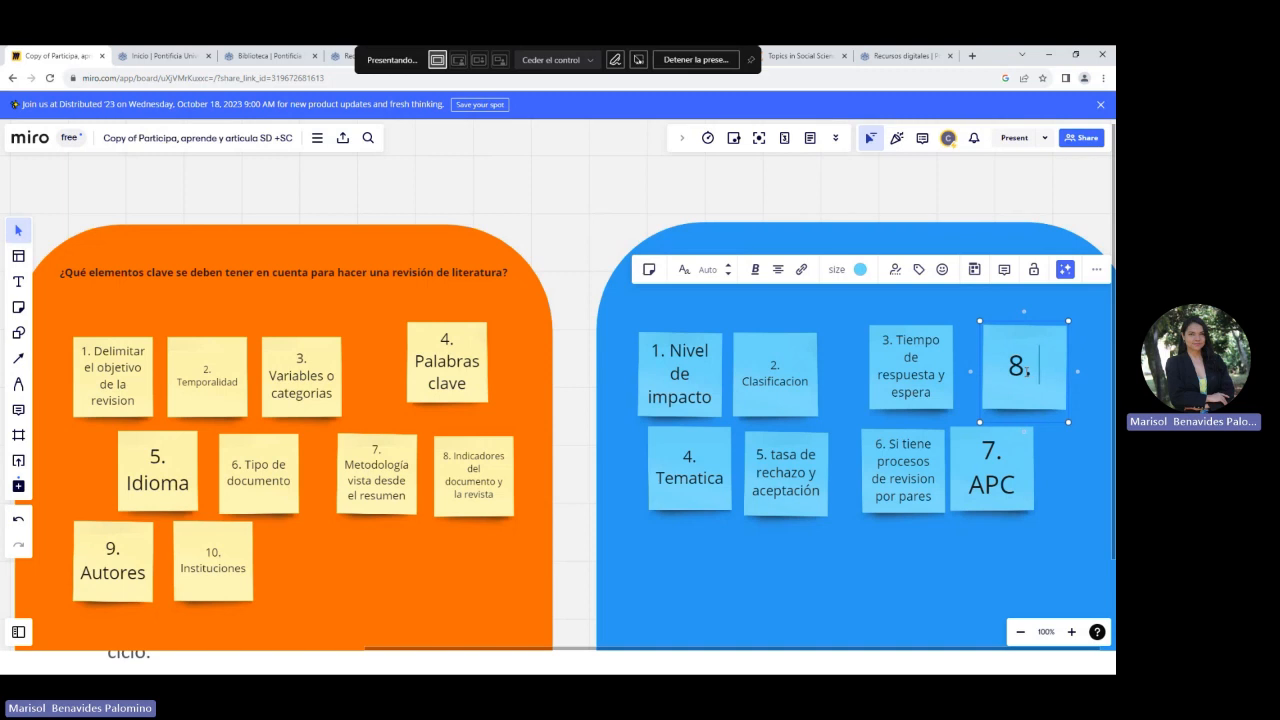
{"action": "type", "text": "iD"}
{"action": "key", "text": "BackSpace"}
{"action": "key", "text": "BackSpace"}
{"action": "type", "text": "I"}
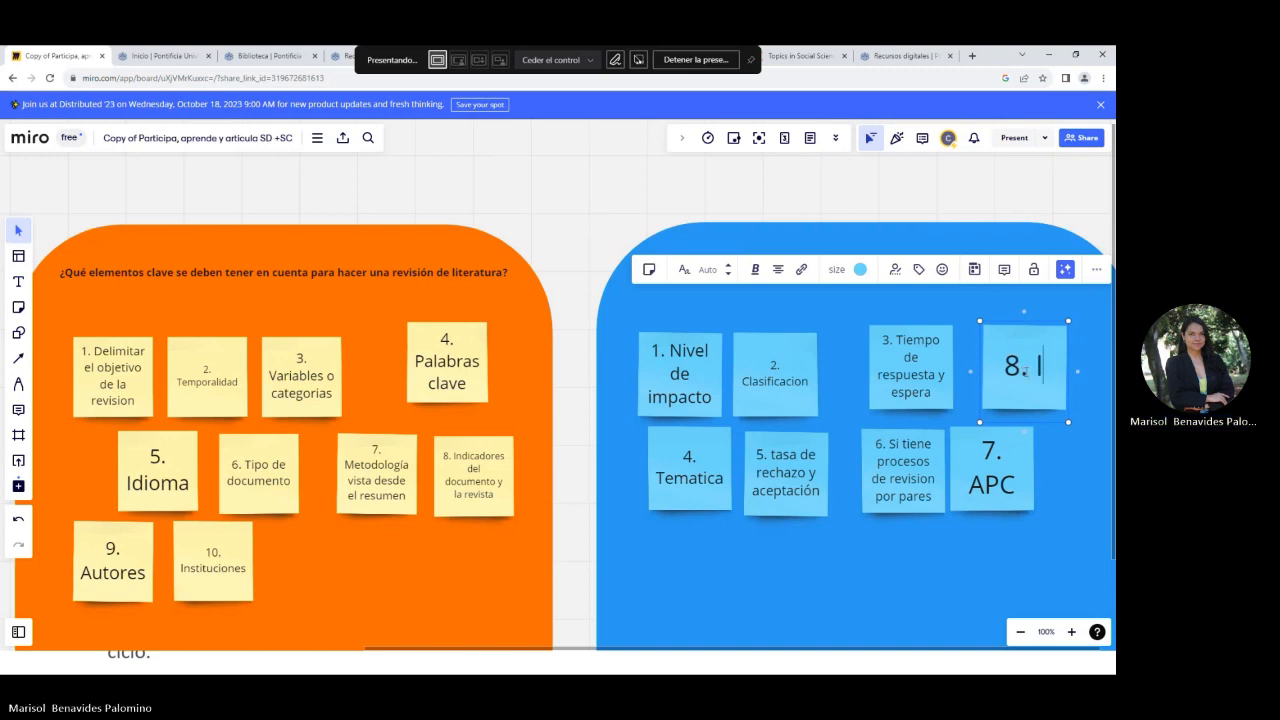
{"action": "type", "text": "DIOMA"}
{"action": "key", "text": "BackSpace"}
{"action": "key", "text": "BackSpace"}
{"action": "key", "text": "BackSpace"}
{"action": "key", "text": "BackSpace"}
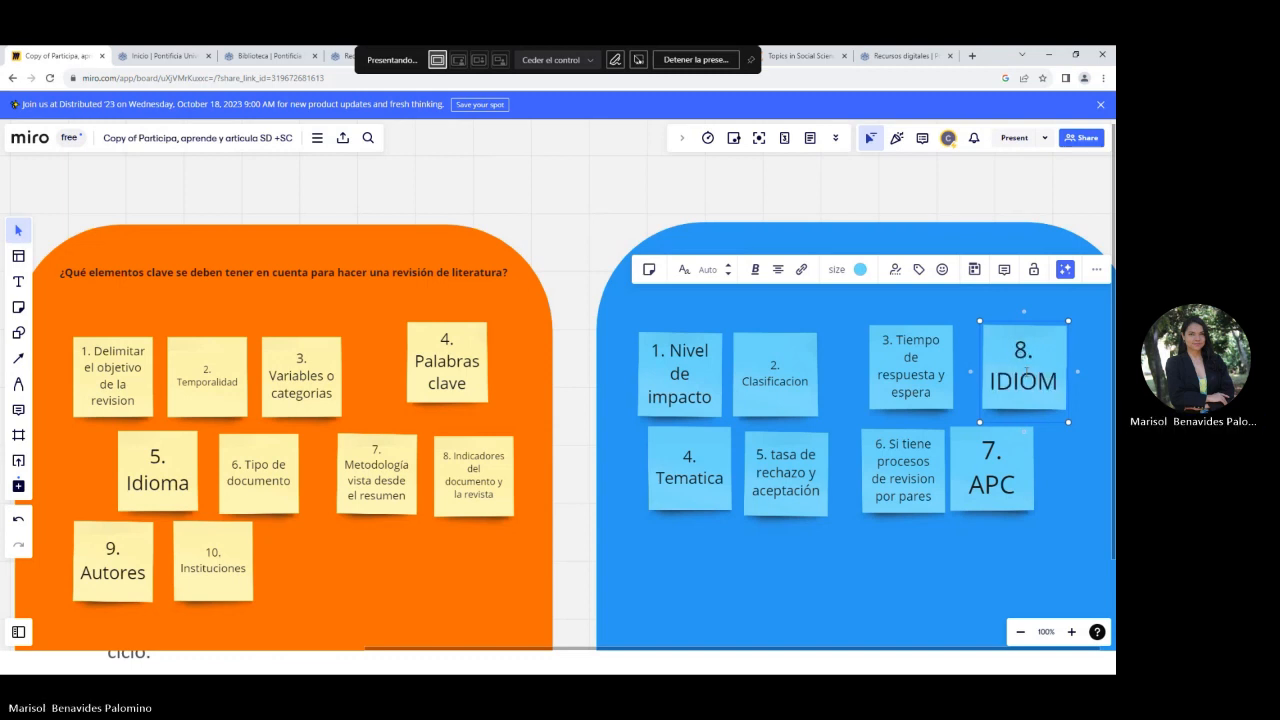
{"action": "key", "text": "BackSpace"}
{"action": "type", "text": "dio"}
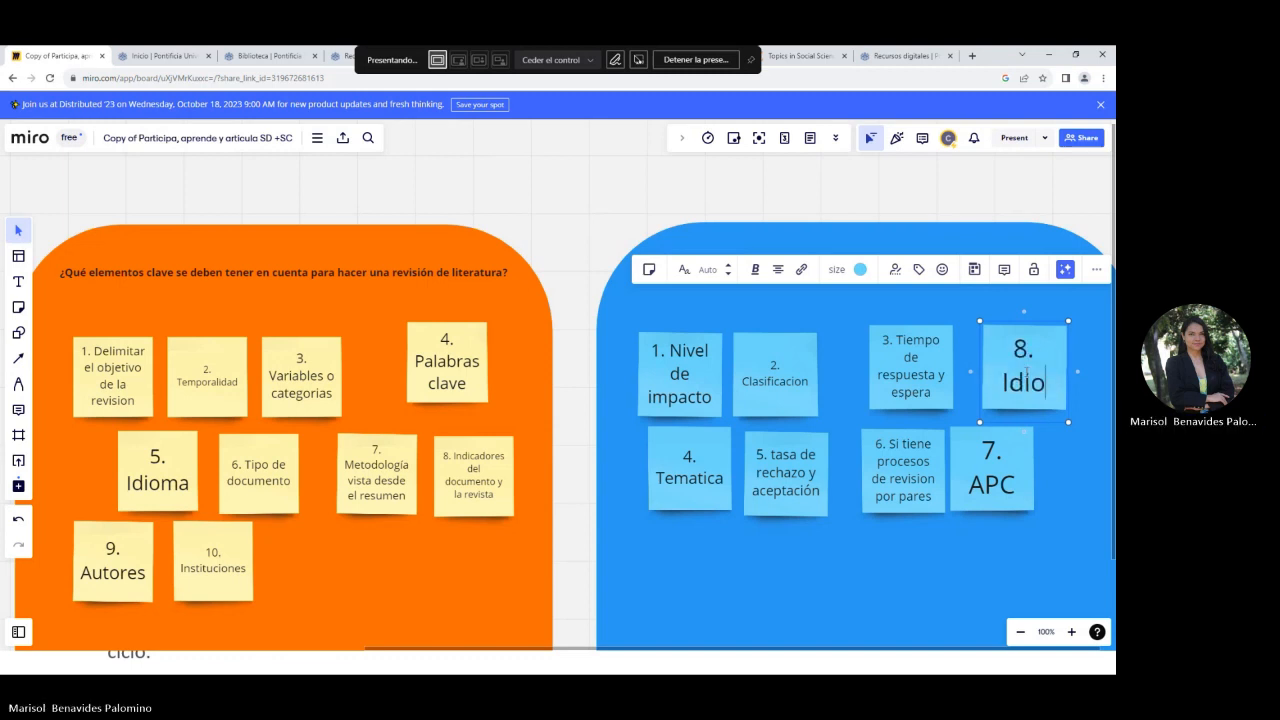
{"action": "type", "text": "ma"}
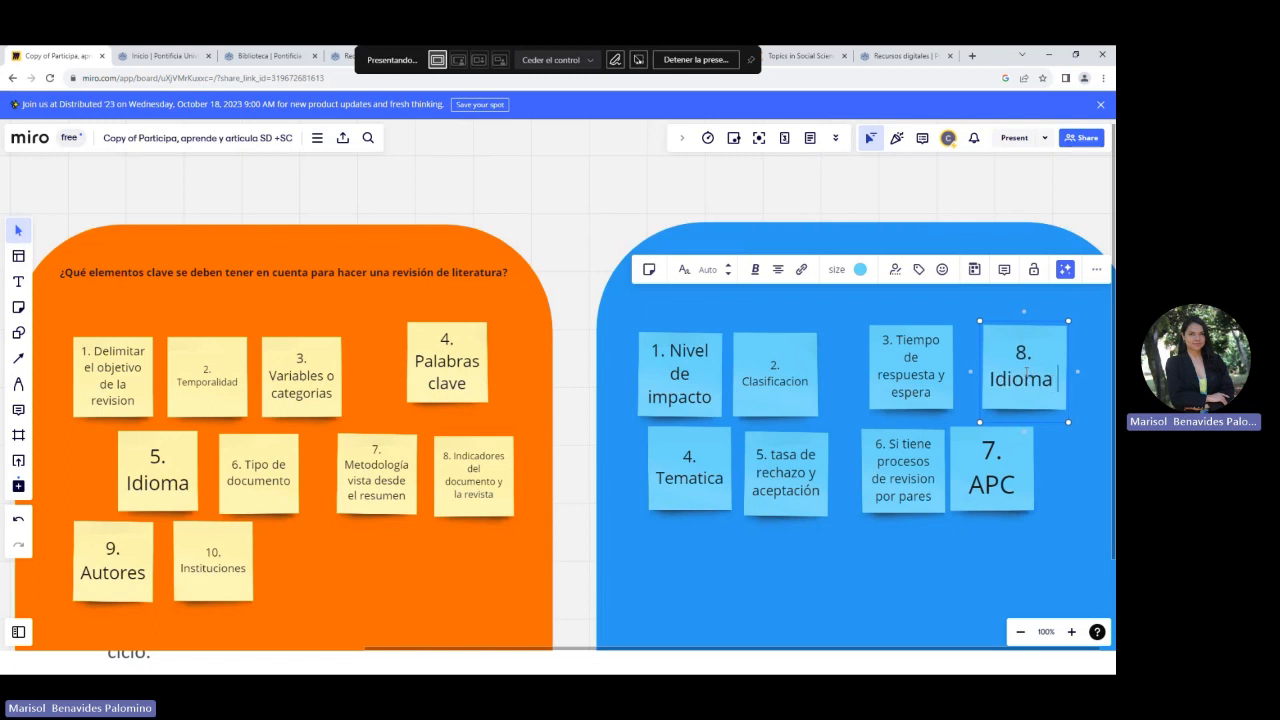
{"action": "left_click", "coordinate": [1026, 338]}
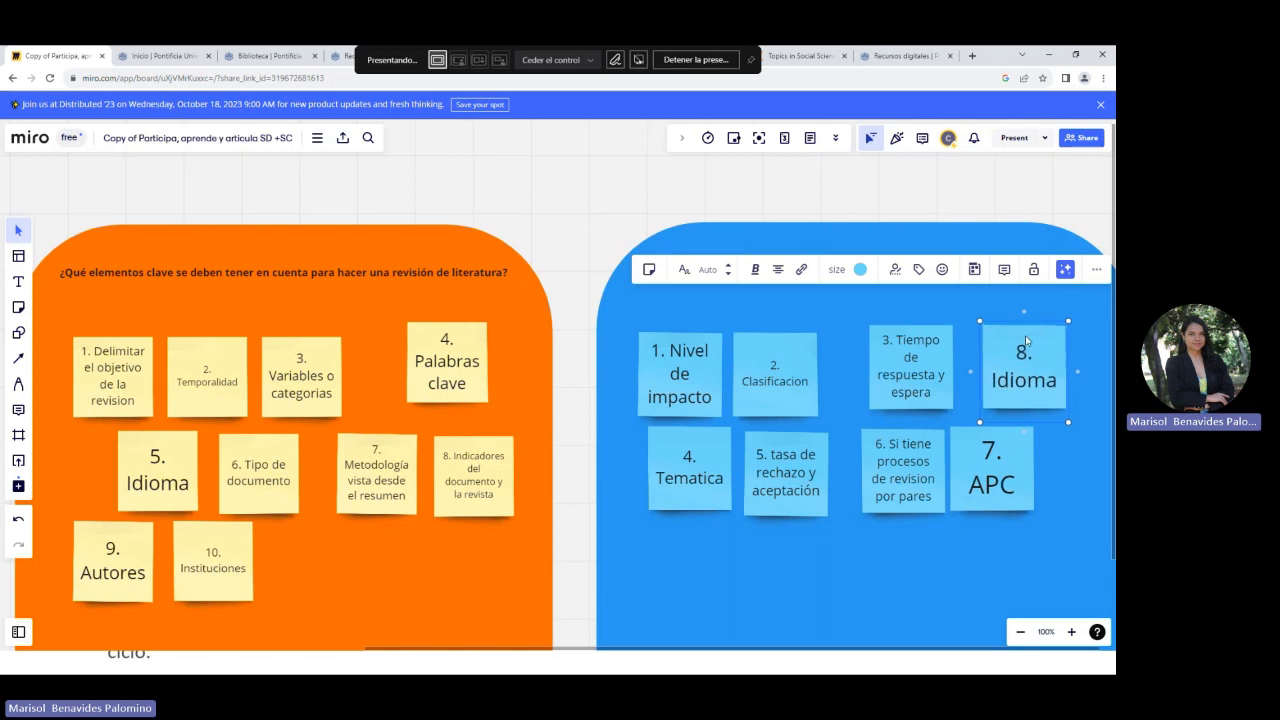
{"action": "left_click", "coordinate": [1044, 466]}
- Duplicate the blue "8. Idioma" note, place the copy below "4. Tematica", and replace its text with "10. Frecuencia"
{"action": "left_click", "coordinate": [1041, 400]}
{"action": "key", "text": "ctrl+d"}
{"action": "left_click_drag", "start_coordinate": [1041, 395], "coordinate": [706, 577]}
{"action": "double_click", "coordinate": [706, 577]}
{"action": "type", "text": "10"}
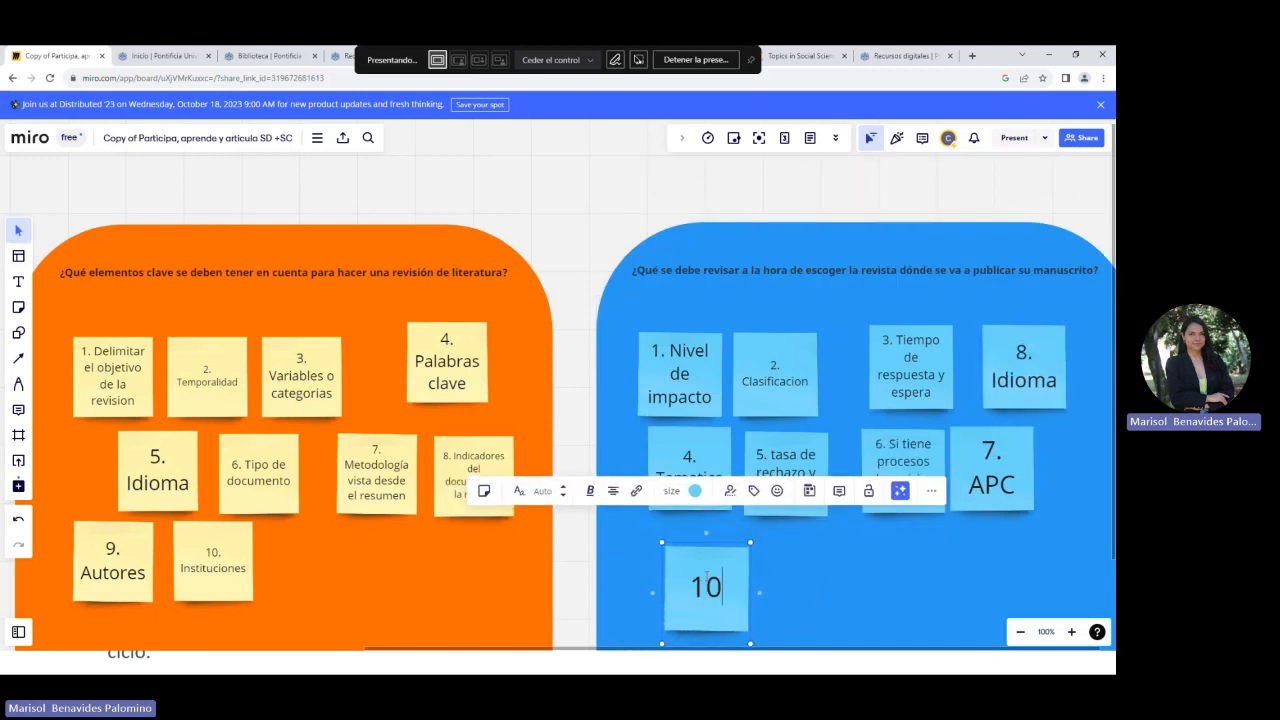
{"action": "type", "text": ". Perid"}
{"action": "key", "text": "BackSpace"}
{"action": "key", "text": "BackSpace"}
{"action": "key", "text": "BackSpace"}
{"action": "key", "text": "BackSpace"}
{"action": "key", "text": "BackSpace"}
{"action": "key", "text": "BackSpace"}
{"action": "type", "text": "Frecuencia"}
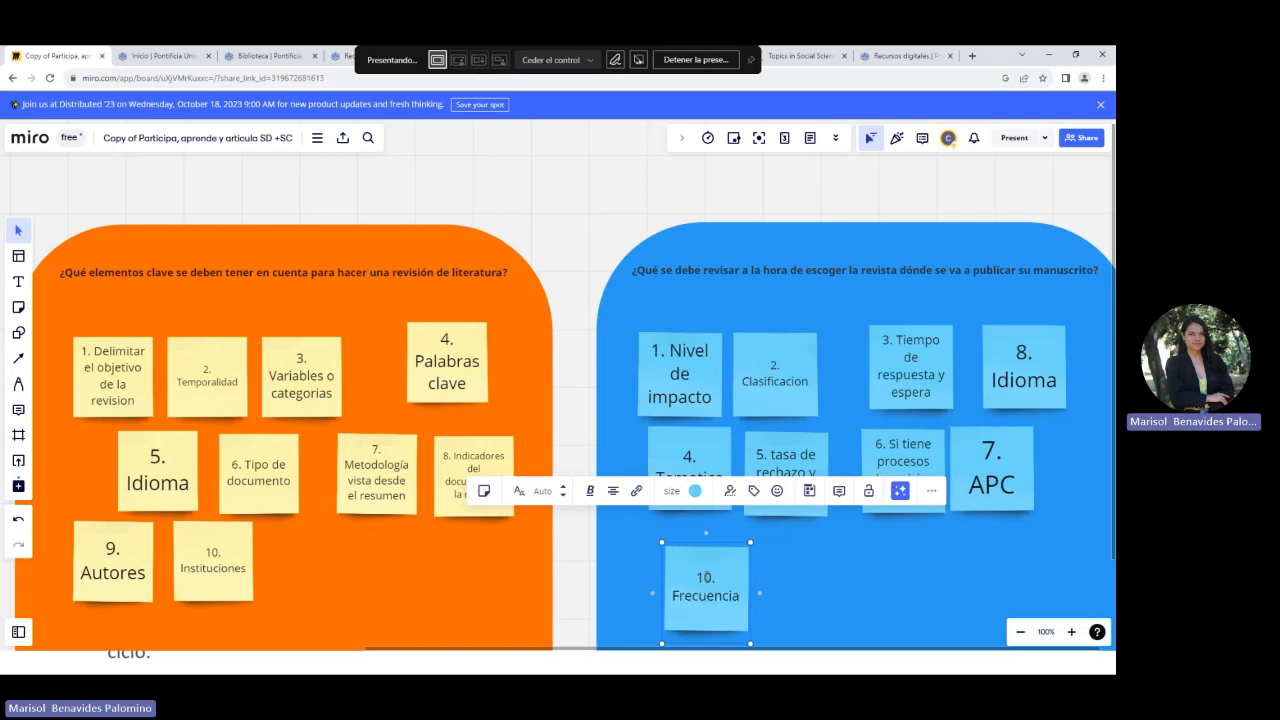
{"action": "left_click", "coordinate": [760, 562]}
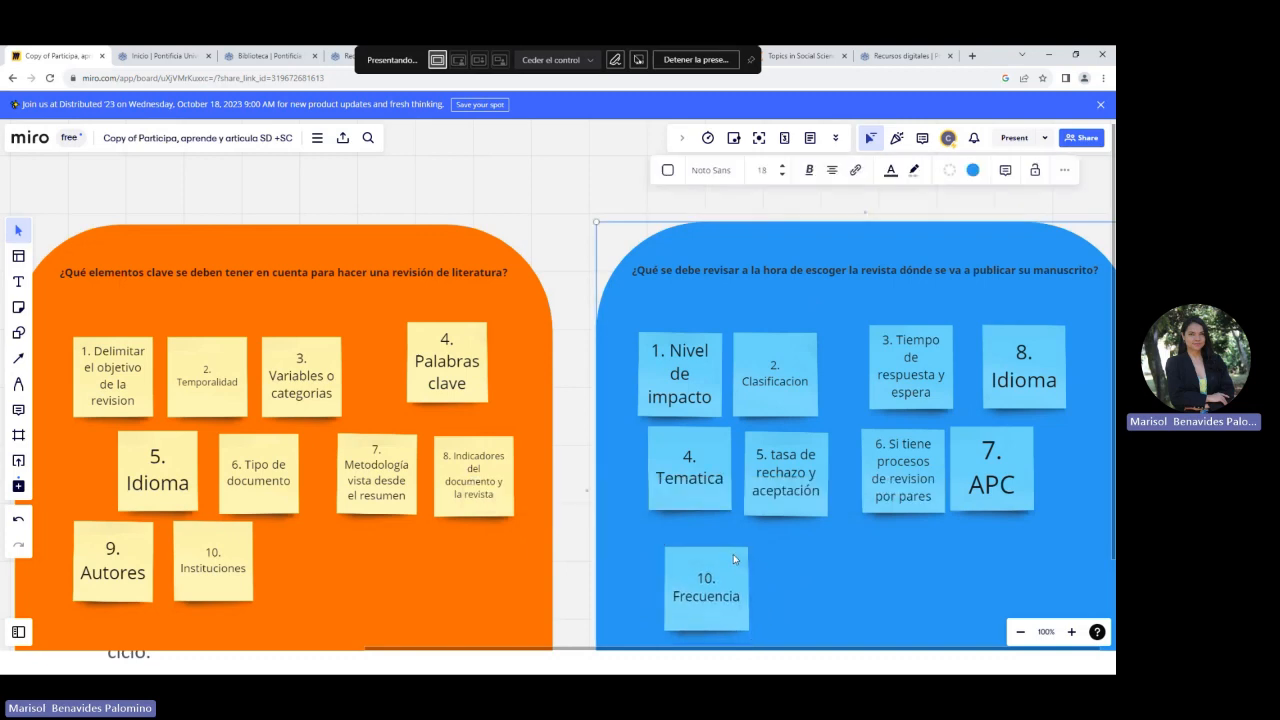
- Place a copy of the "10. Frecuencia" note beside it and replace the copy's text with "11. Llamadas para documentos"
{"action": "left_click", "coordinate": [721, 555]}
{"action": "left_click_drag", "start_coordinate": [721, 555], "coordinate": [842, 575]}
{"action": "double_click", "coordinate": [840, 560]}
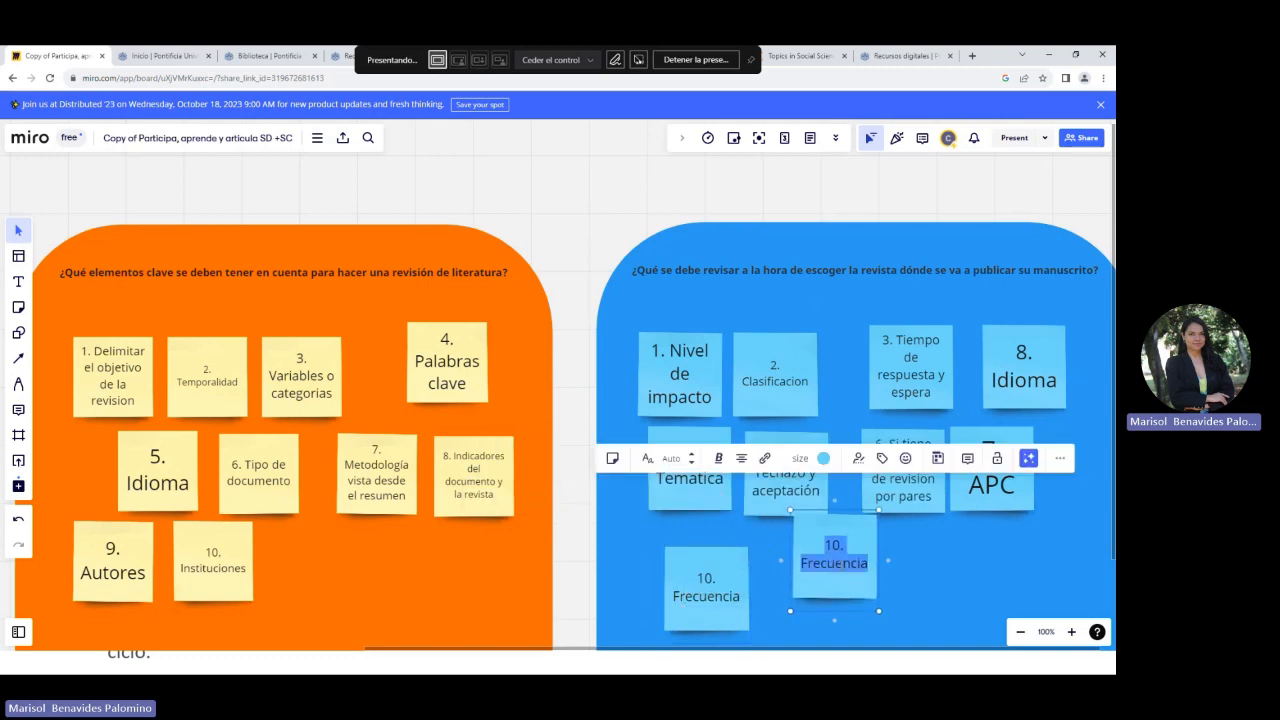
{"action": "type", "text": "11. LL"}
{"action": "key", "text": "BackSpace"}
{"action": "type", "text": "lam"}
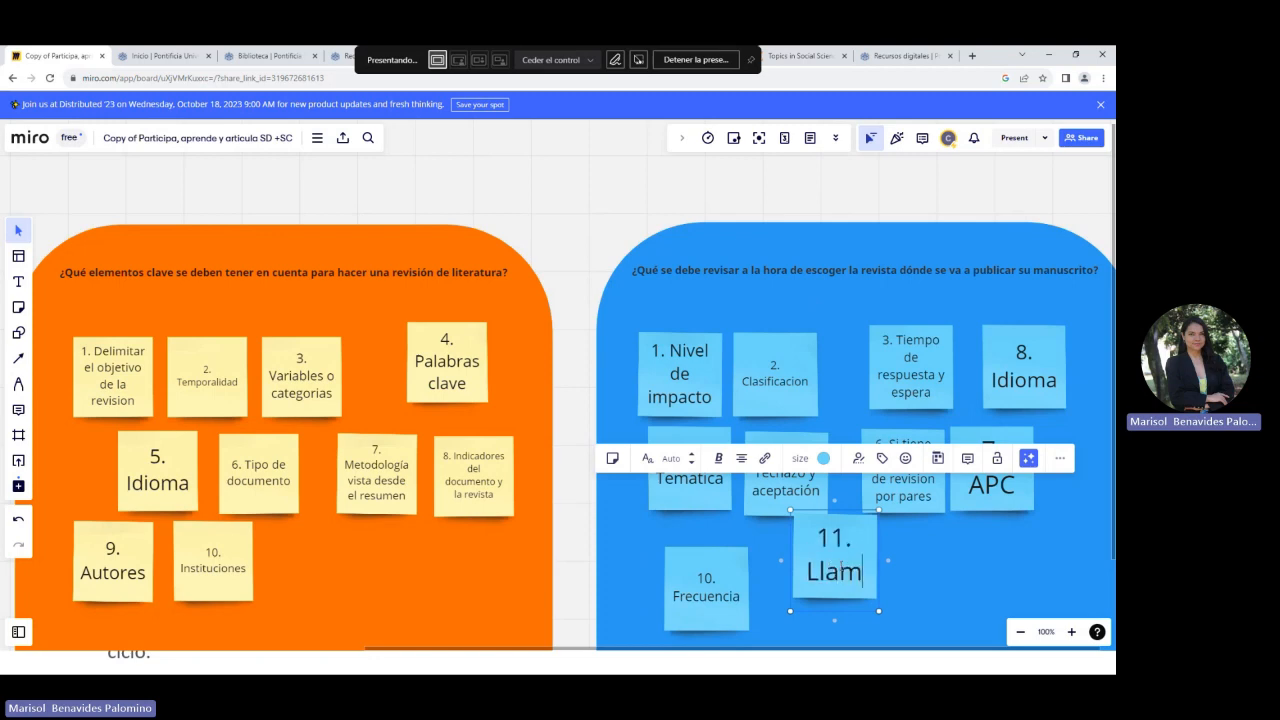
{"action": "type", "text": "adas para documentos"}
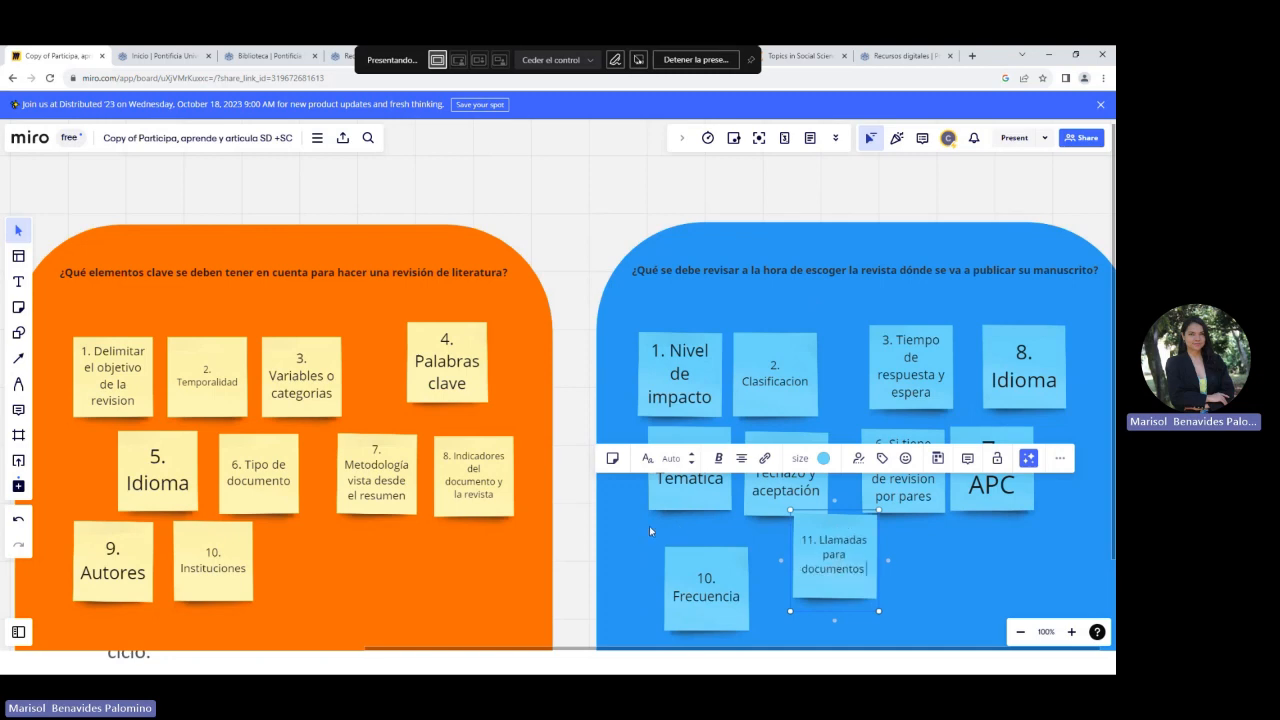
- Line up the "10. Frecuencia" and "11. Llamadas para documentos" notes side by side directly beneath notes 4 and 5
{"action": "left_click_drag", "start_coordinate": [700, 555], "coordinate": [678, 528]}
{"action": "left_click_drag", "start_coordinate": [862, 540], "coordinate": [808, 548]}
{"action": "left_click_drag", "start_coordinate": [702, 533], "coordinate": [702, 537]}
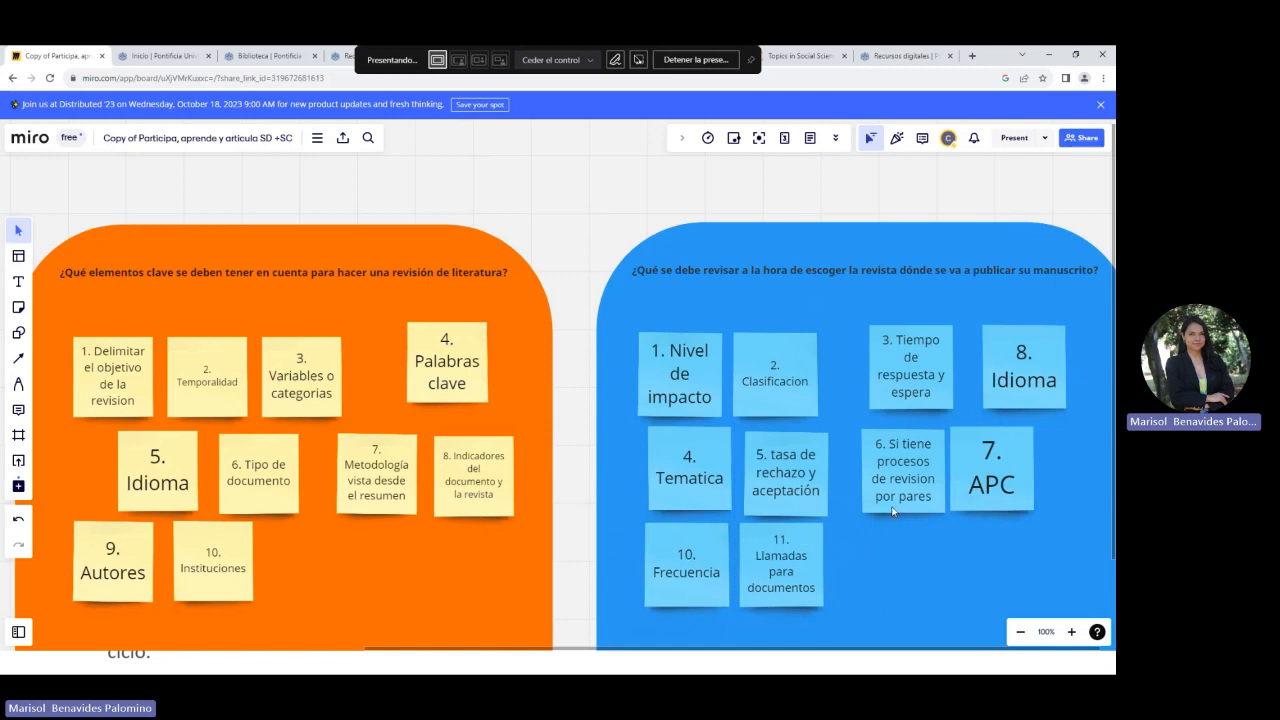
- Add a copy of the "10. Frecuencia" note below sticky note 6 with the text "11. Objetivo y alance de la revista"
{"action": "left_click", "coordinate": [802, 545]}
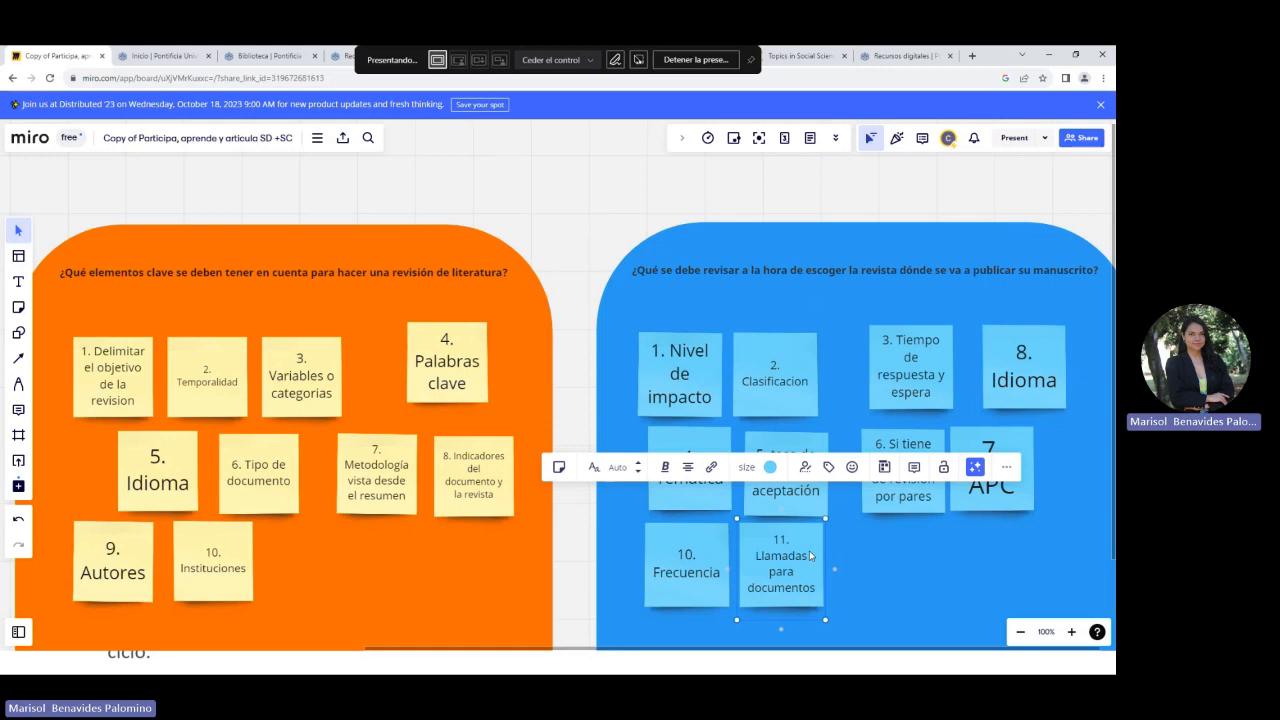
{"action": "left_click", "coordinate": [688, 547]}
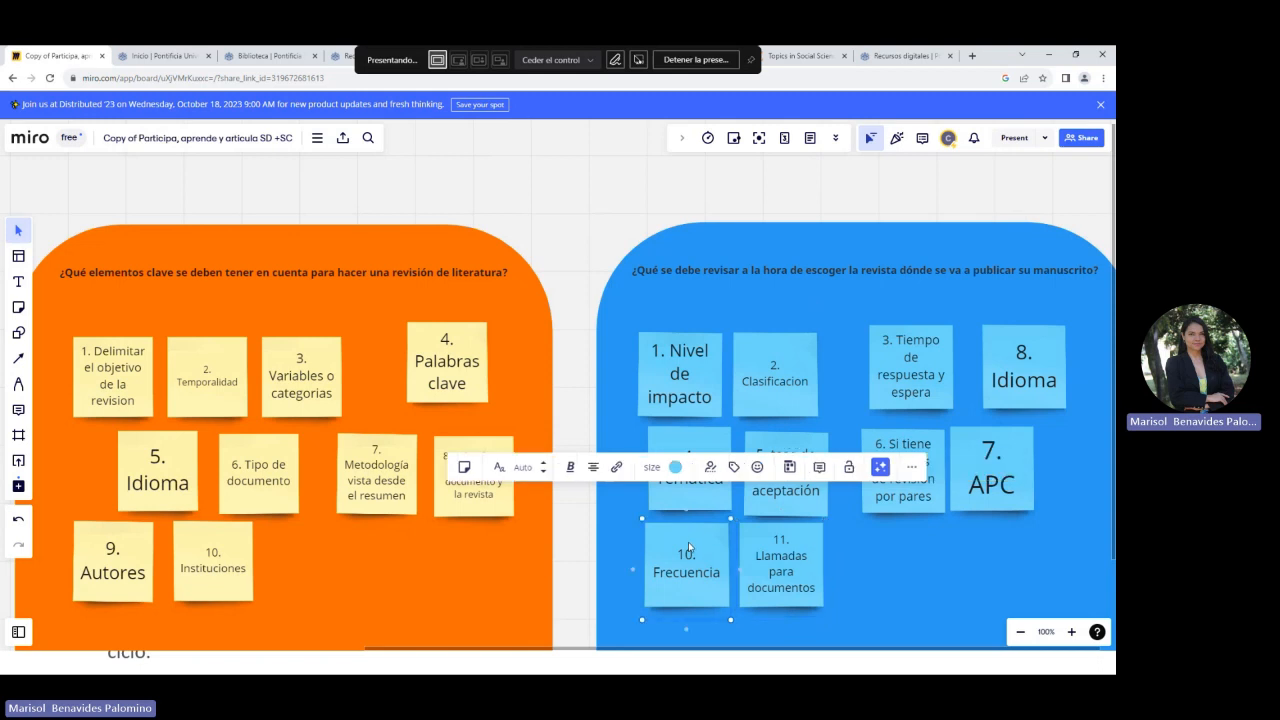
{"action": "key", "text": "ctrl+v"}
{"action": "double_click", "coordinate": [925, 578]}
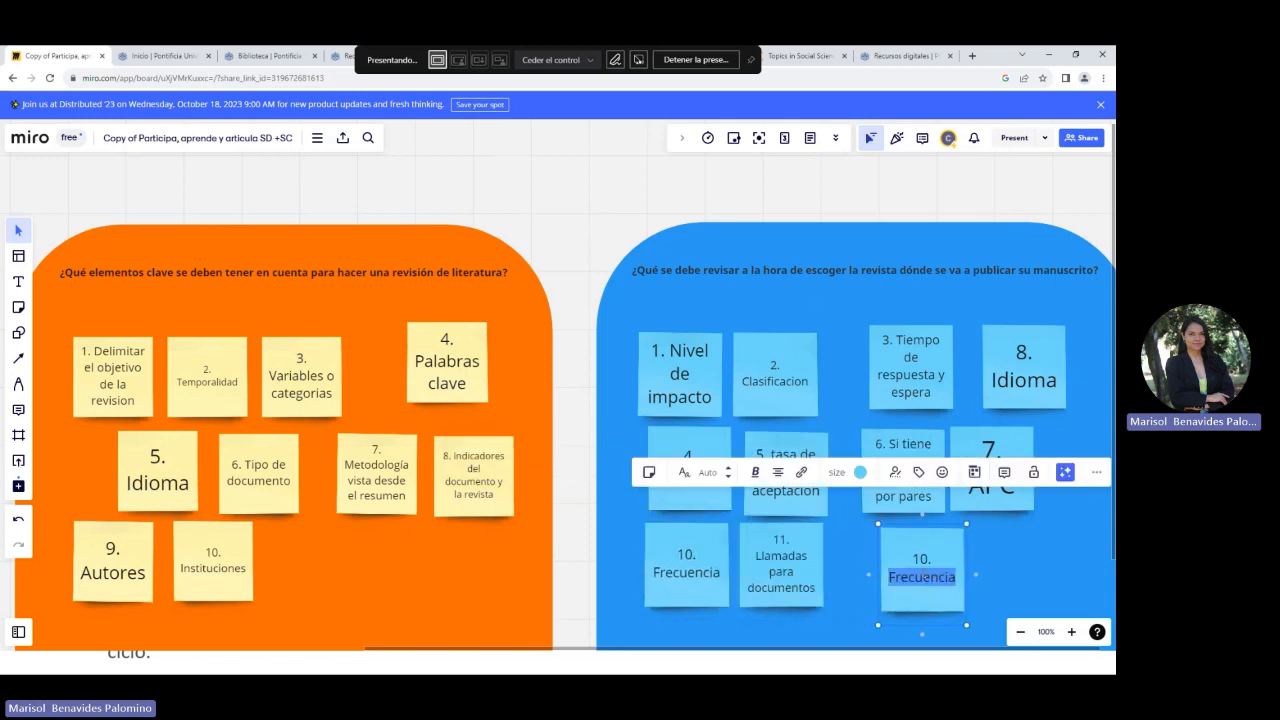
{"action": "type", "text": "11."}
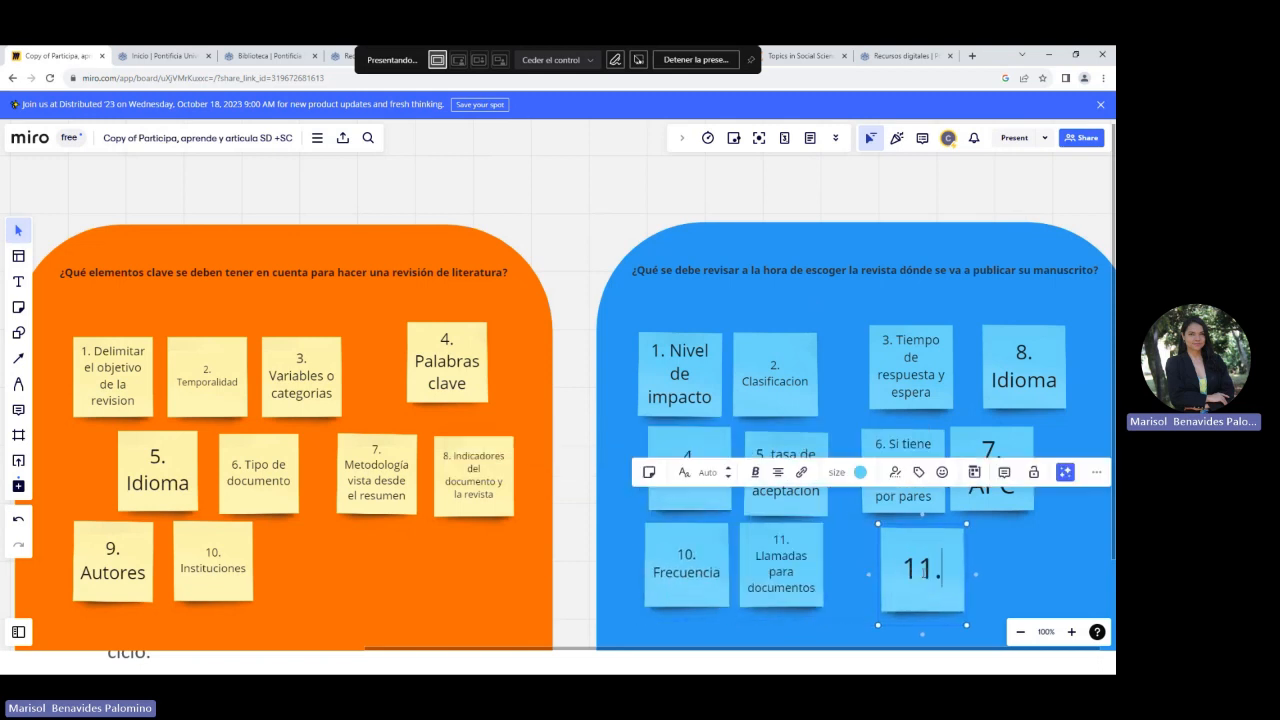
{"action": "type", "text": " Objetivo"}
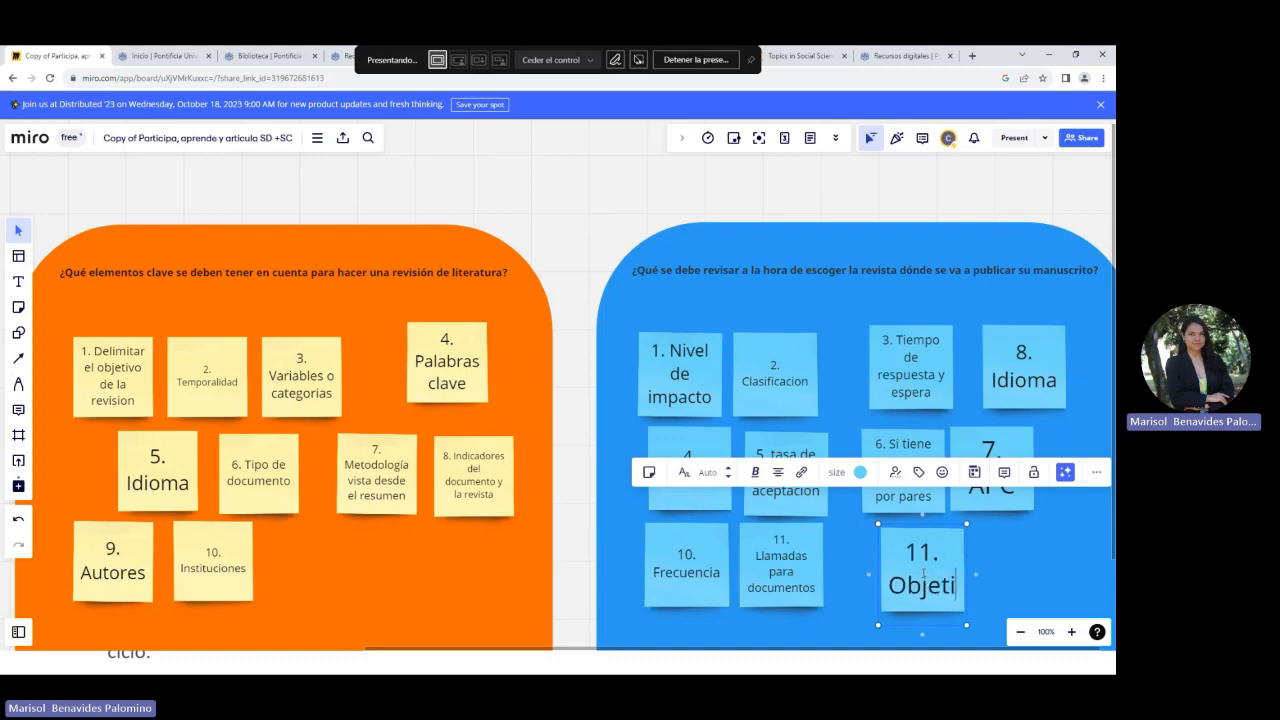
{"action": "key", "text": "BackSpace"}
{"action": "key", "text": "BackSpace"}
{"action": "type", "text": "vo"}
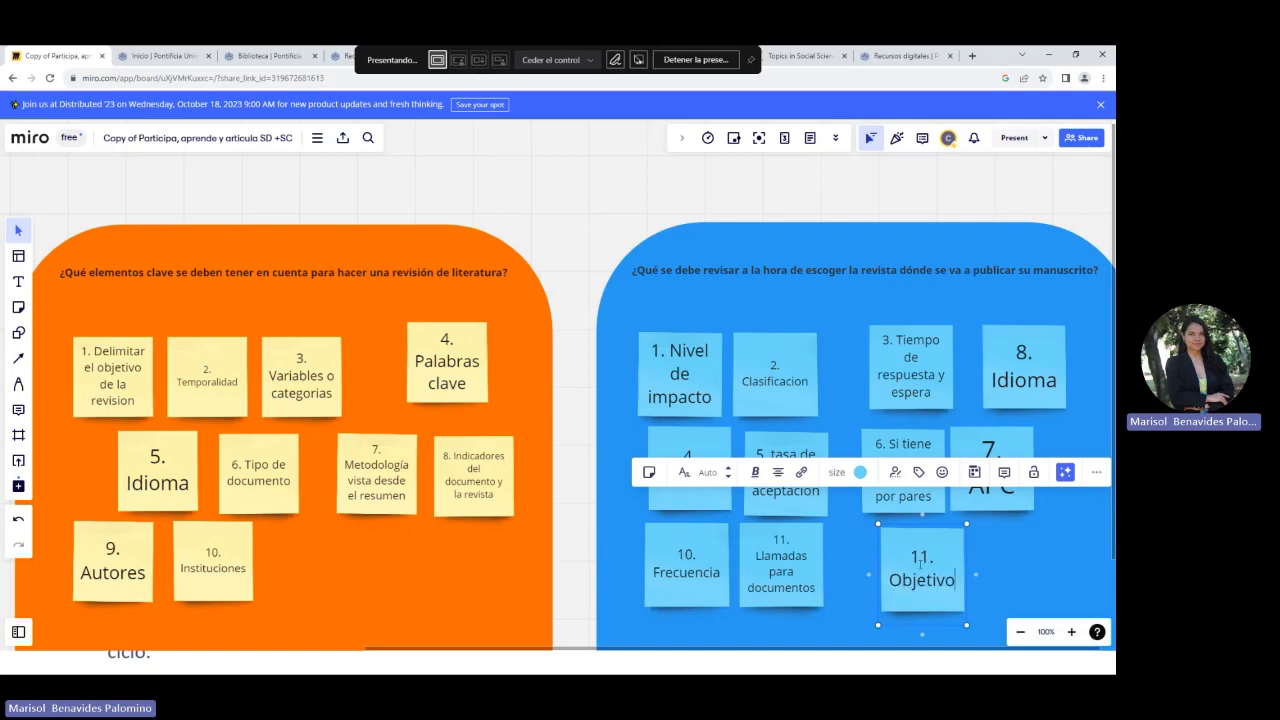
{"action": "type", "text": " y alanc"}
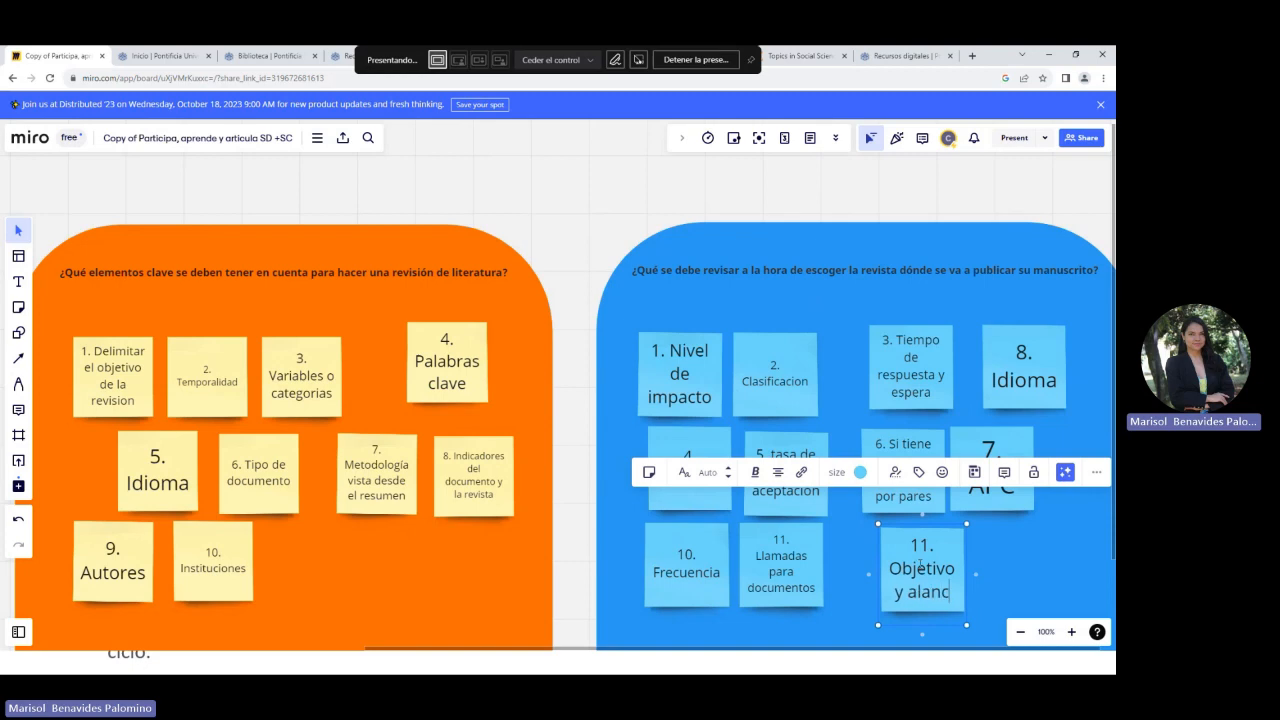
{"action": "type", "text": "e de la revista"}
{"action": "left_click", "coordinate": [998, 537]}
- Place a copy of the "11. Objetivo y alance de la revista" note beside it and change its text to "12. Tipo de acceso"
{"action": "left_click", "coordinate": [951, 545]}
{"action": "key", "text": "ctrl+v"}
{"action": "left_click_drag", "start_coordinate": [937, 550], "coordinate": [1012, 557]}
{"action": "triple_click", "coordinate": [1012, 558]}
{"action": "type", "text": "12. "}
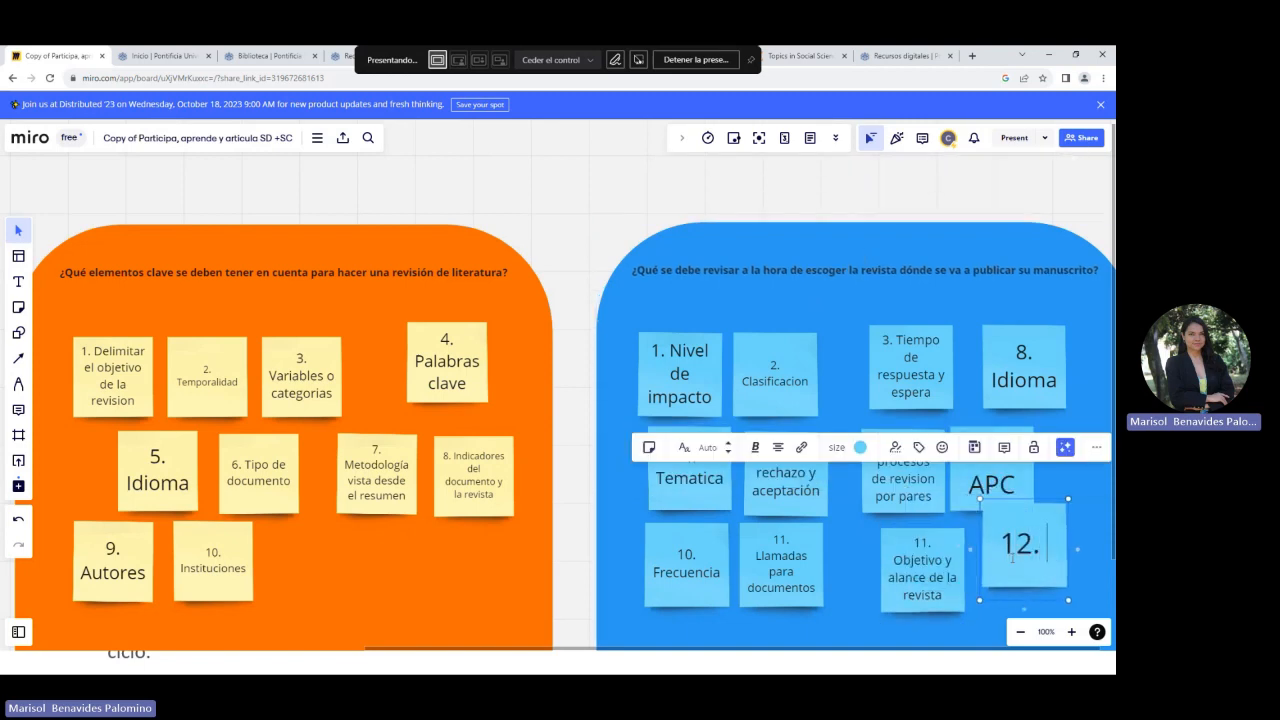
{"action": "type", "text": "Tipo de accesso"}
{"action": "key", "text": "BackSpace"}
{"action": "key", "text": "BackSpace"}
{"action": "key", "text": "BackSpace"}
{"action": "key", "text": "BackSpace"}
{"action": "type", "text": "eso"}
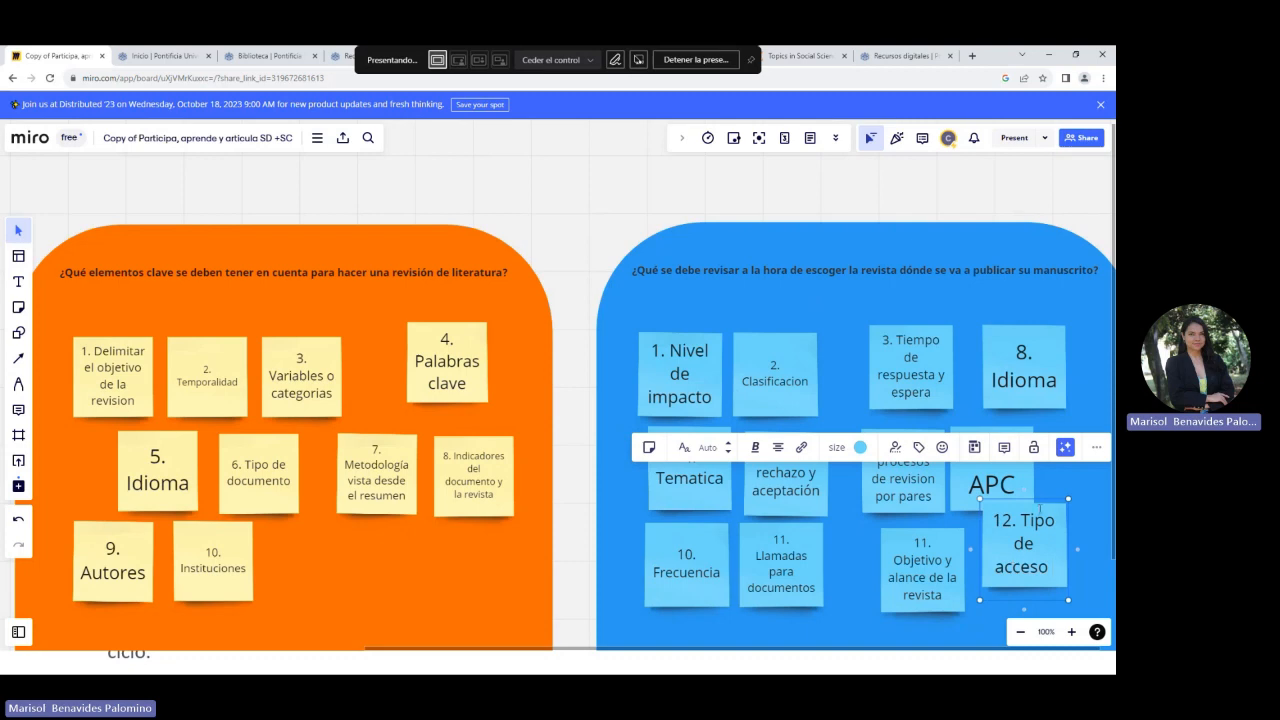
- Place a copy of the "12. Tipo de acceso" note between notes 5 and 6 and replace its text with "13. Indexación"
{"action": "left_click_drag", "start_coordinate": [1066, 518], "coordinate": [830, 497]}
{"action": "scroll", "coordinate": [752, 594], "scroll_direction": "down", "scroll_amount": 1}
{"action": "double_click", "coordinate": [832, 494]}
{"action": "type", "text": "13"}
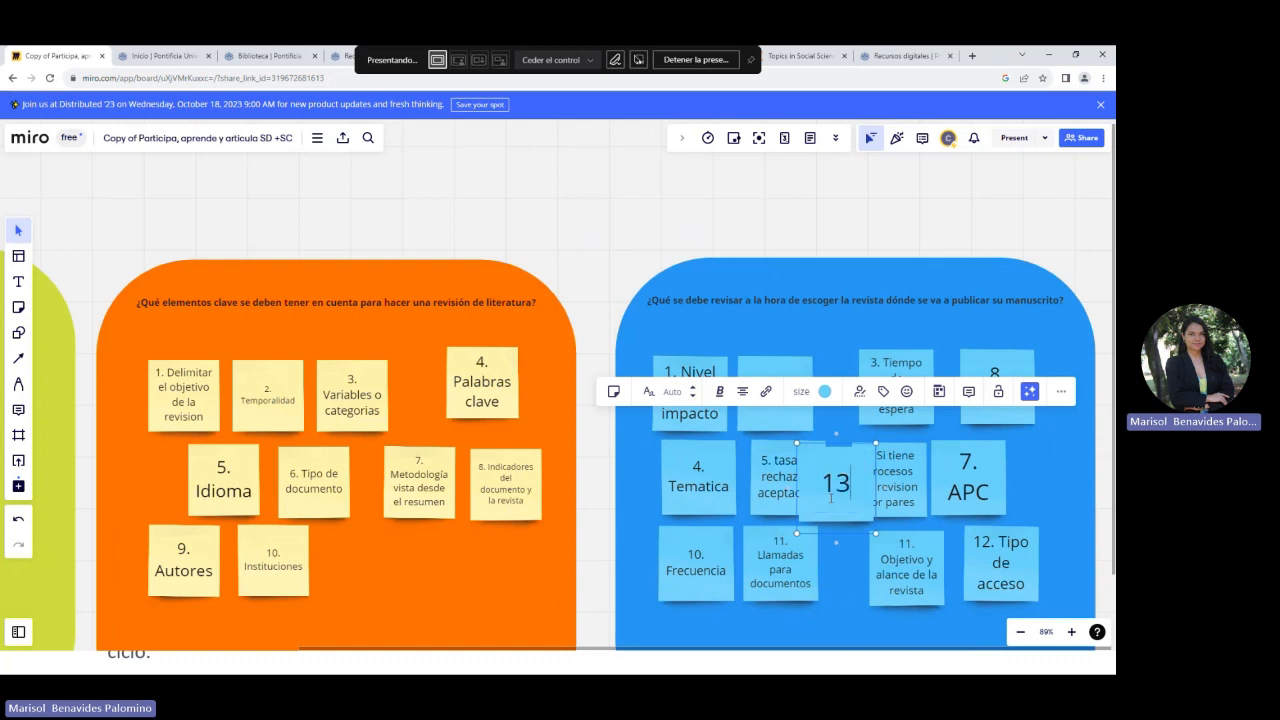
{"action": "type", "text": ". Inde"}
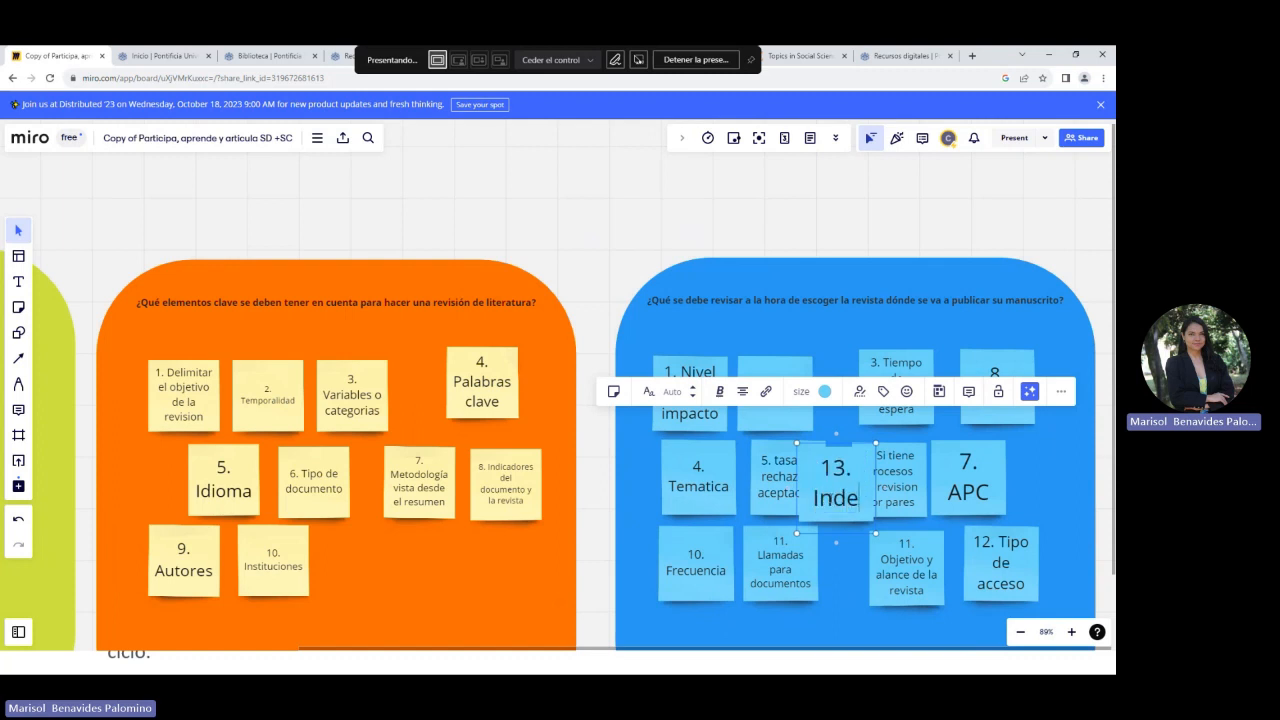
{"action": "type", "text": "xación"}
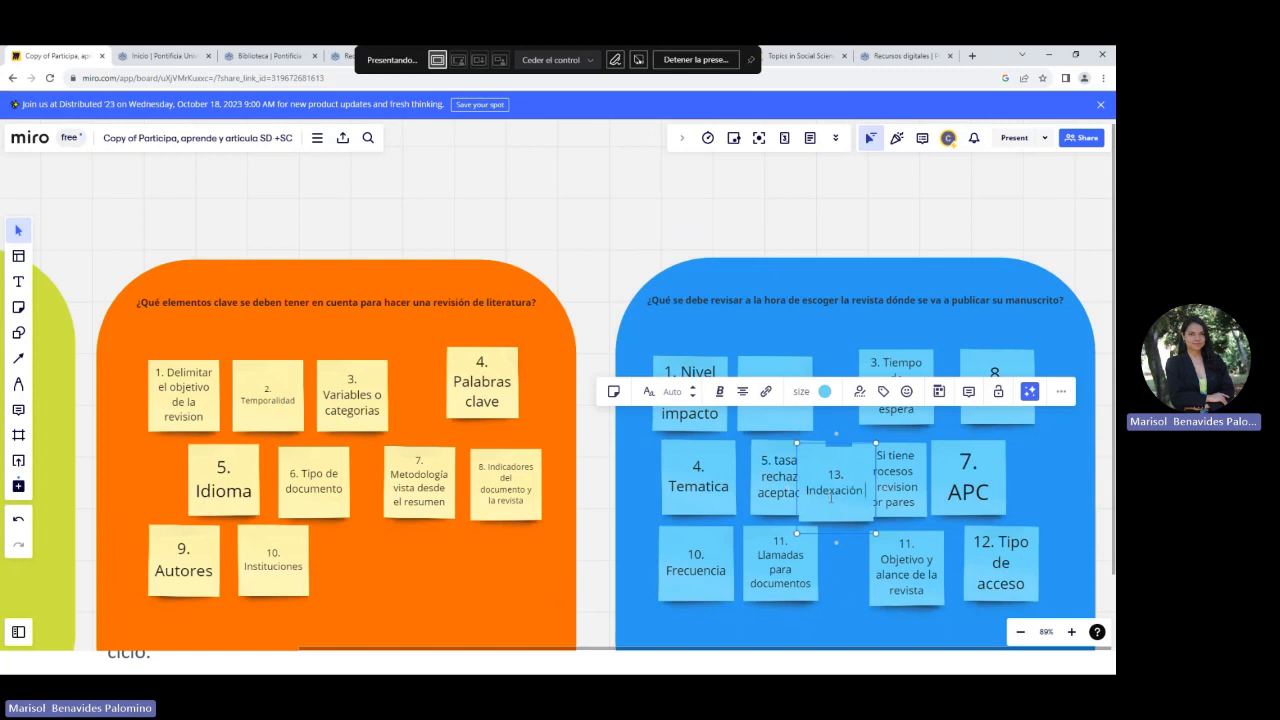